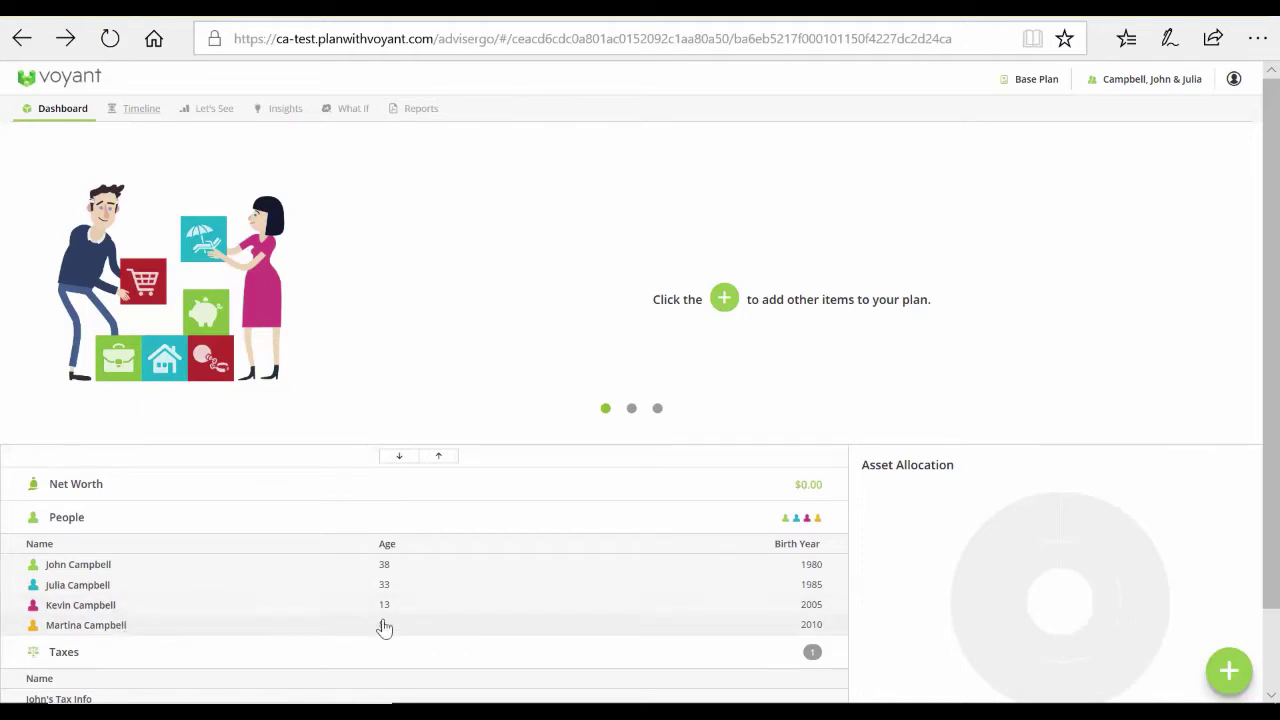
Step: On the plan timeline, set the primary client's retirement to age 60 in 2040 and save the event
{"action": "left_click", "coordinate": [143, 118]}
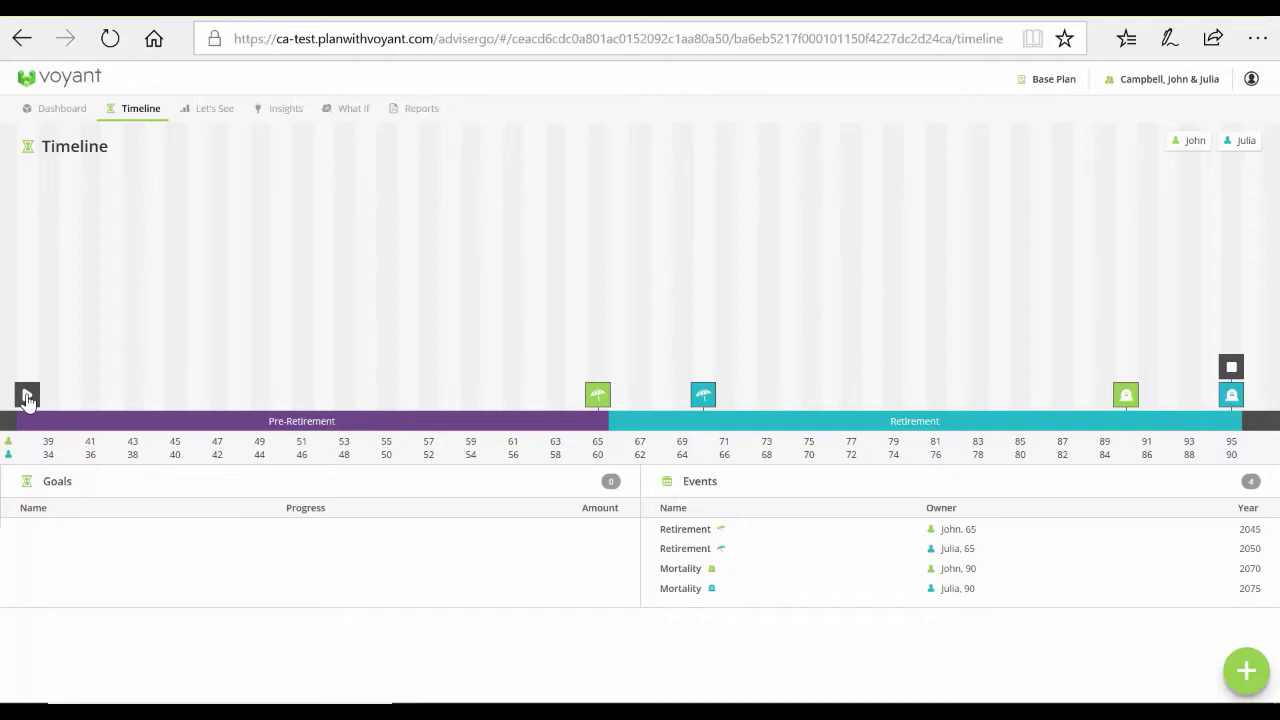
{"action": "left_click", "coordinate": [598, 398]}
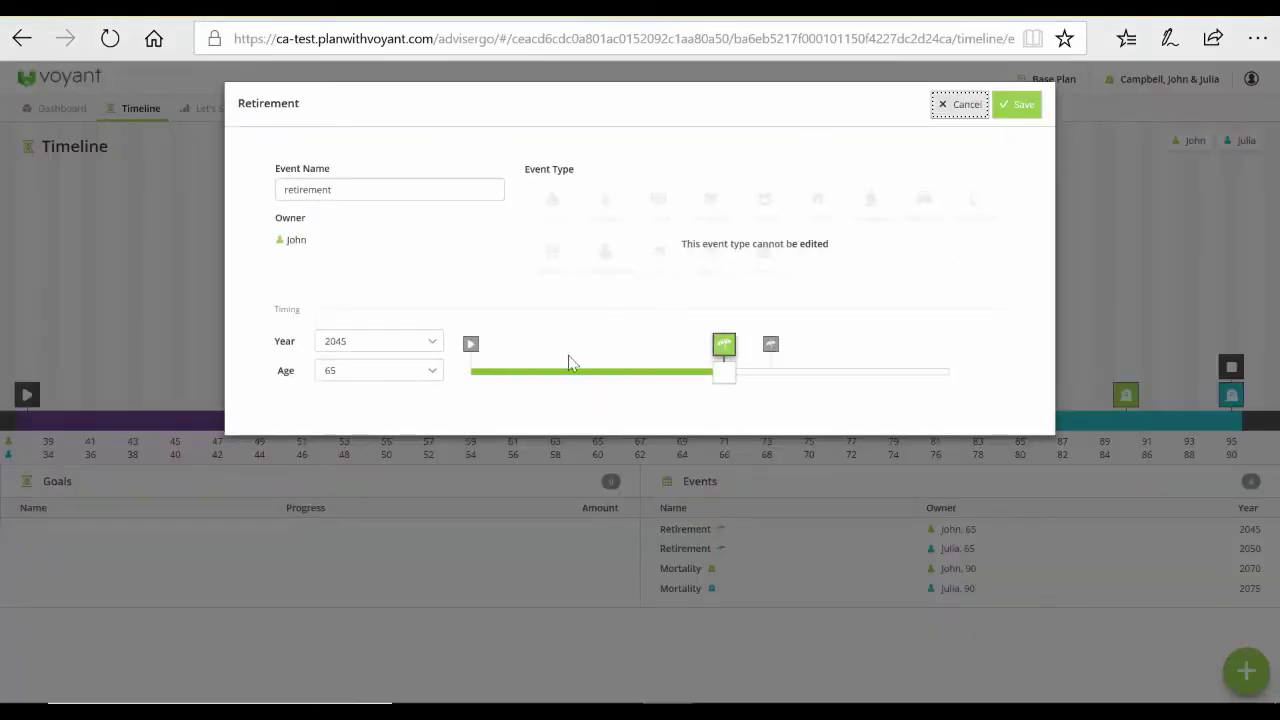
{"action": "left_click", "coordinate": [726, 378]}
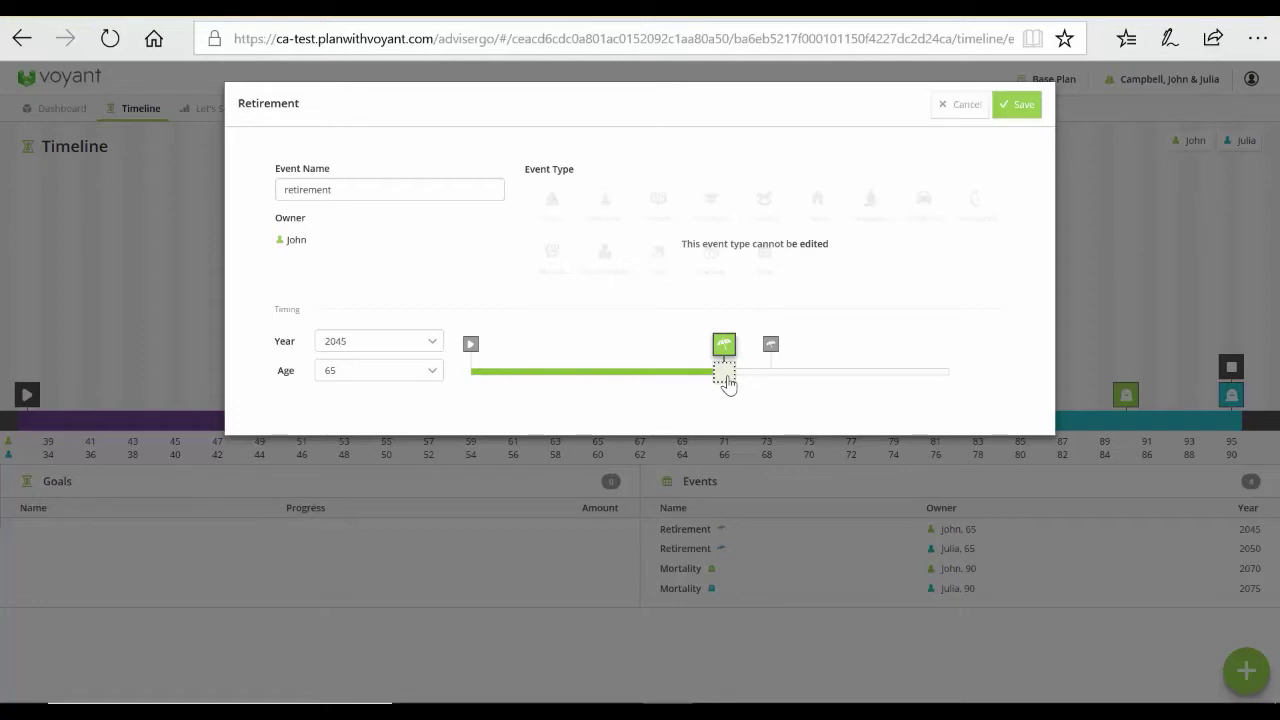
{"action": "left_click_drag", "start_coordinate": [727, 380], "coordinate": [680, 384]}
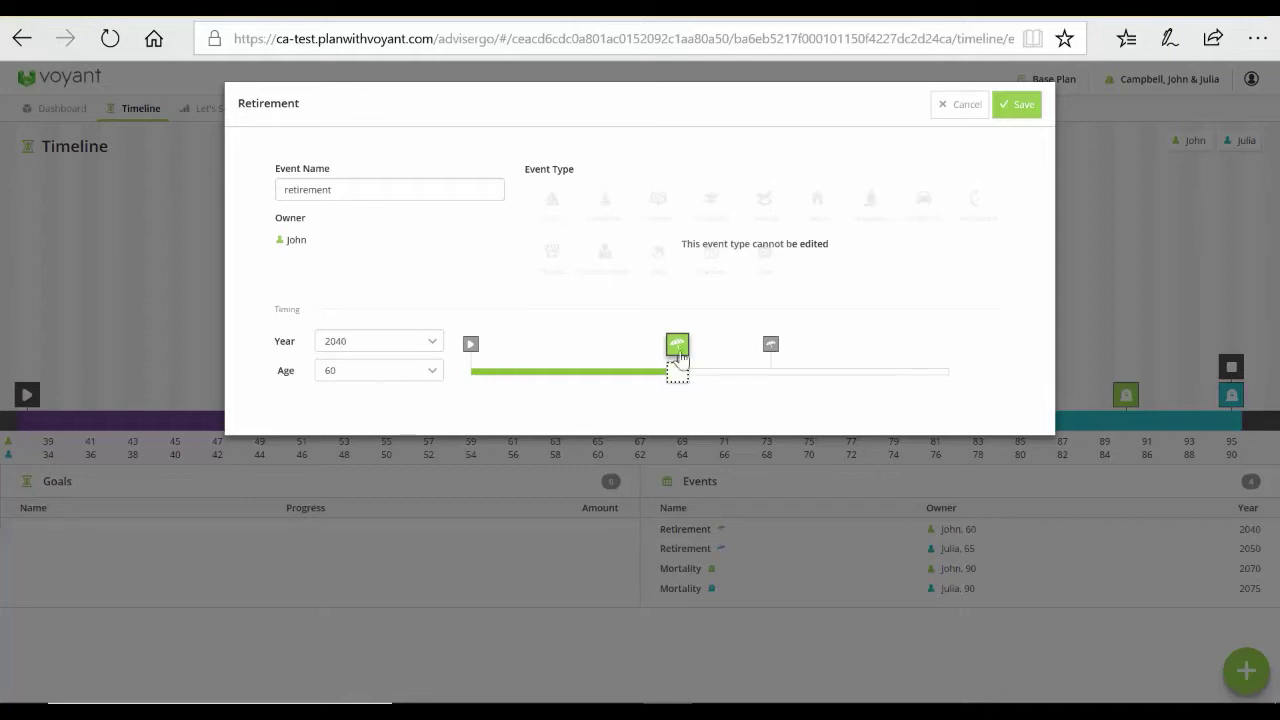
{"action": "left_click", "coordinate": [383, 373]}
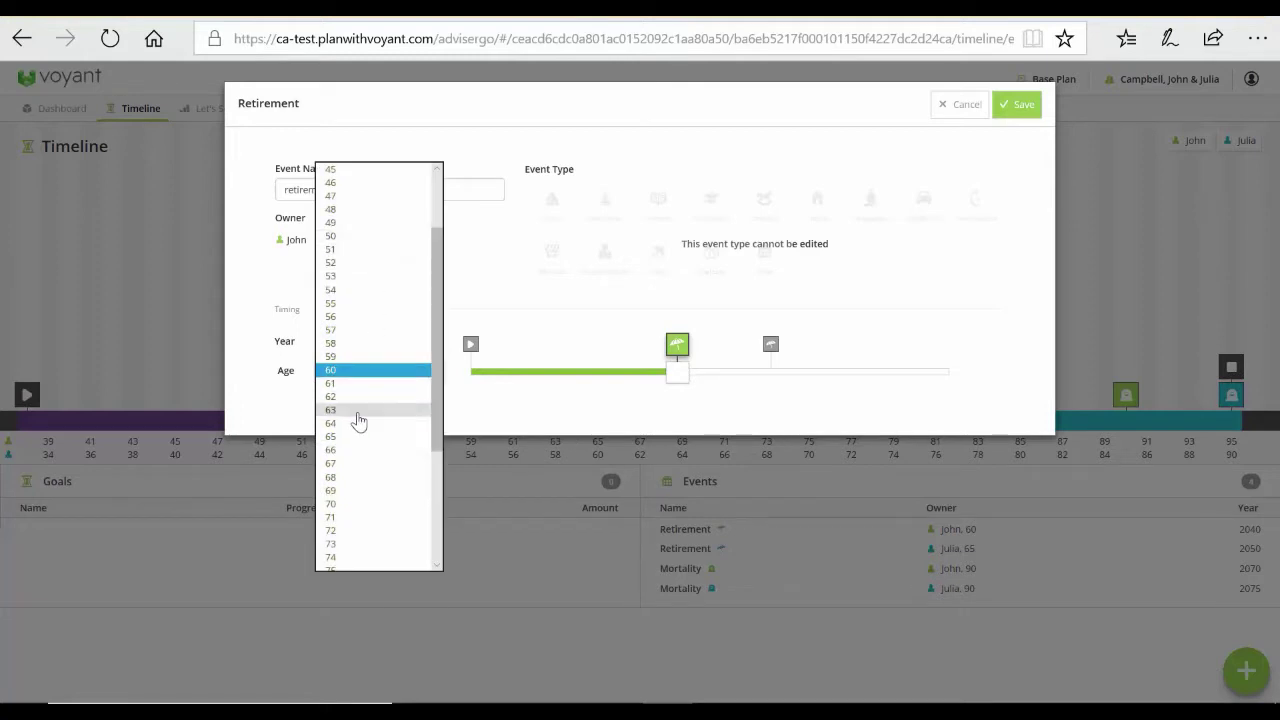
{"action": "left_click", "coordinate": [533, 341]}
{"action": "left_click", "coordinate": [354, 345]}
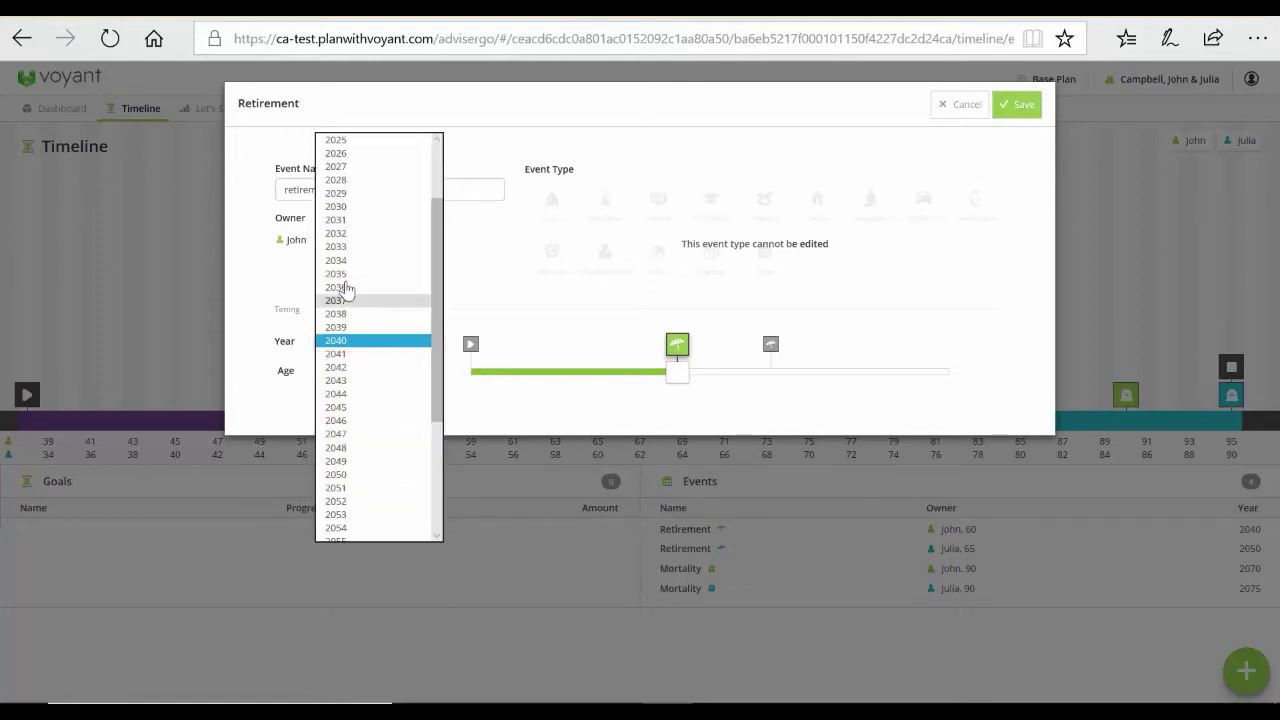
{"action": "left_click", "coordinate": [1066, 84]}
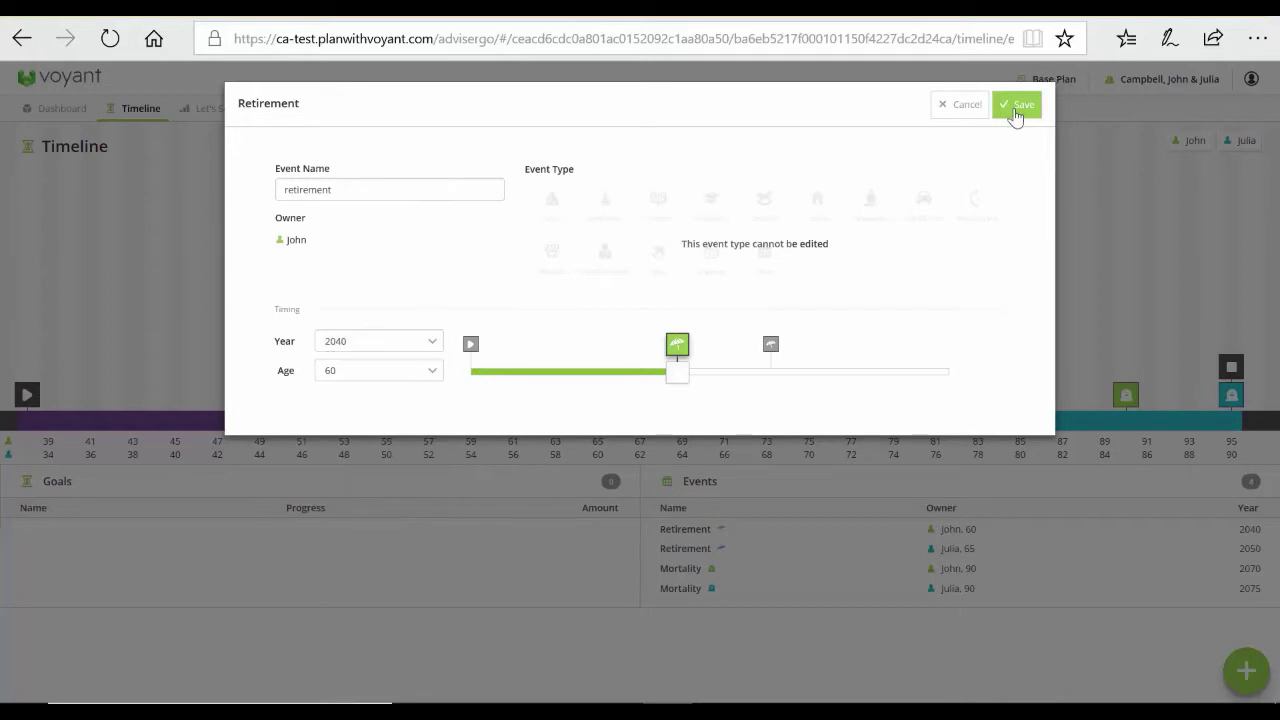
{"action": "left_click", "coordinate": [1015, 108]}
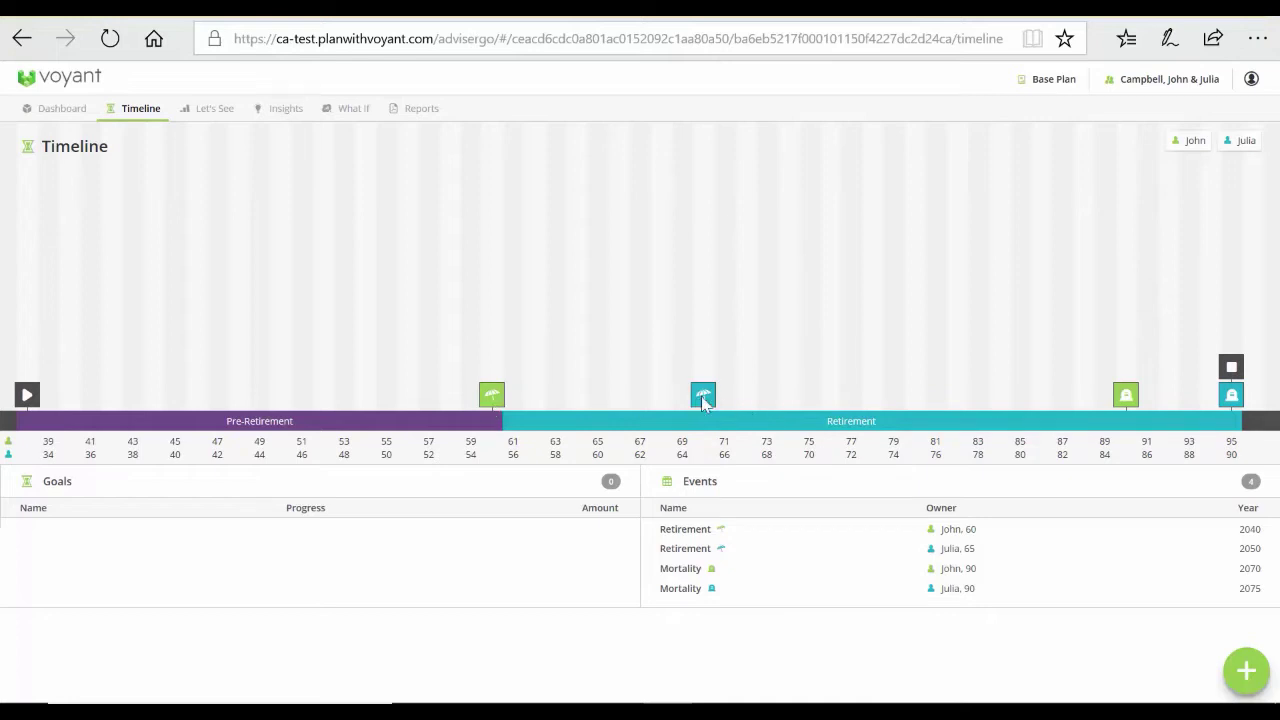
Step: Move the spouse's retirement event along the timeline to 2040, at age 55
{"action": "mouse_move", "coordinate": [703, 398]}
{"action": "left_mouse_down"}
{"action": "mouse_move", "coordinate": [533, 397]}
{"action": "mouse_move", "coordinate": [490, 375]}
{"action": "mouse_move", "coordinate": [637, 375]}
{"action": "left_mouse_up"}
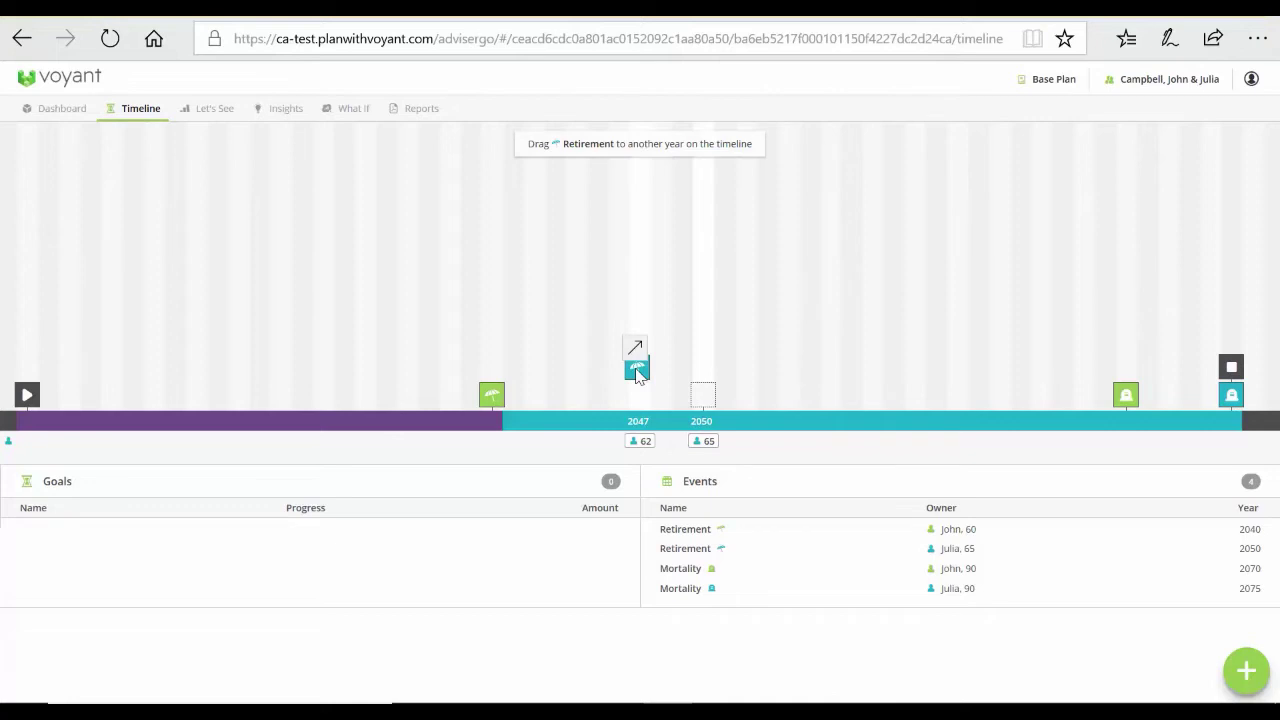
{"action": "left_click_drag", "start_coordinate": [638, 374], "coordinate": [490, 364]}
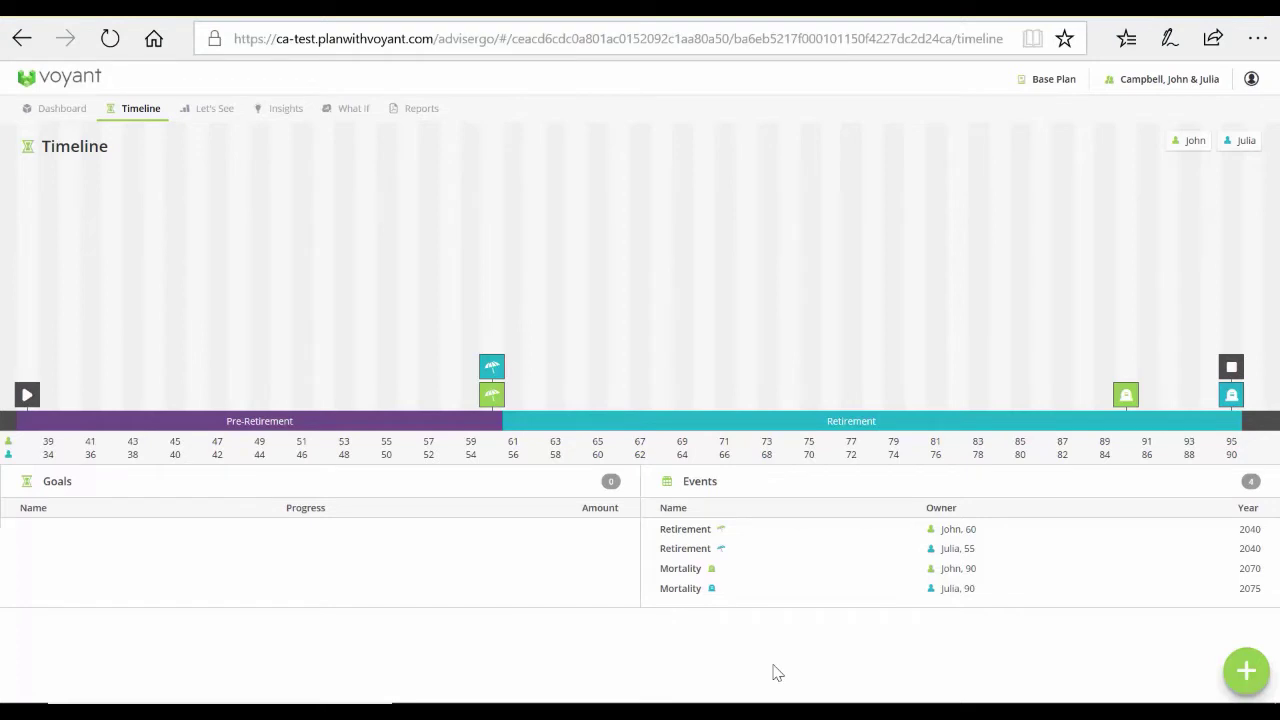
Step: Review the timing of the primary client's mortality event and close it without saving
{"action": "left_click", "coordinate": [1126, 397]}
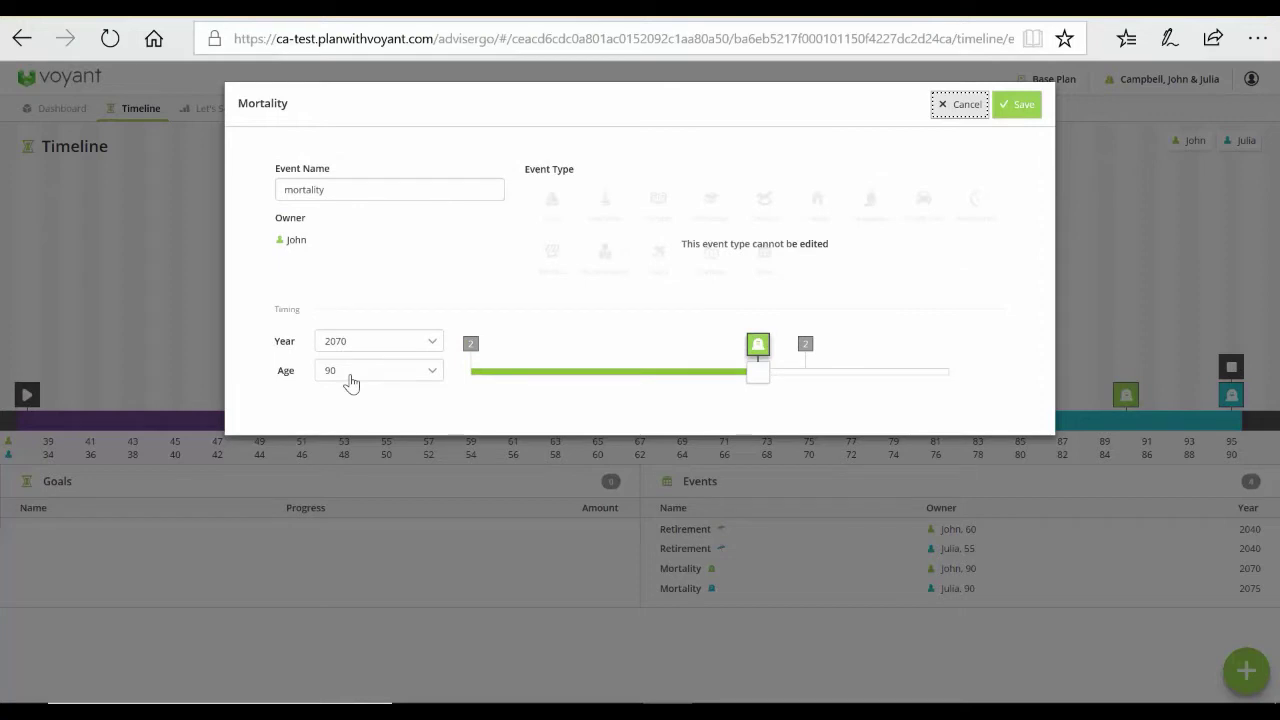
{"action": "left_click", "coordinate": [966, 104]}
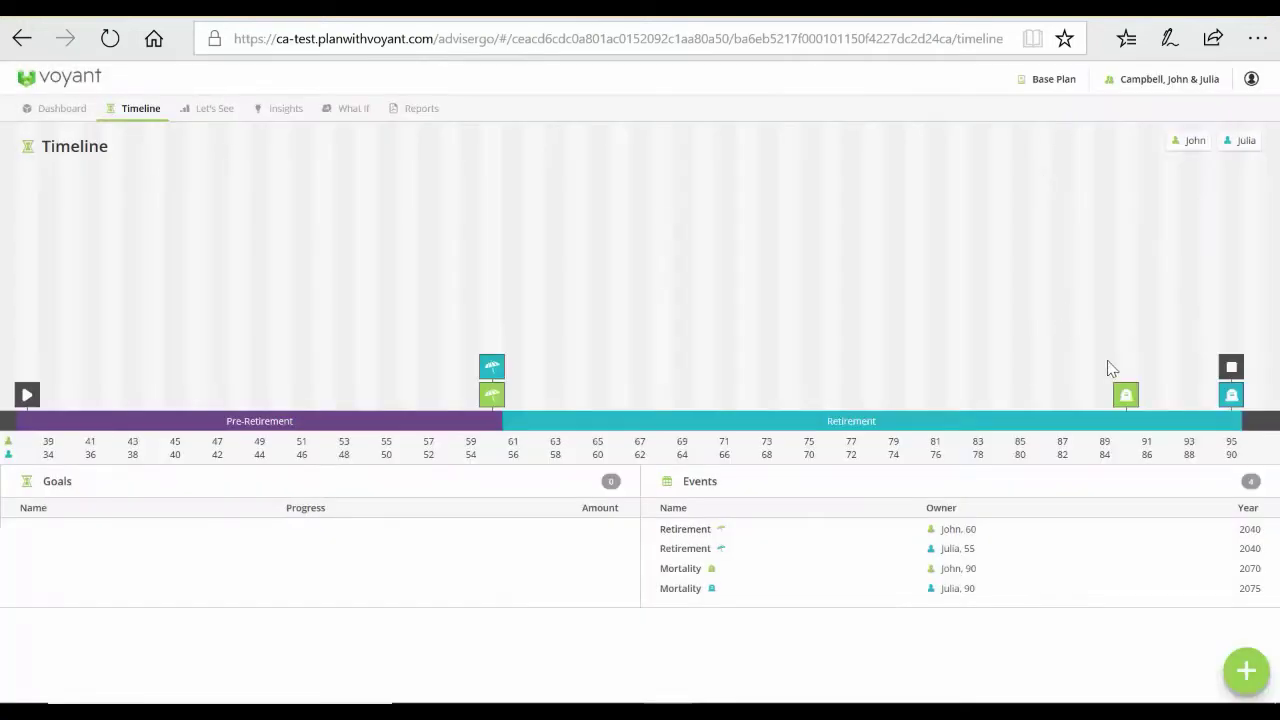
{"action": "mouse_move", "coordinate": [1126, 397]}
{"action": "left_mouse_down"}
{"action": "mouse_move", "coordinate": [955, 378]}
{"action": "mouse_move", "coordinate": [1172, 388]}
{"action": "mouse_move", "coordinate": [1128, 388]}
{"action": "left_mouse_up"}
Step: Extend the spouse's mortality event to age 100 in 2085, save it, and move it back to age 90 in 2075
{"action": "left_click", "coordinate": [1232, 398]}
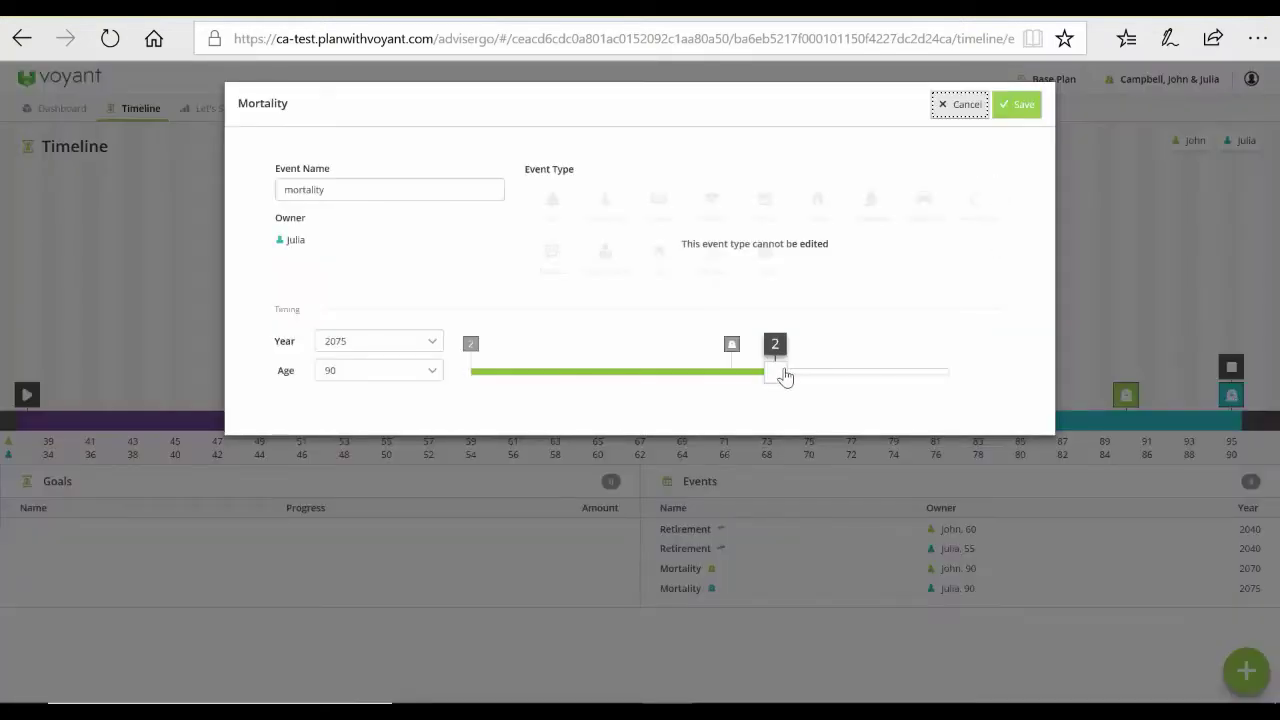
{"action": "left_click_drag", "start_coordinate": [786, 376], "coordinate": [870, 380]}
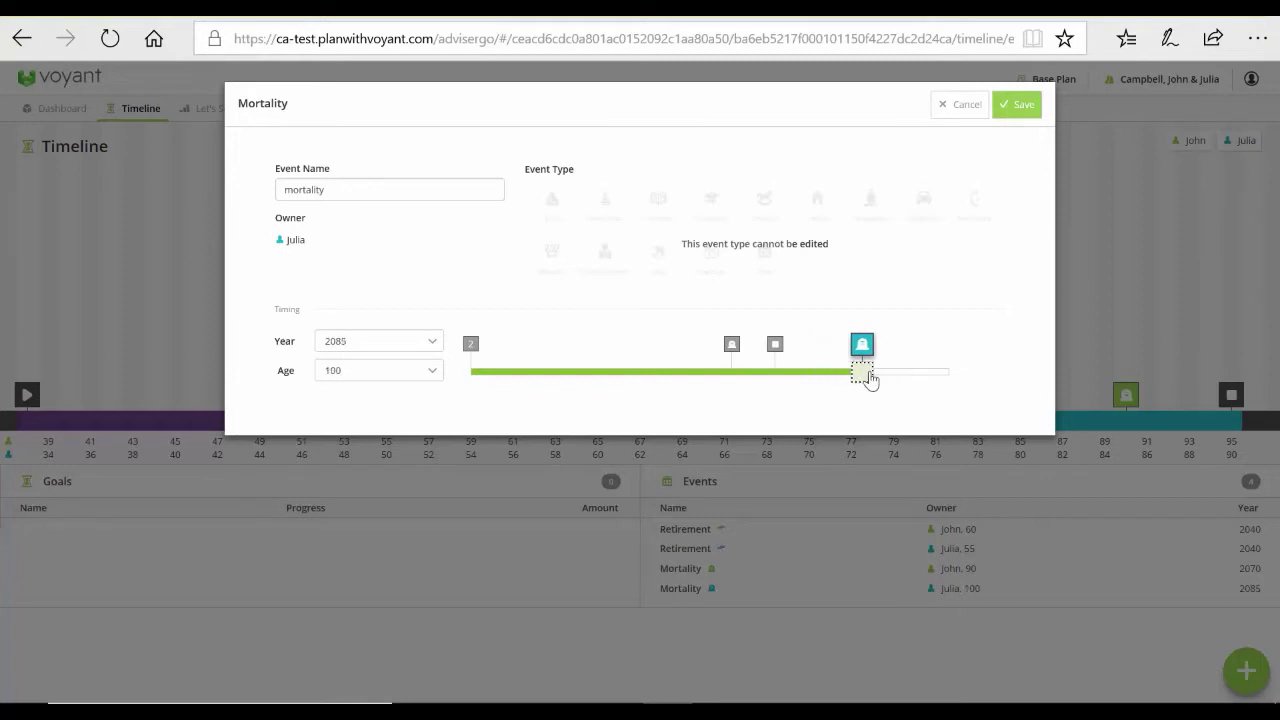
{"action": "left_click", "coordinate": [432, 371]}
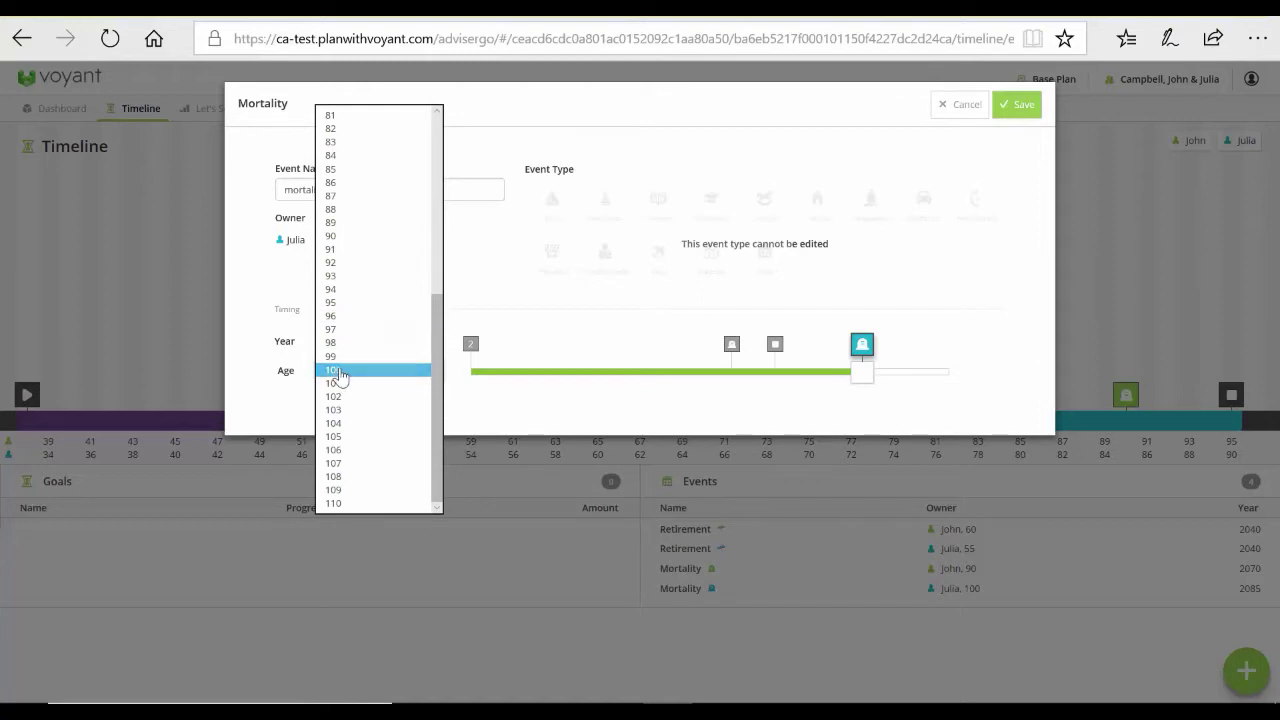
{"action": "left_click", "coordinate": [1024, 106]}
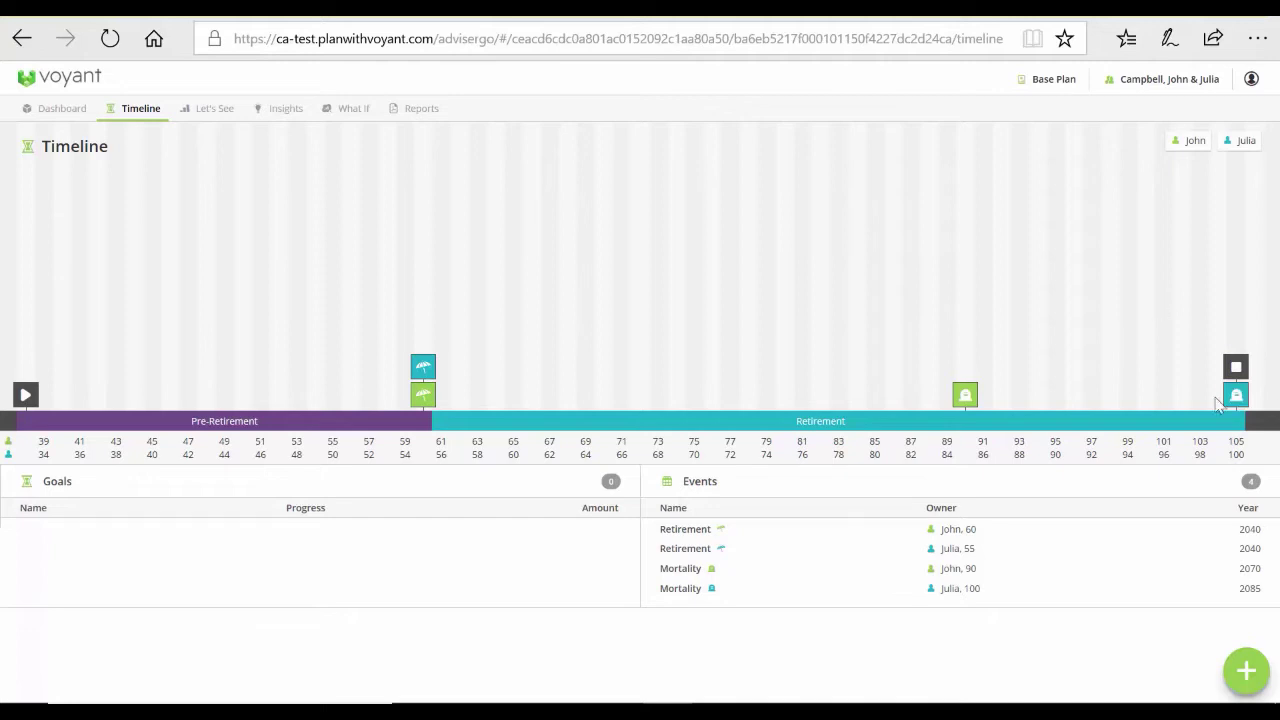
{"action": "left_click_drag", "start_coordinate": [1237, 398], "coordinate": [1056, 410]}
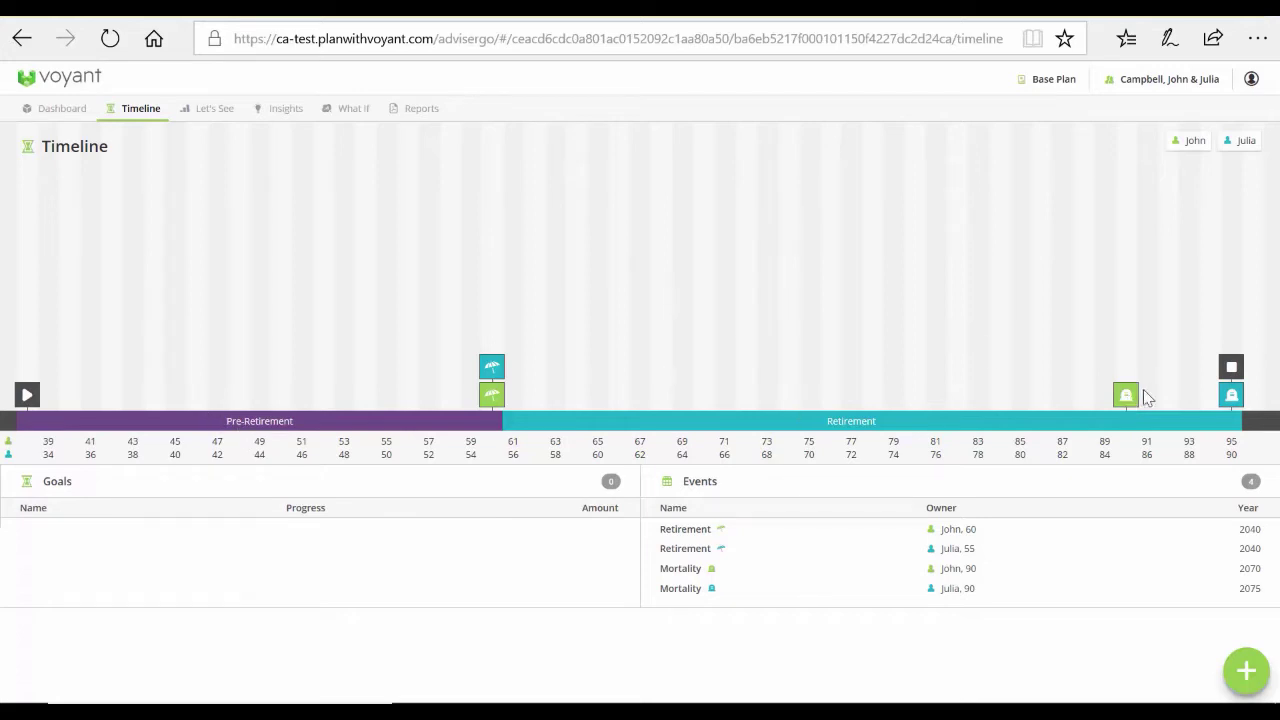
Step: Try to move the primary client's mortality event to a year before retirement on the timeline
{"action": "mouse_move", "coordinate": [1126, 396]}
{"action": "left_mouse_down"}
{"action": "mouse_move", "coordinate": [988, 356]}
{"action": "mouse_move", "coordinate": [907, 358]}
{"action": "left_mouse_up"}
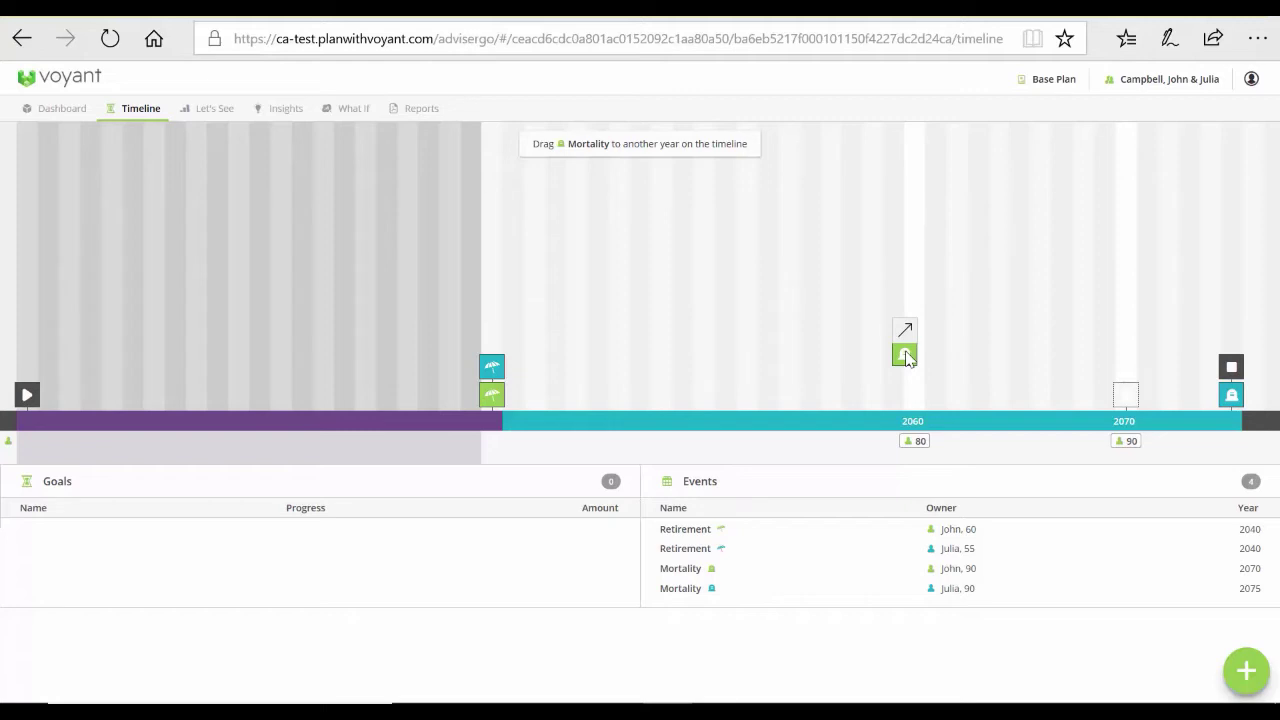
{"action": "left_click_drag", "start_coordinate": [906, 358], "coordinate": [366, 297]}
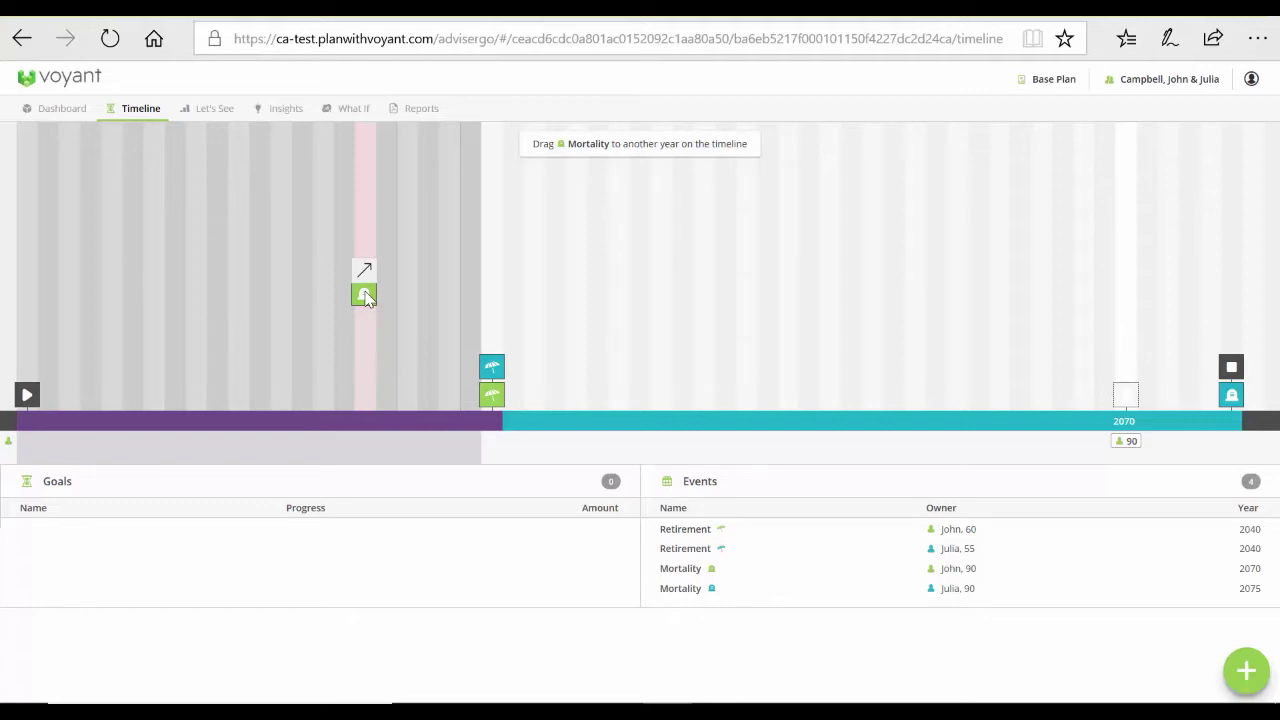
{"action": "left_click_drag", "start_coordinate": [366, 297], "coordinate": [366, 297]}
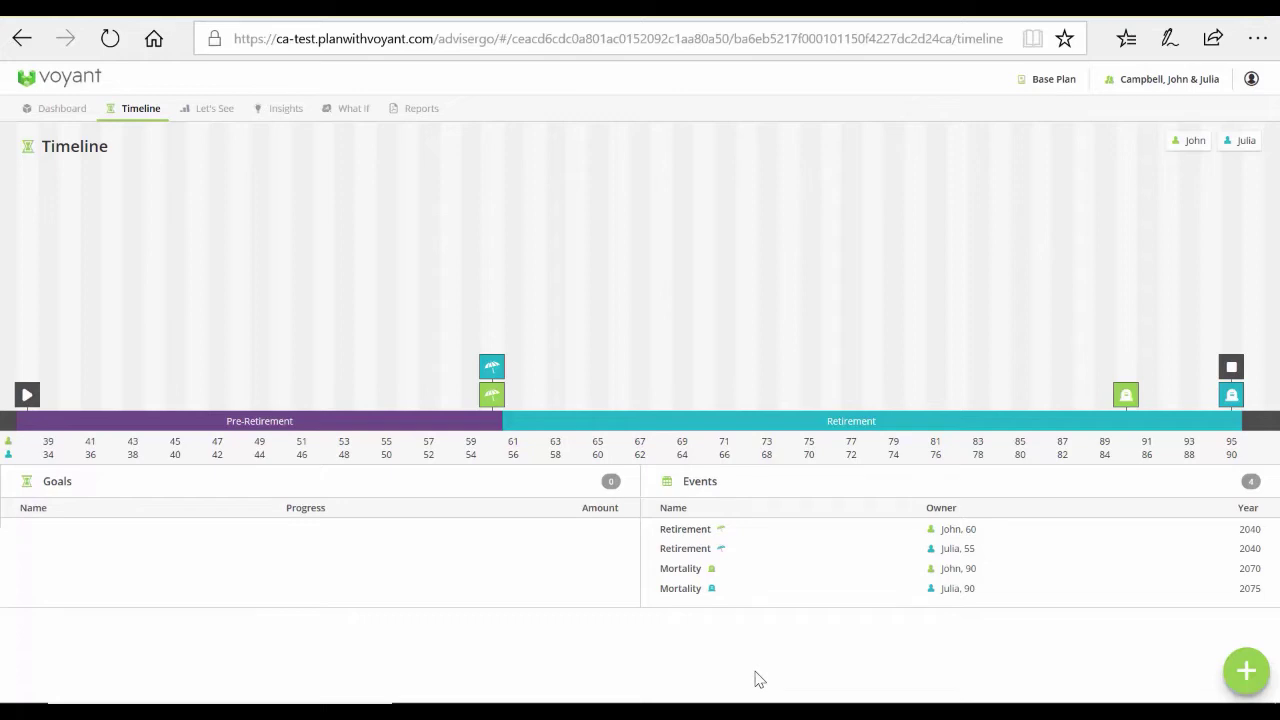
Step: Add a Mid-life crisis event named "Buy a Porsche" for the primary client at age 55 in 2035, and save it
{"action": "left_click", "coordinate": [1247, 671]}
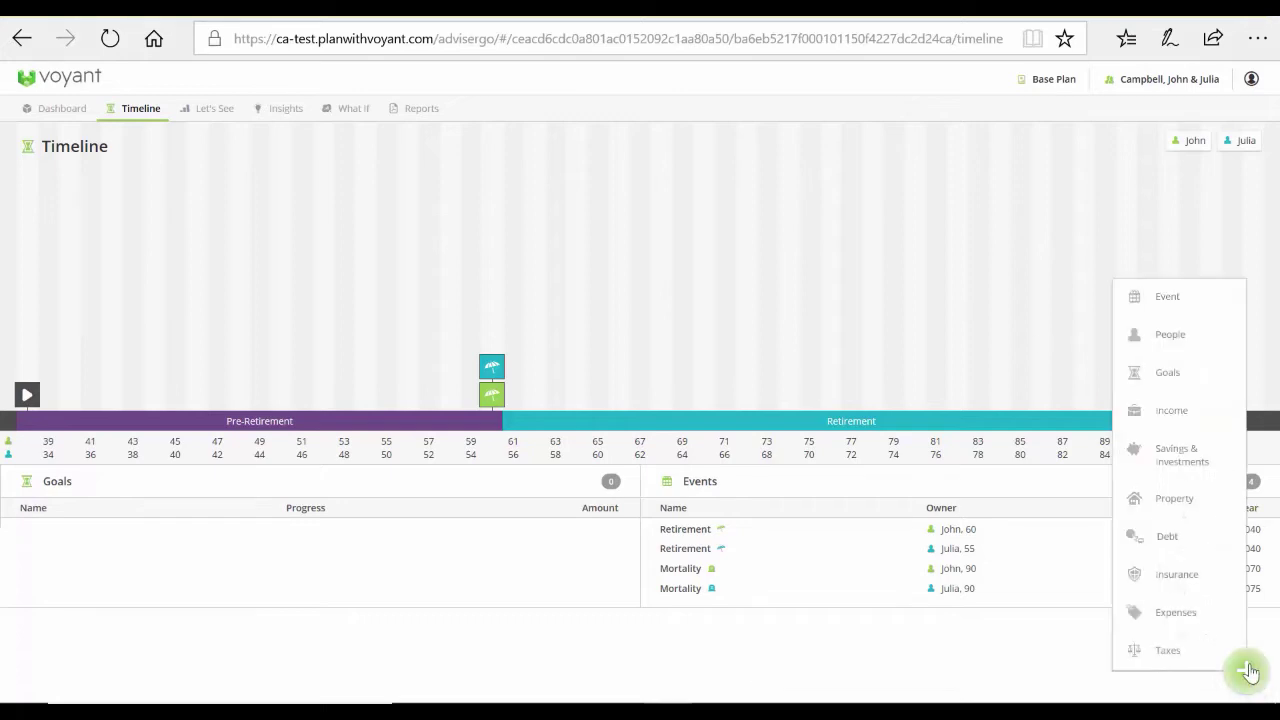
{"action": "left_click", "coordinate": [1168, 297]}
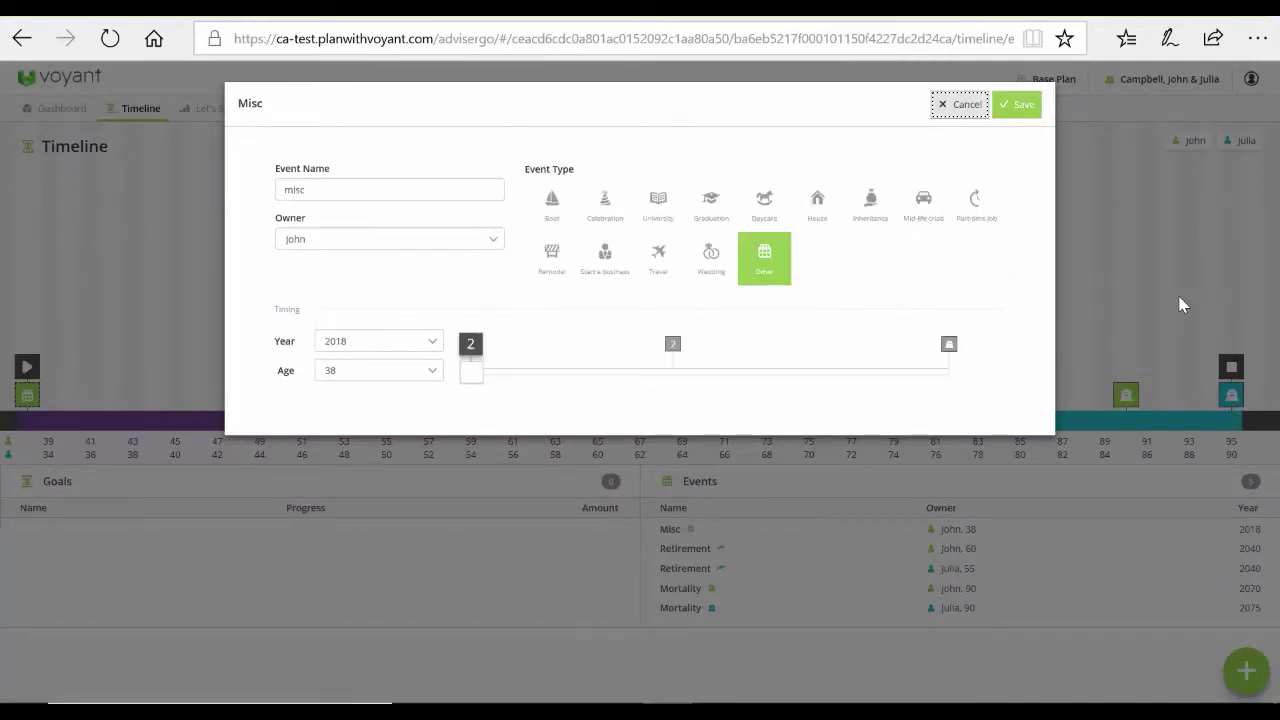
{"action": "double_click", "coordinate": [317, 191]}
{"action": "type", "text": "Buy a Porsche"}
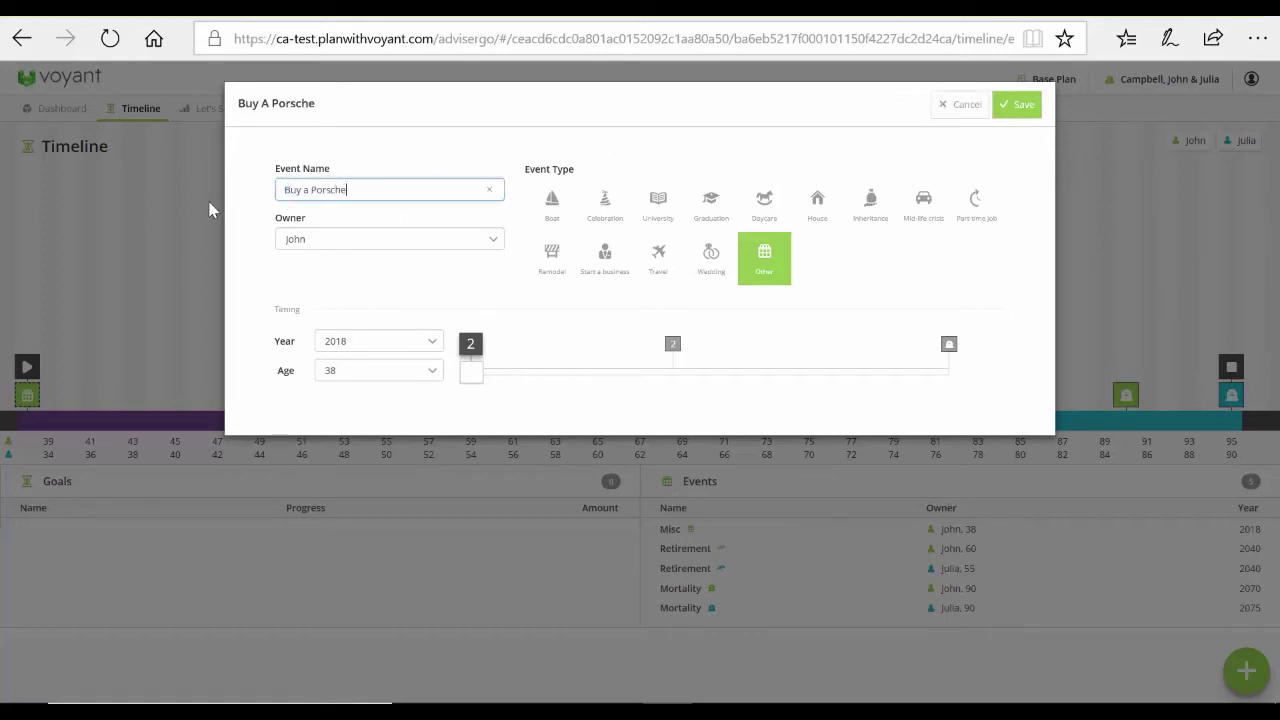
{"action": "left_click", "coordinate": [335, 255]}
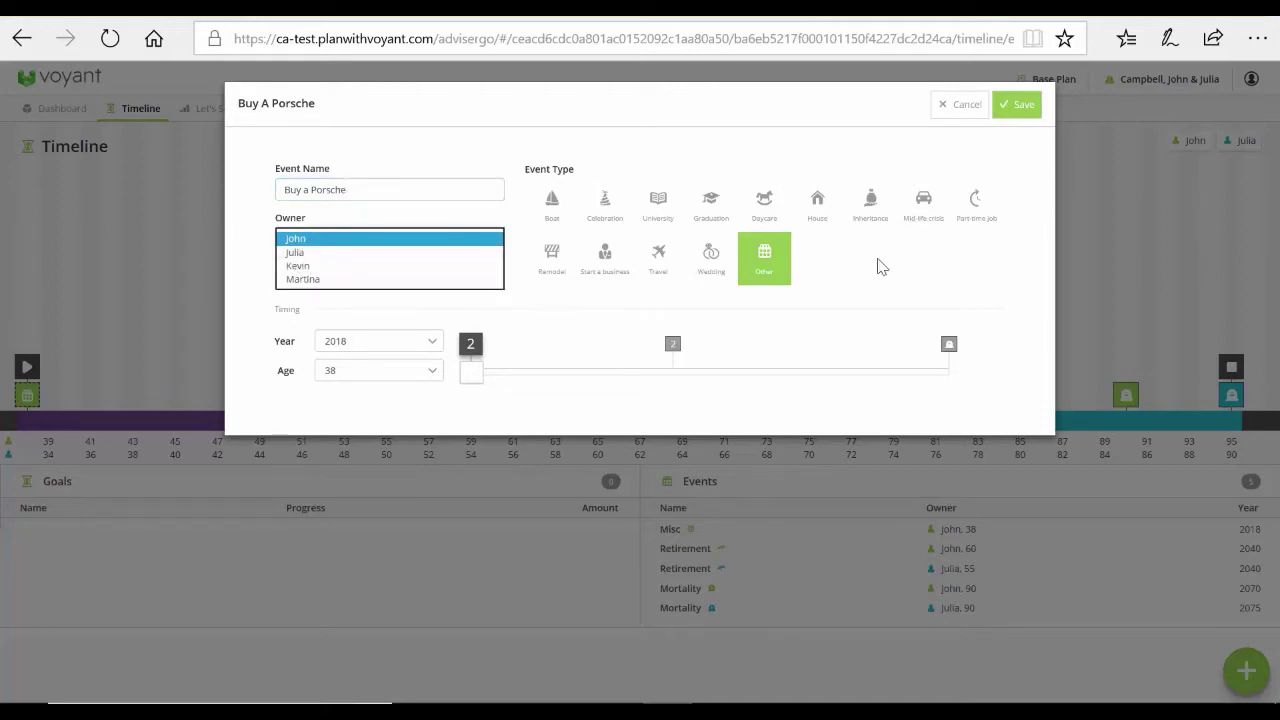
{"action": "left_click", "coordinate": [921, 212]}
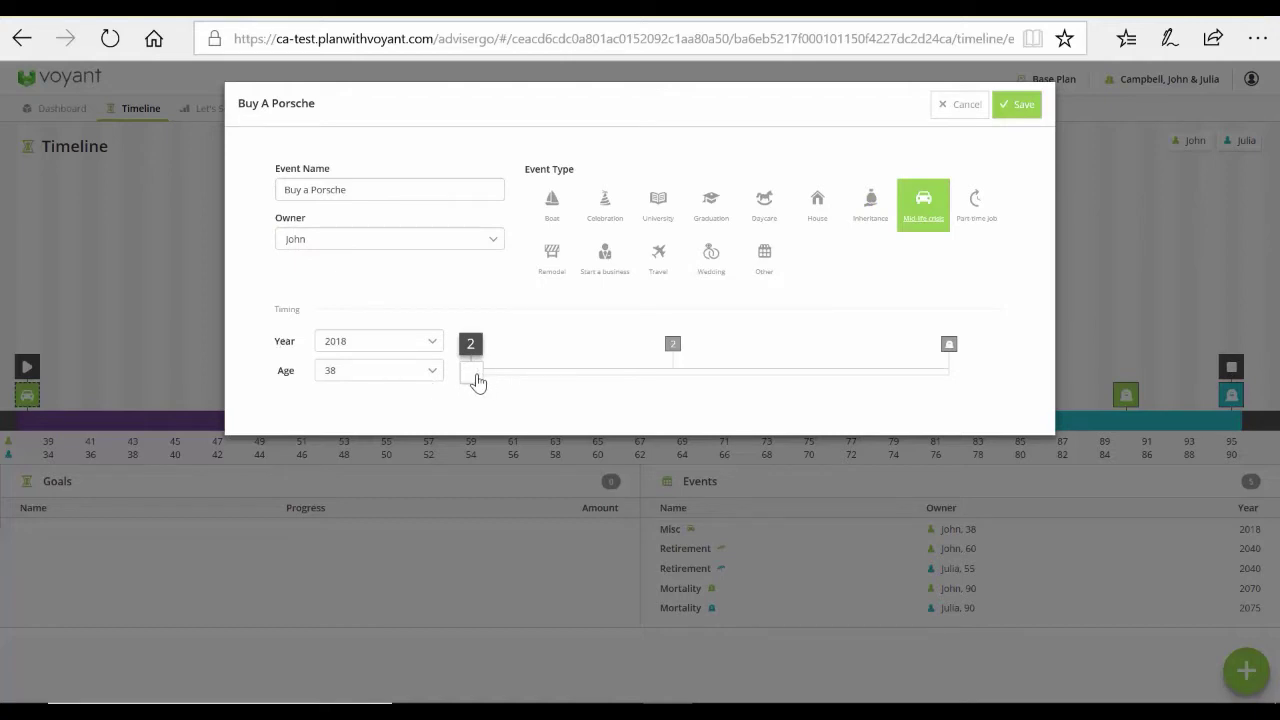
{"action": "left_click", "coordinate": [423, 372]}
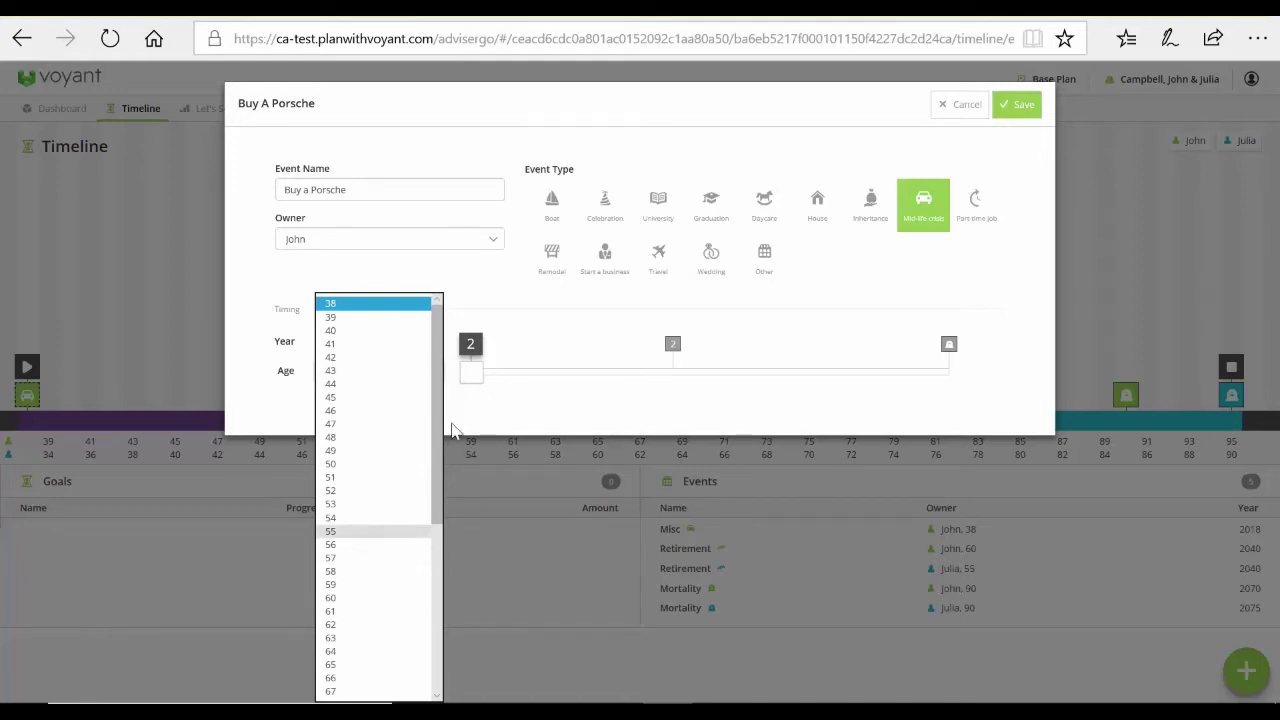
{"action": "left_click", "coordinate": [500, 416]}
{"action": "left_click_drag", "start_coordinate": [470, 380], "coordinate": [624, 370]}
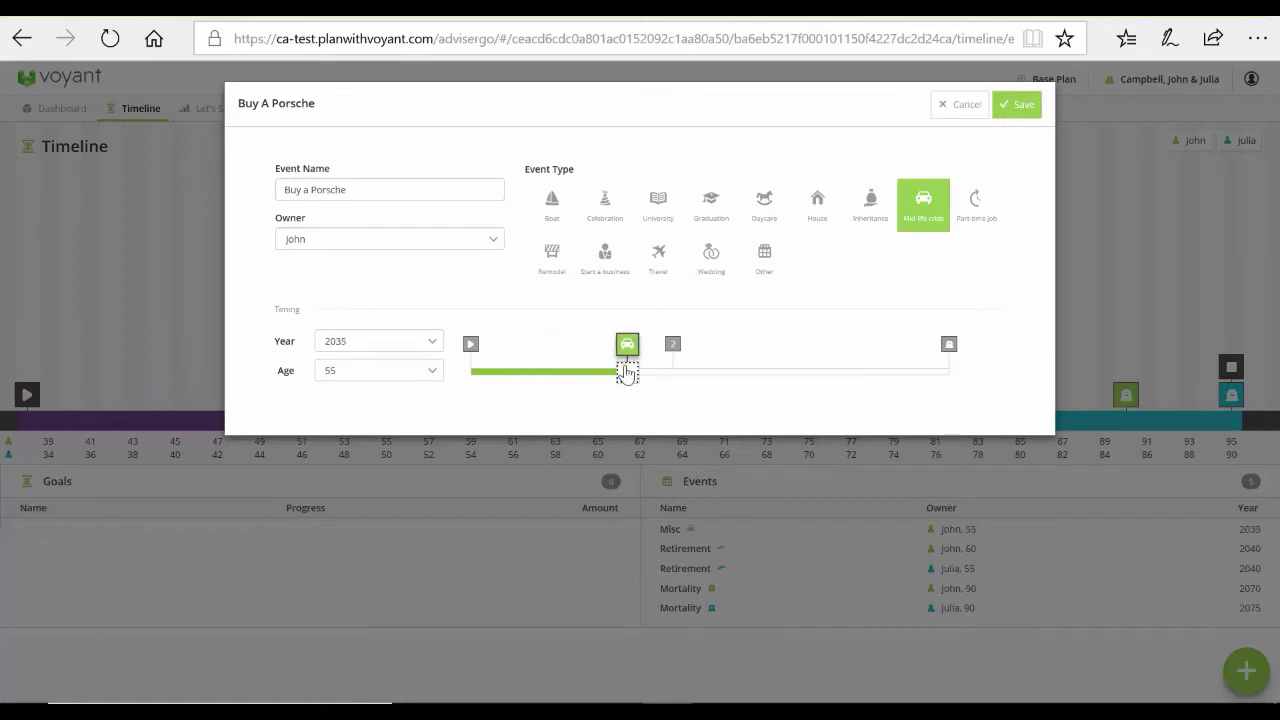
{"action": "left_click", "coordinate": [1016, 106]}
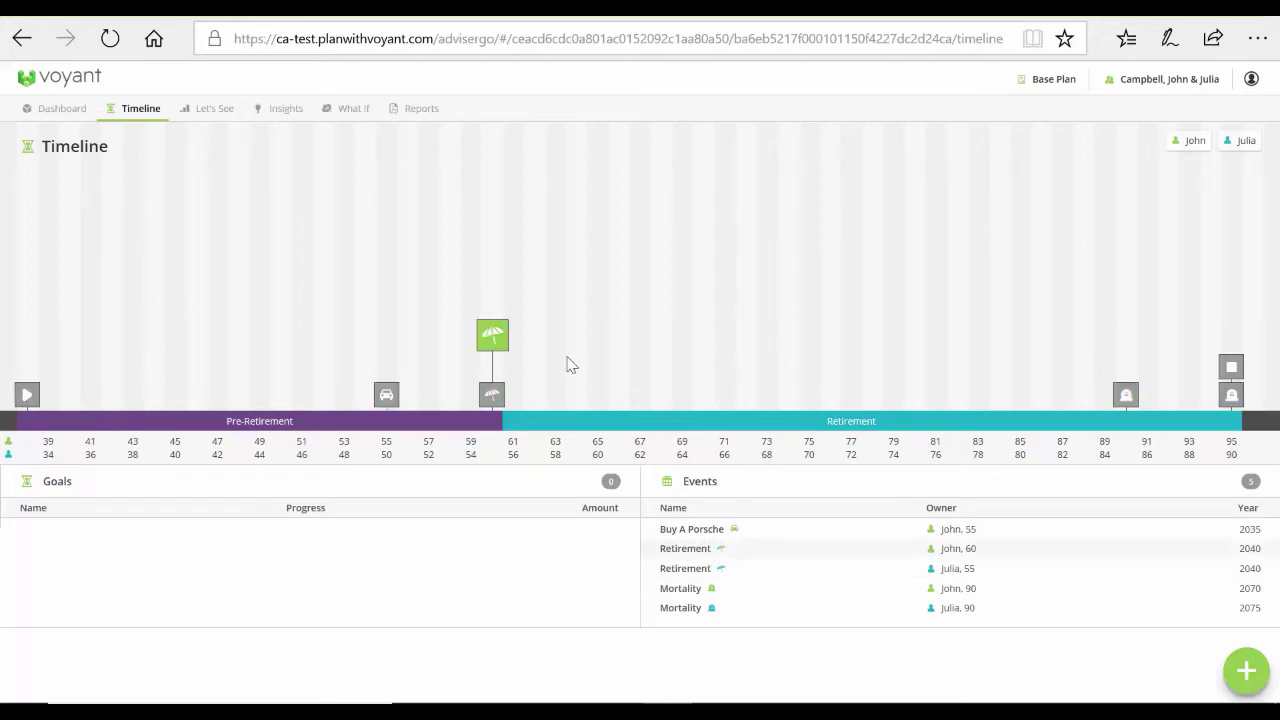
Step: Add a Travel event named "Travel the Globe" in 2041, just after retirement, for the primary client and save it
{"action": "left_click", "coordinate": [514, 377]}
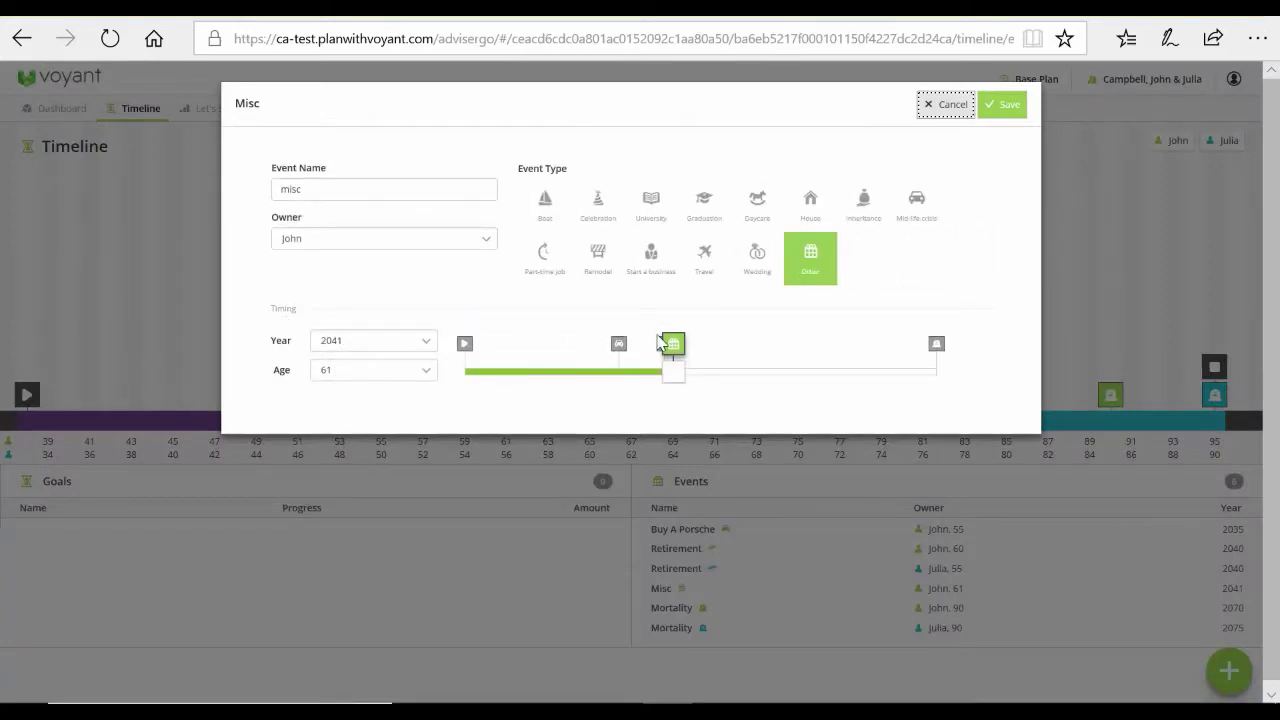
{"action": "left_click", "coordinate": [705, 265]}
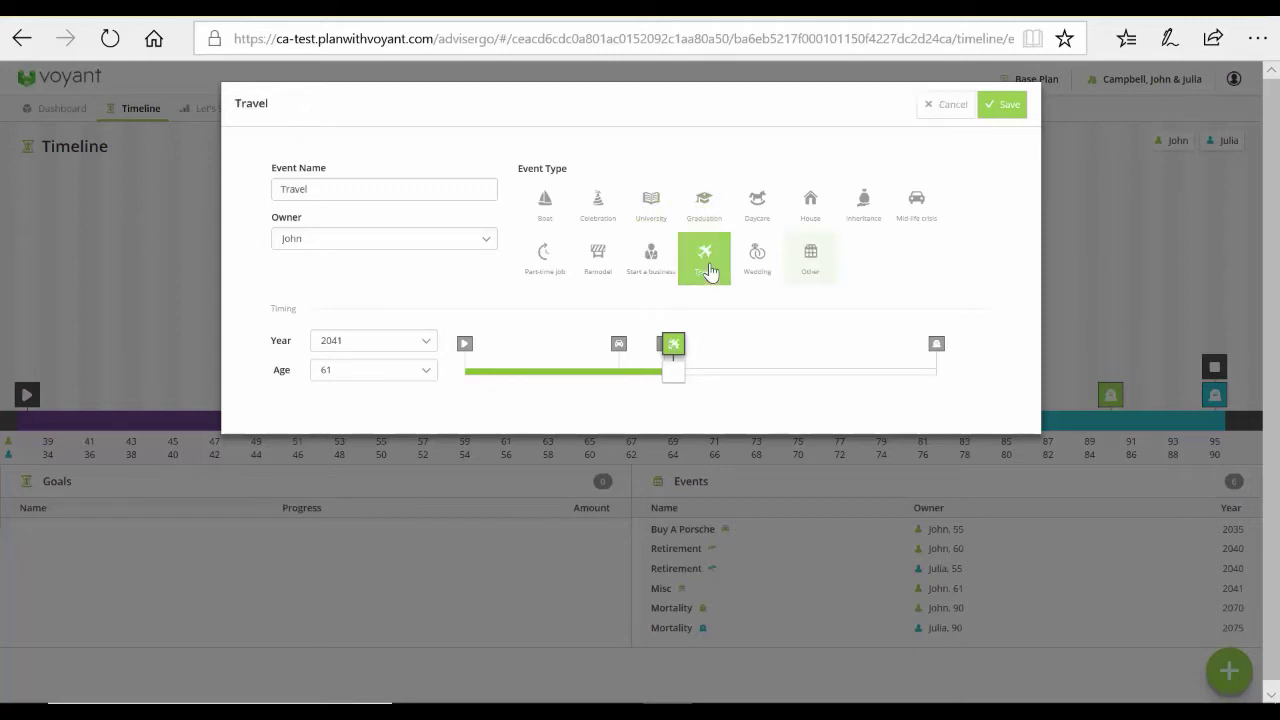
{"action": "left_click", "coordinate": [321, 194]}
{"action": "type", "text": "the Globe"}
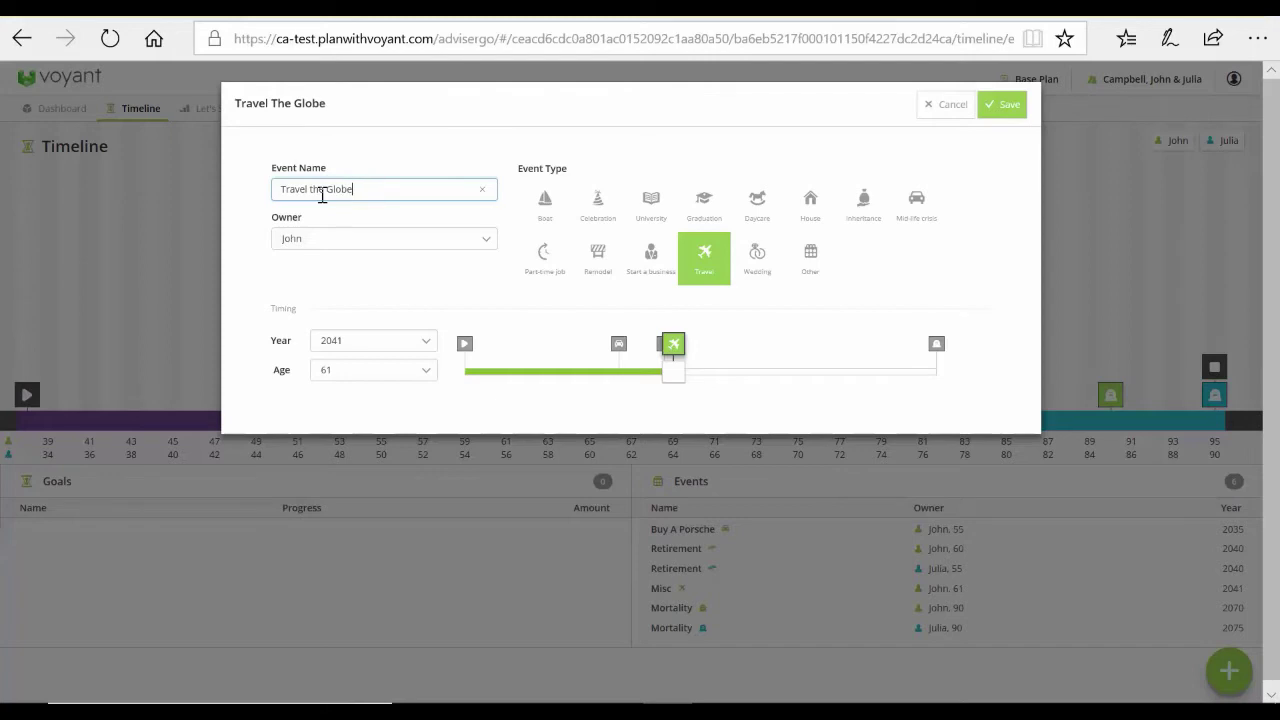
{"action": "left_click", "coordinate": [996, 112]}
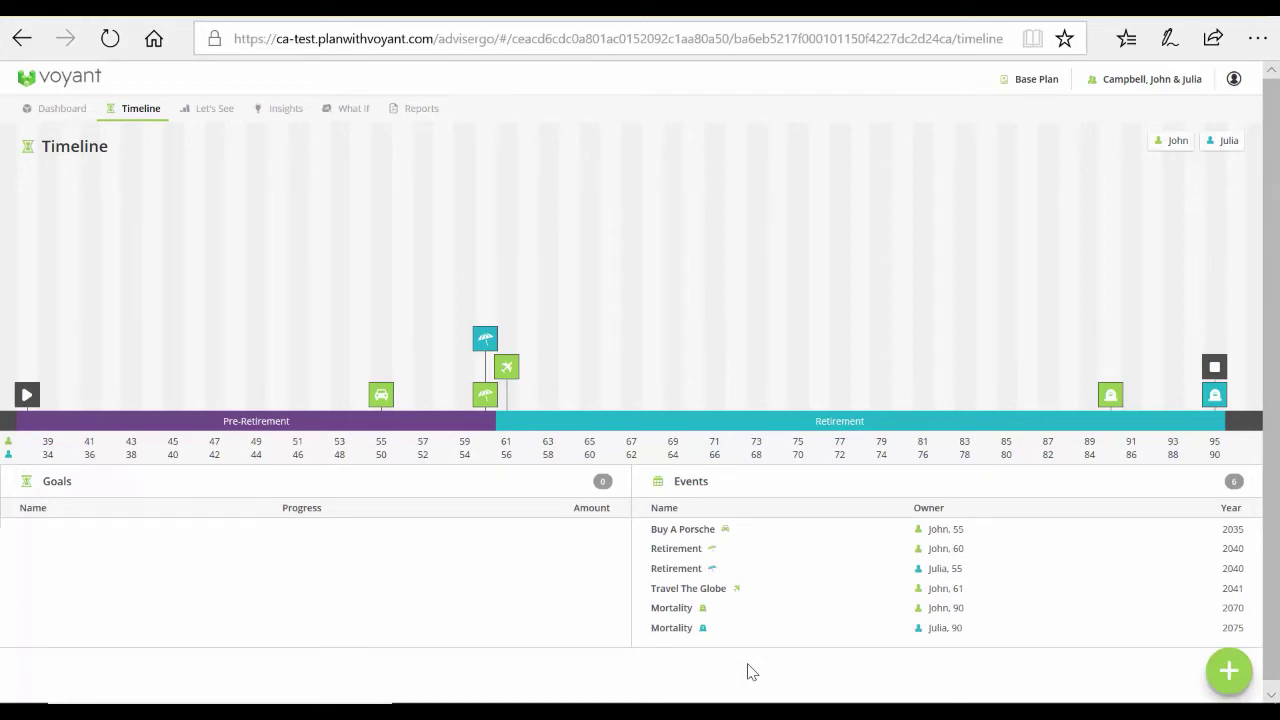
Step: Start a new Milestone Goal and make the younger child its only owner
{"action": "left_click", "coordinate": [1226, 668]}
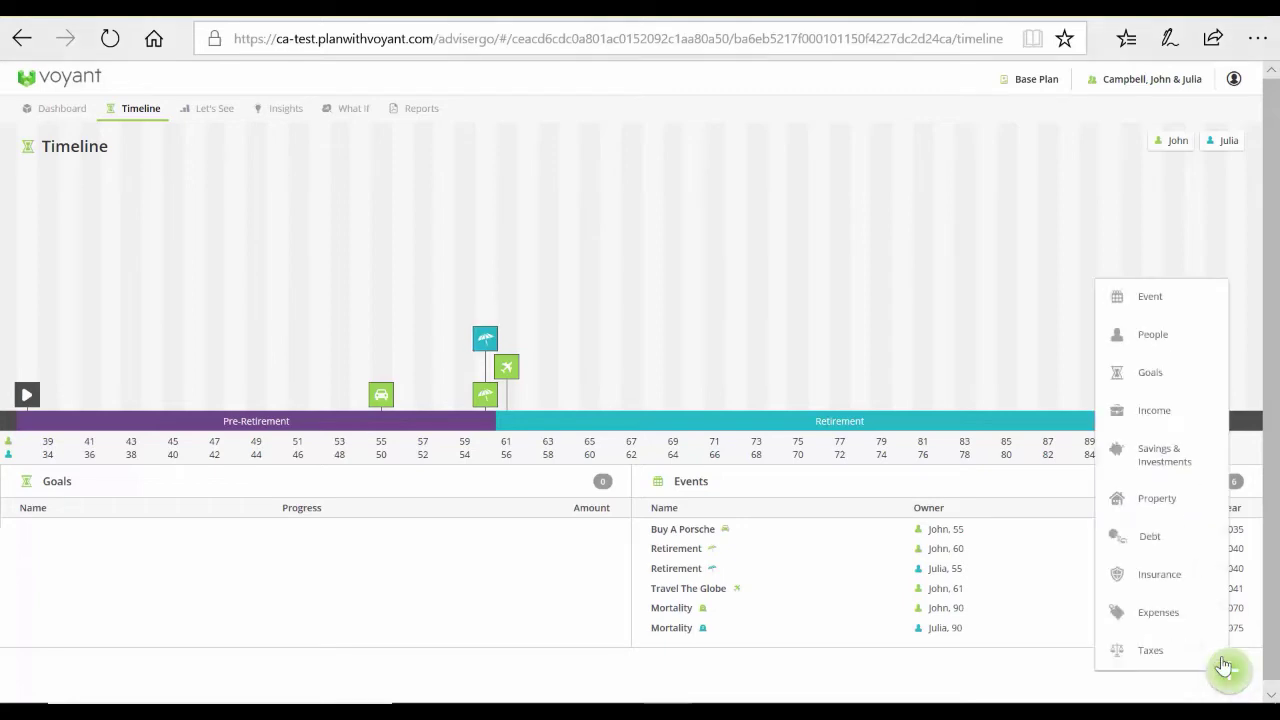
{"action": "left_click", "coordinate": [1150, 373]}
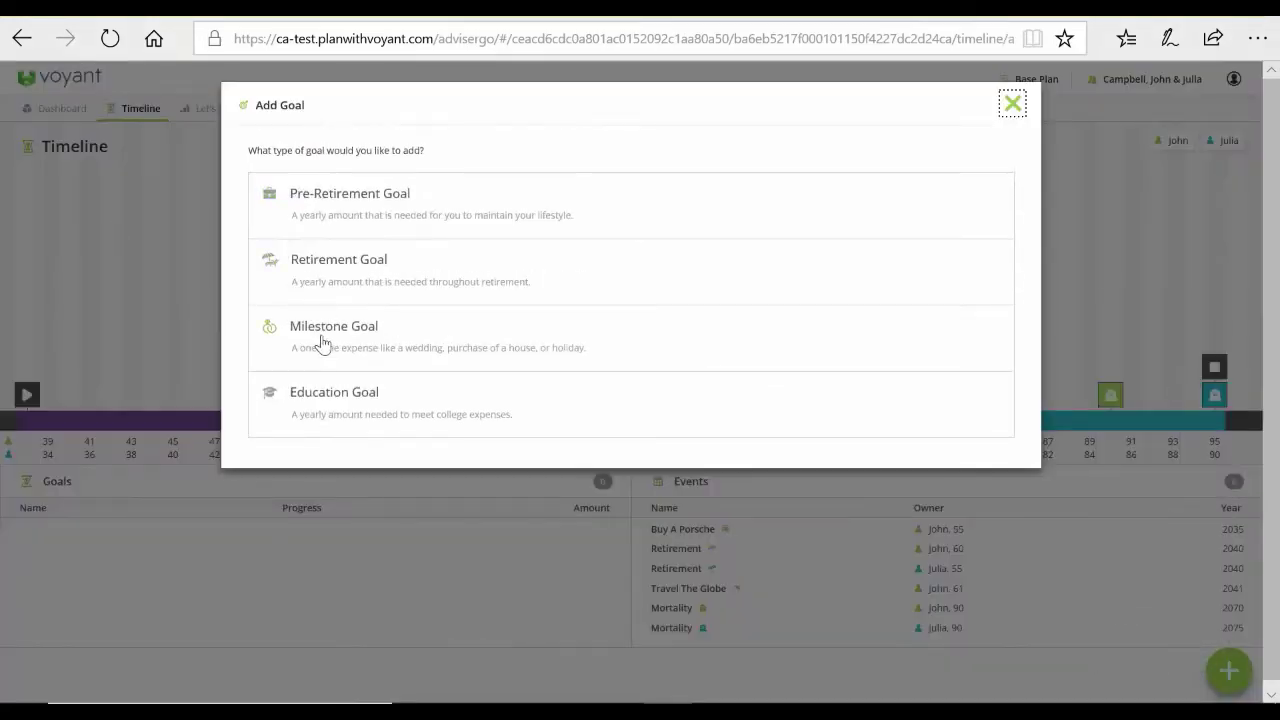
{"action": "left_click", "coordinate": [322, 340]}
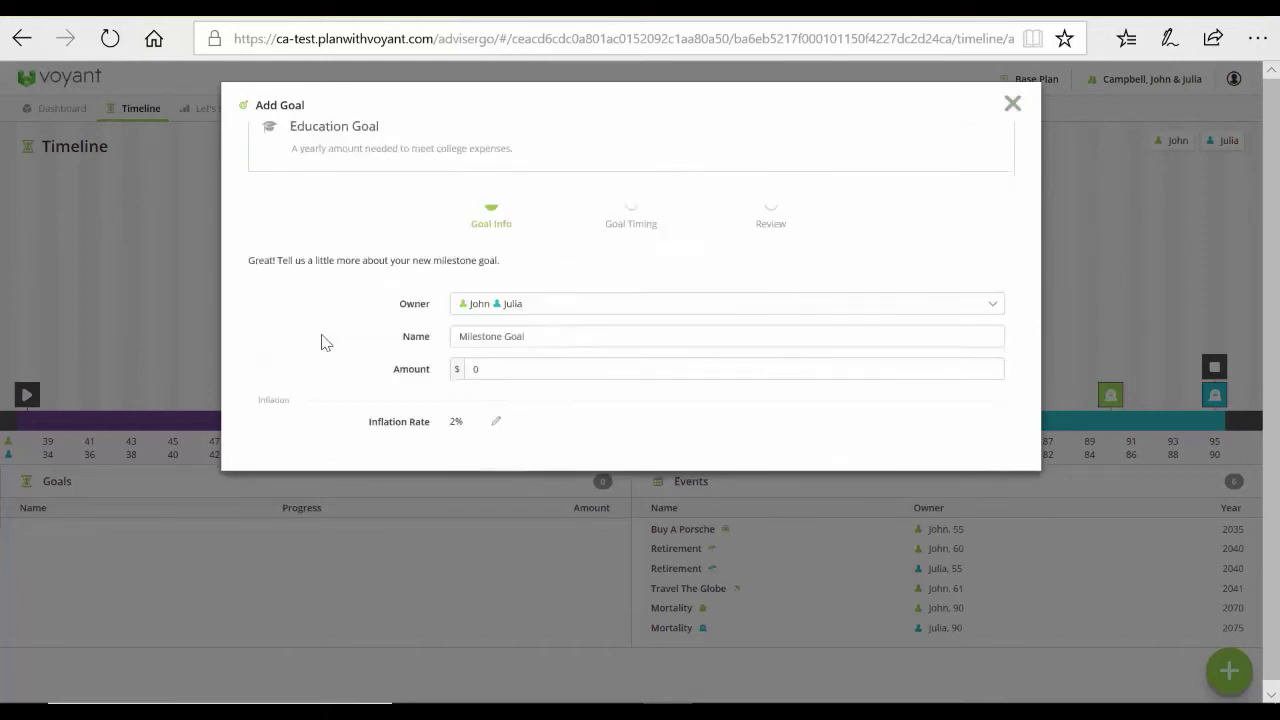
{"action": "left_click", "coordinate": [508, 222]}
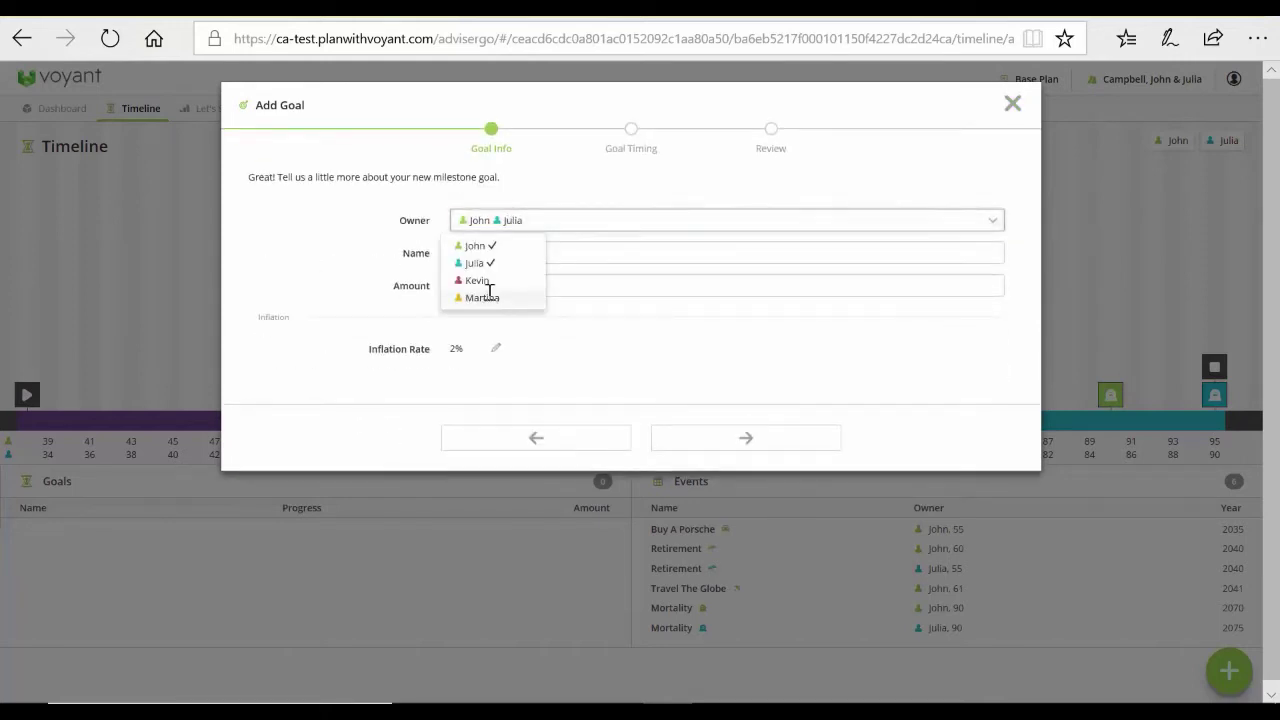
{"action": "left_click", "coordinate": [485, 296]}
{"action": "left_click", "coordinate": [499, 228]}
{"action": "left_click", "coordinate": [478, 246]}
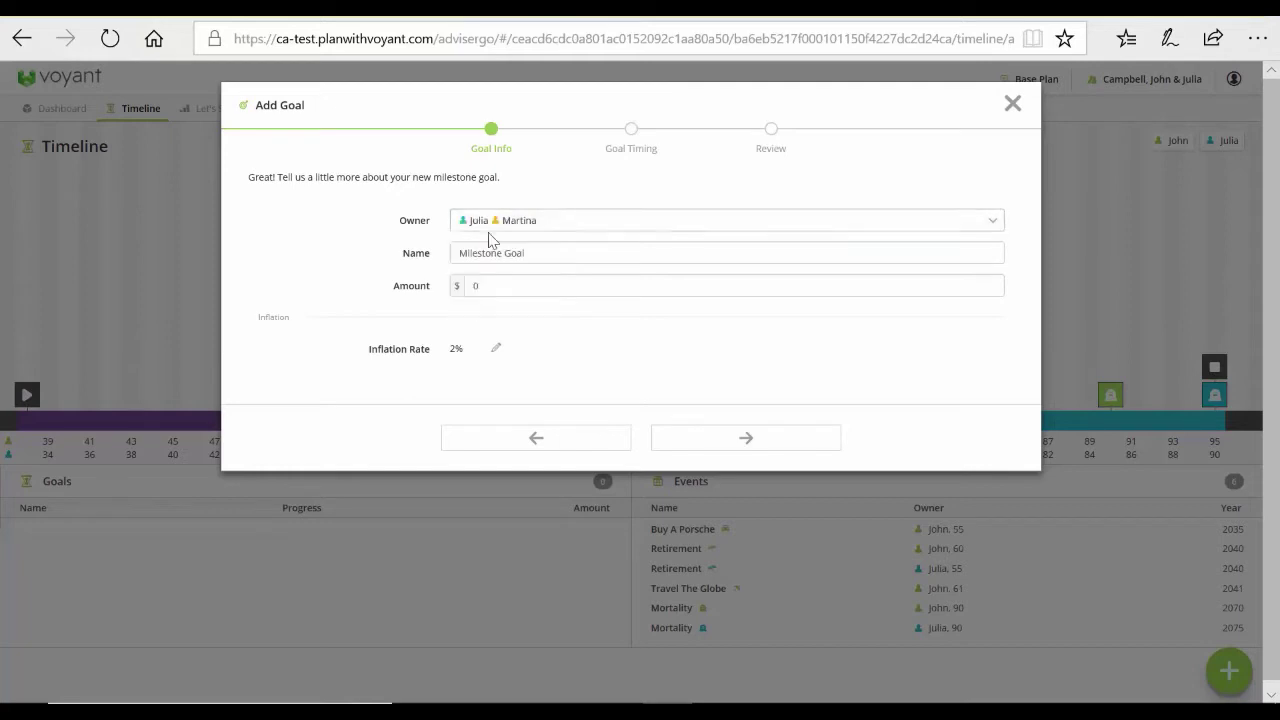
{"action": "left_click", "coordinate": [486, 226]}
{"action": "left_click", "coordinate": [480, 266]}
Step: Name the milestone goal as the younger child's wedding, set its amount to $45,000, and continue to the goal timing
{"action": "left_click_drag", "start_coordinate": [530, 257], "coordinate": [451, 254]}
{"action": "type", "text": "Martina's Wedding"}
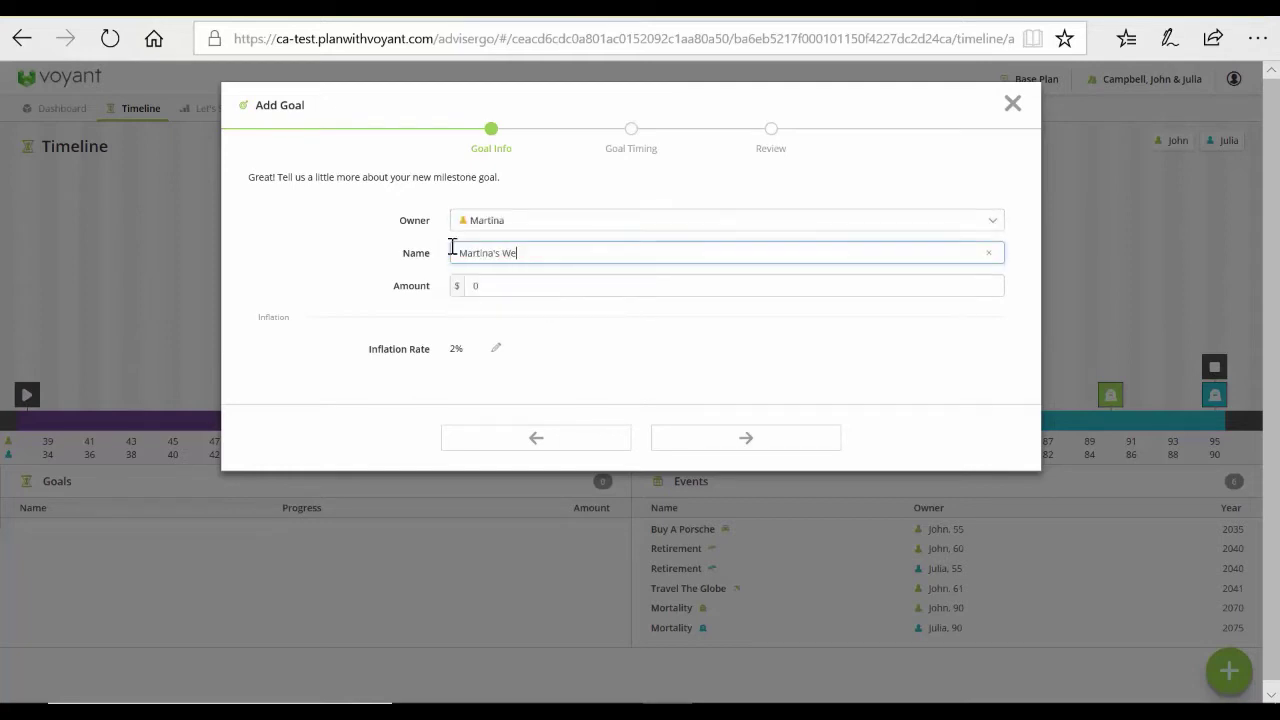
{"action": "left_click", "coordinate": [509, 285]}
{"action": "type", "text": "450000"}
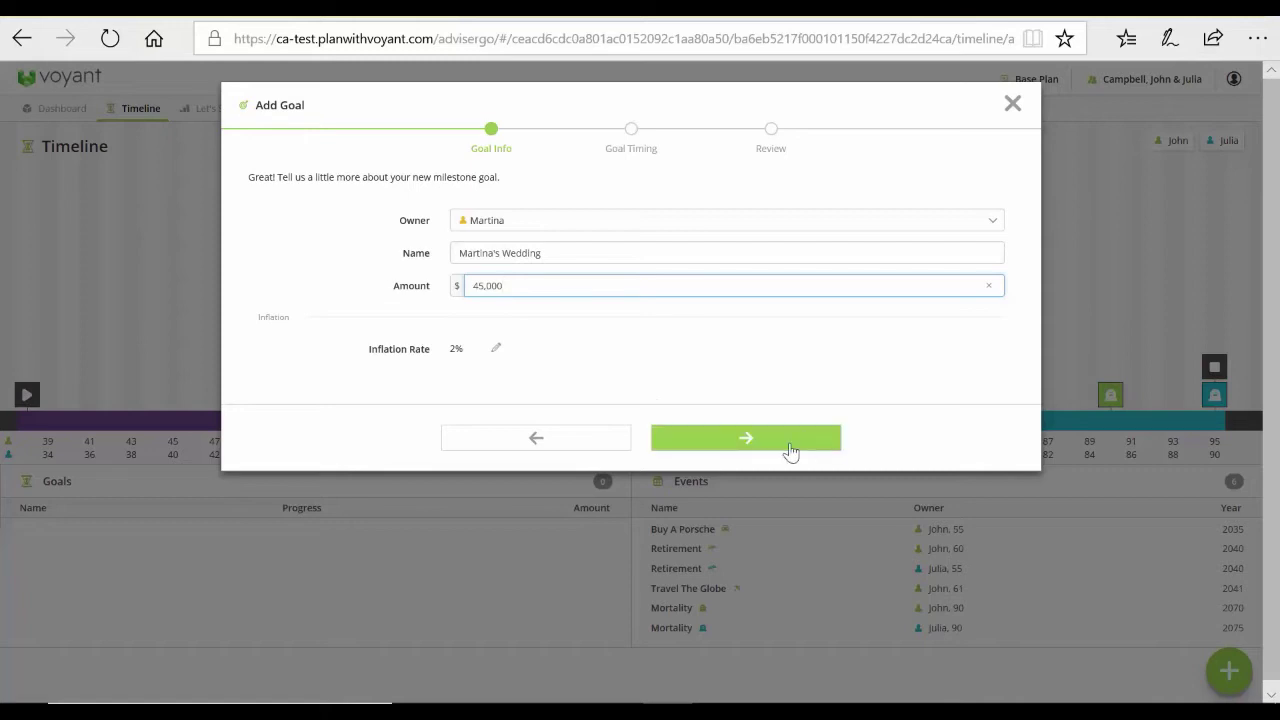
{"action": "left_click", "coordinate": [789, 448]}
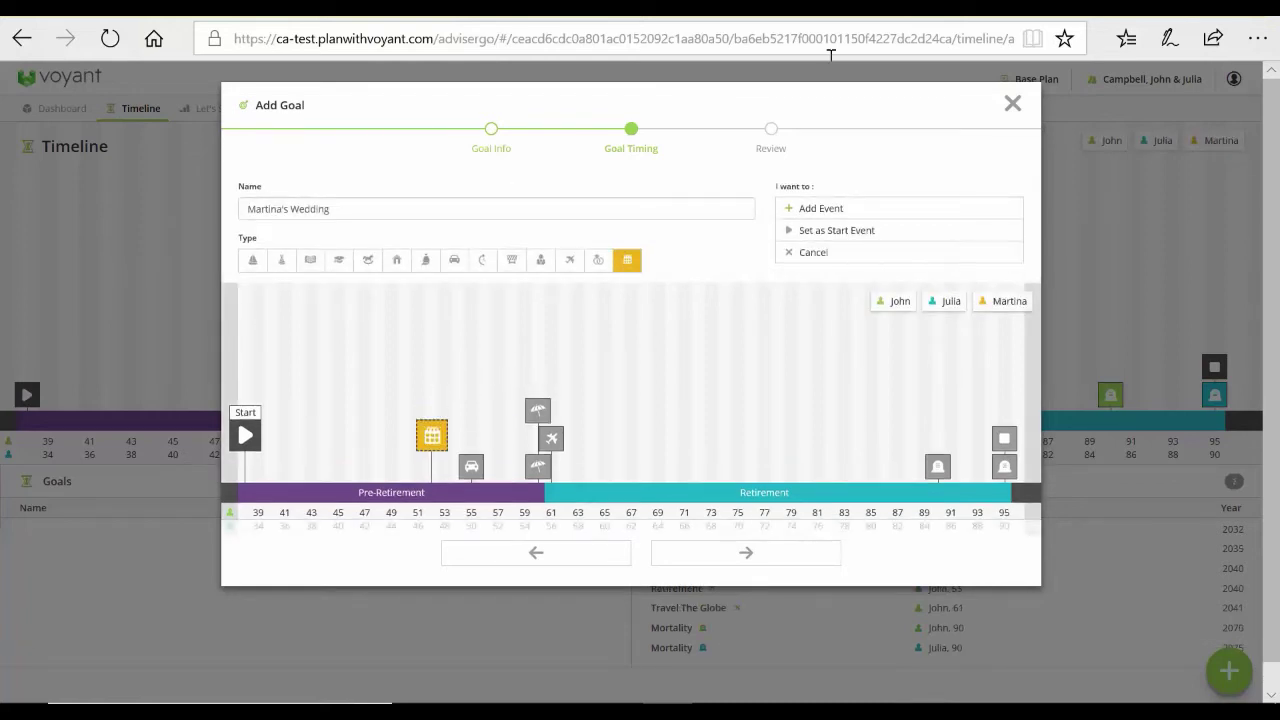
Step: Change the new milestone event's type to wedding and move it to the younger child's age 25 in 2035
{"action": "left_click", "coordinate": [604, 266]}
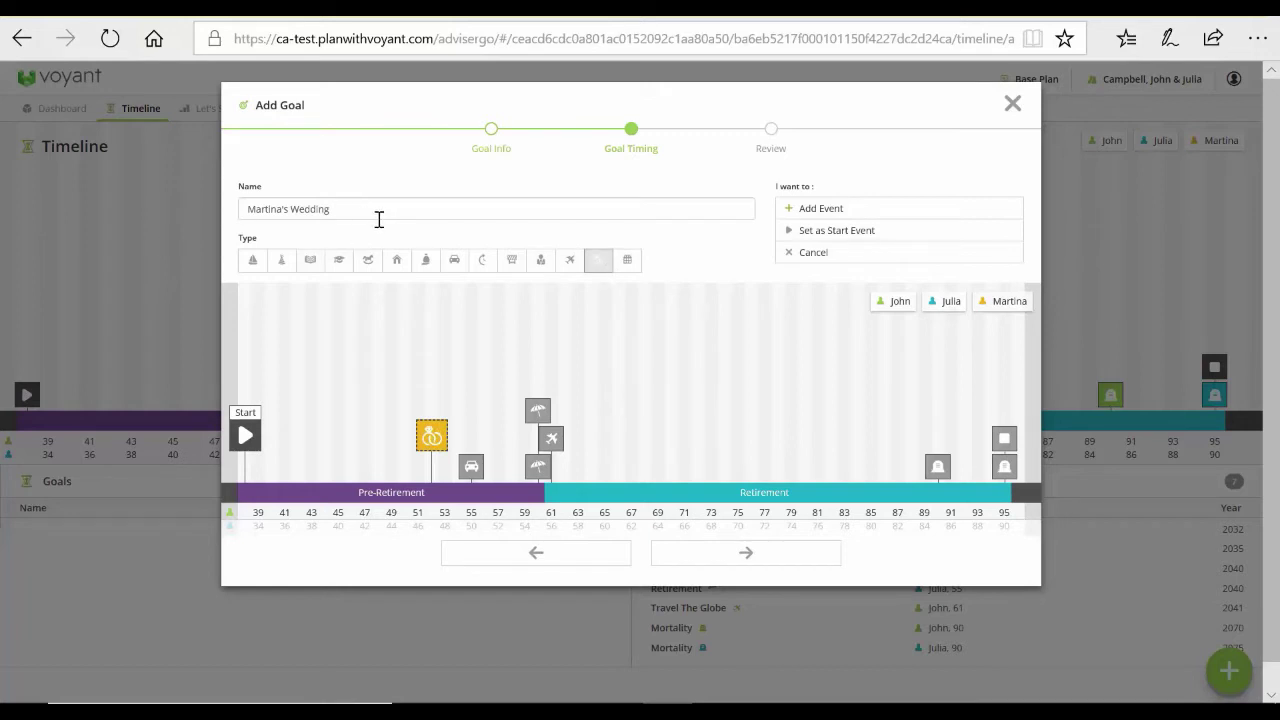
{"action": "left_click_drag", "start_coordinate": [431, 436], "coordinate": [470, 435]}
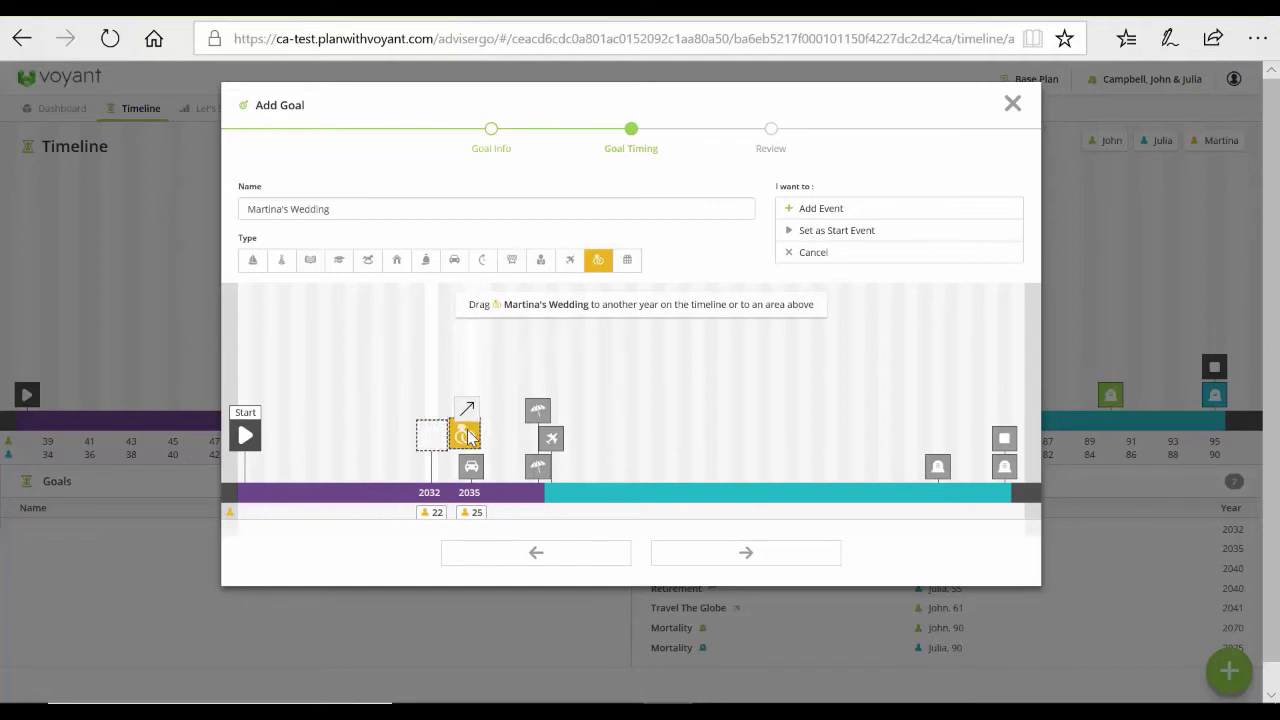
{"action": "mouse_move", "coordinate": [468, 437]}
{"action": "left_mouse_down"}
{"action": "mouse_move", "coordinate": [497, 435]}
{"action": "mouse_move", "coordinate": [472, 442]}
{"action": "left_mouse_up"}
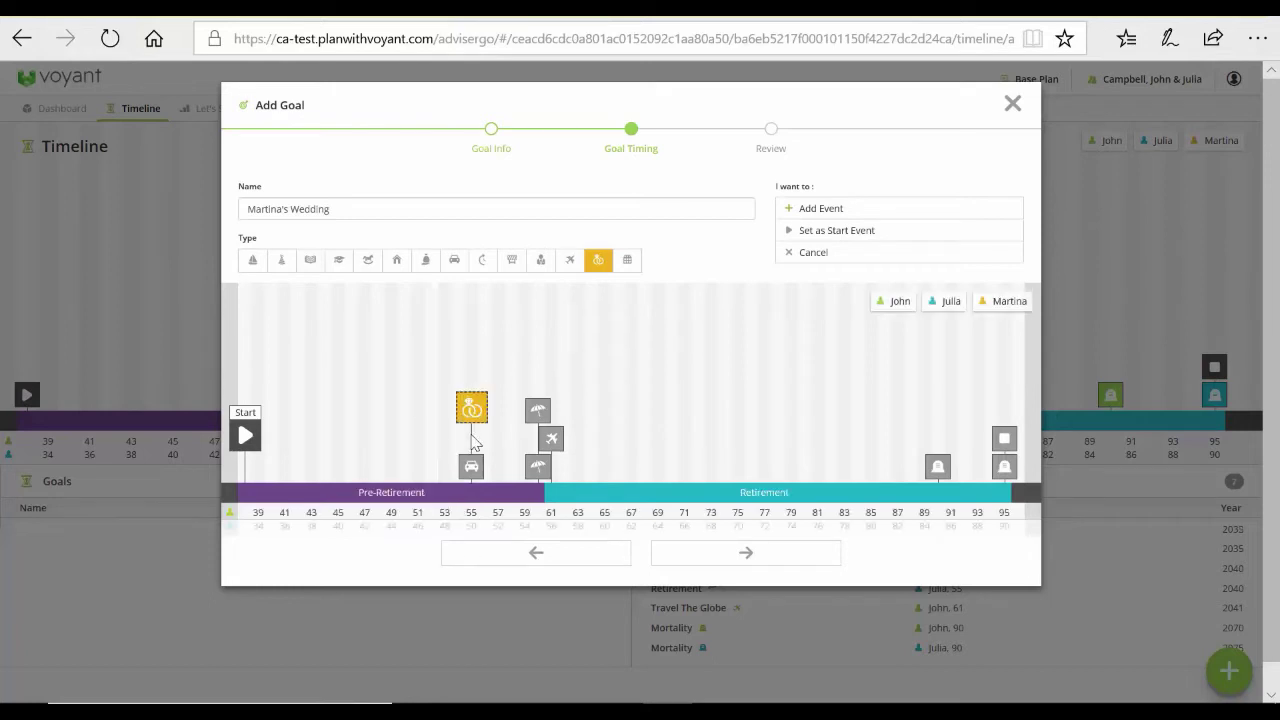
Step: Set the wedding event as the milestone goal's start event and save the goal
{"action": "left_click", "coordinate": [839, 232]}
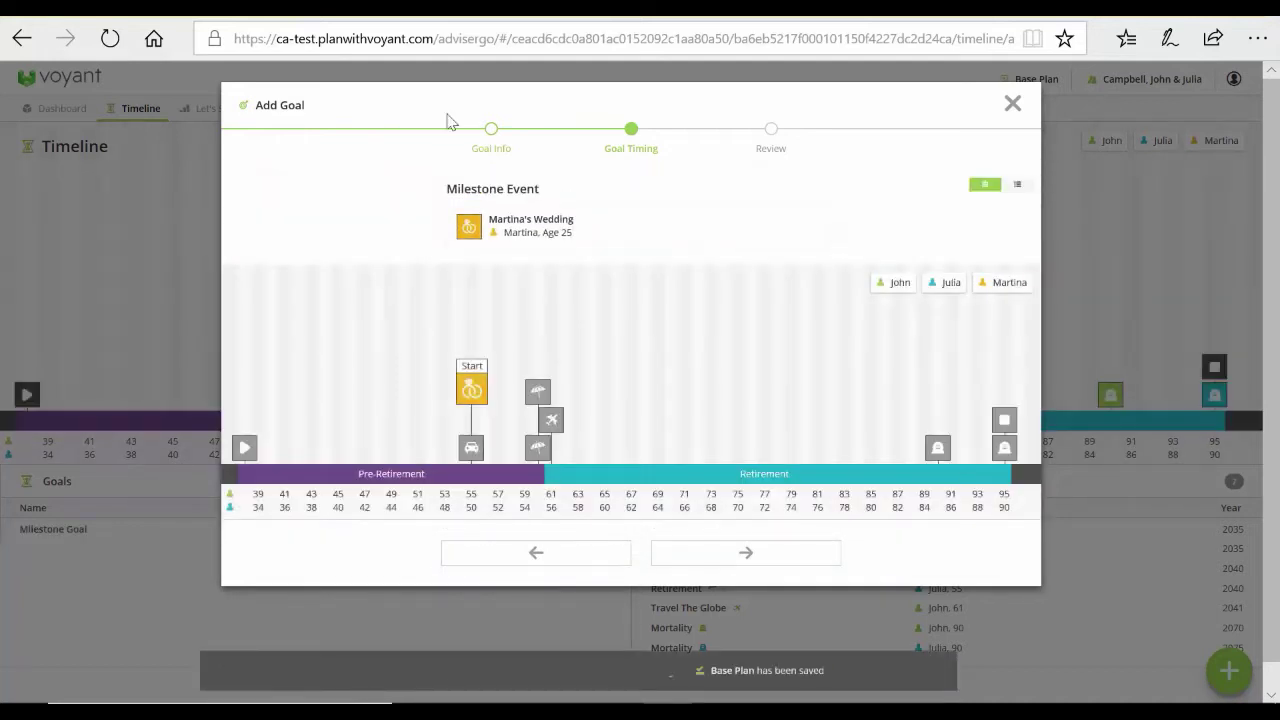
{"action": "left_click", "coordinate": [775, 558]}
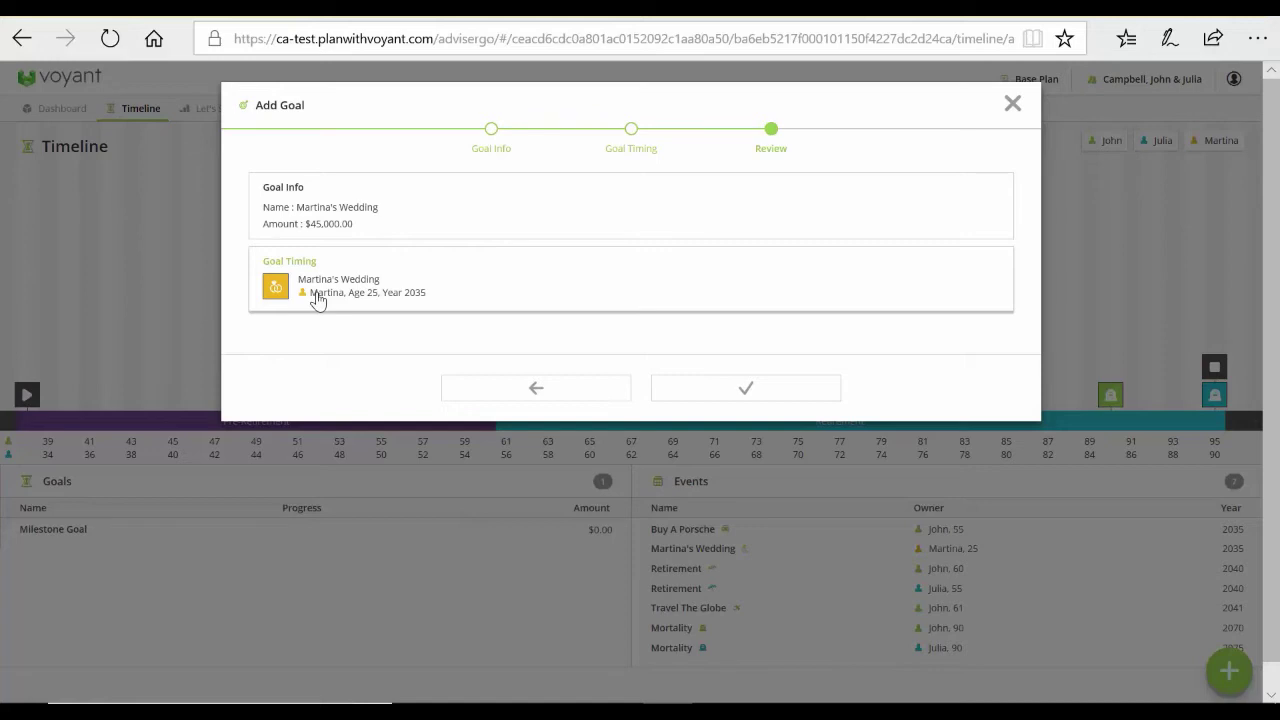
{"action": "left_click", "coordinate": [751, 391]}
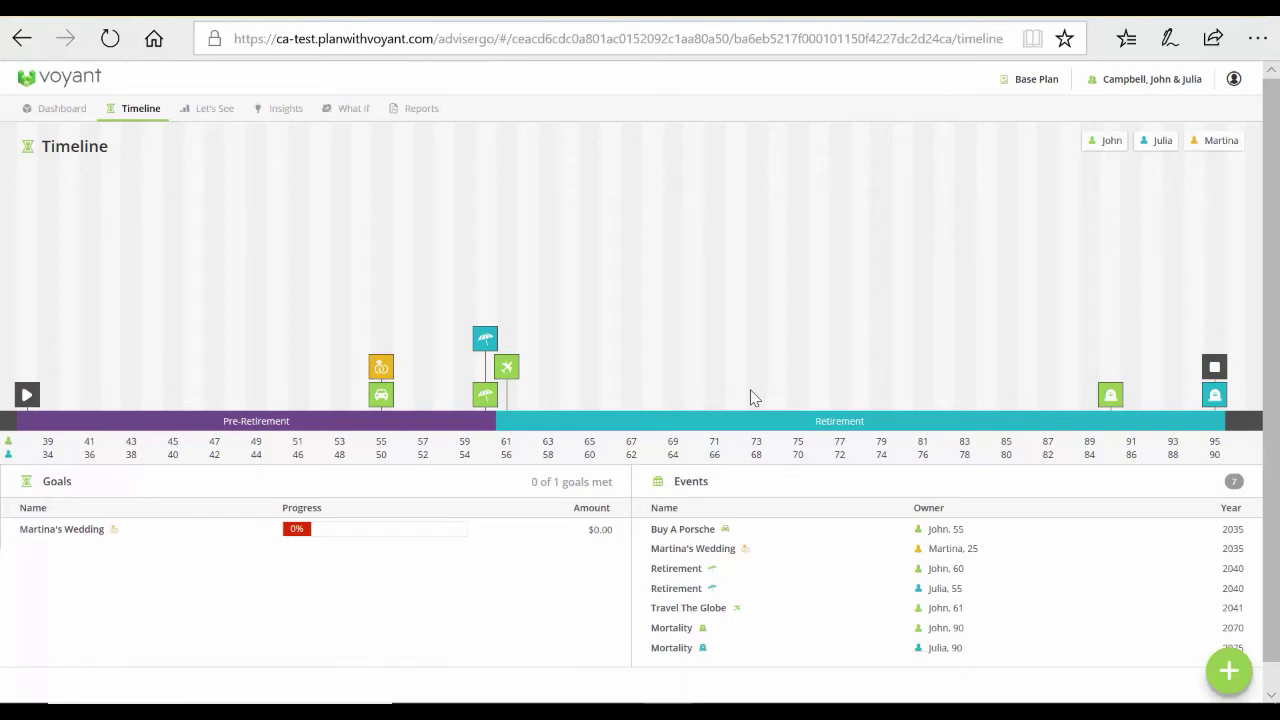
Step: Start a new Education Goal with the older child as the education recipient
{"action": "mouse_move", "coordinate": [395, 535]}
{"action": "left_click", "coordinate": [1226, 673]}
{"action": "left_click", "coordinate": [1143, 370]}
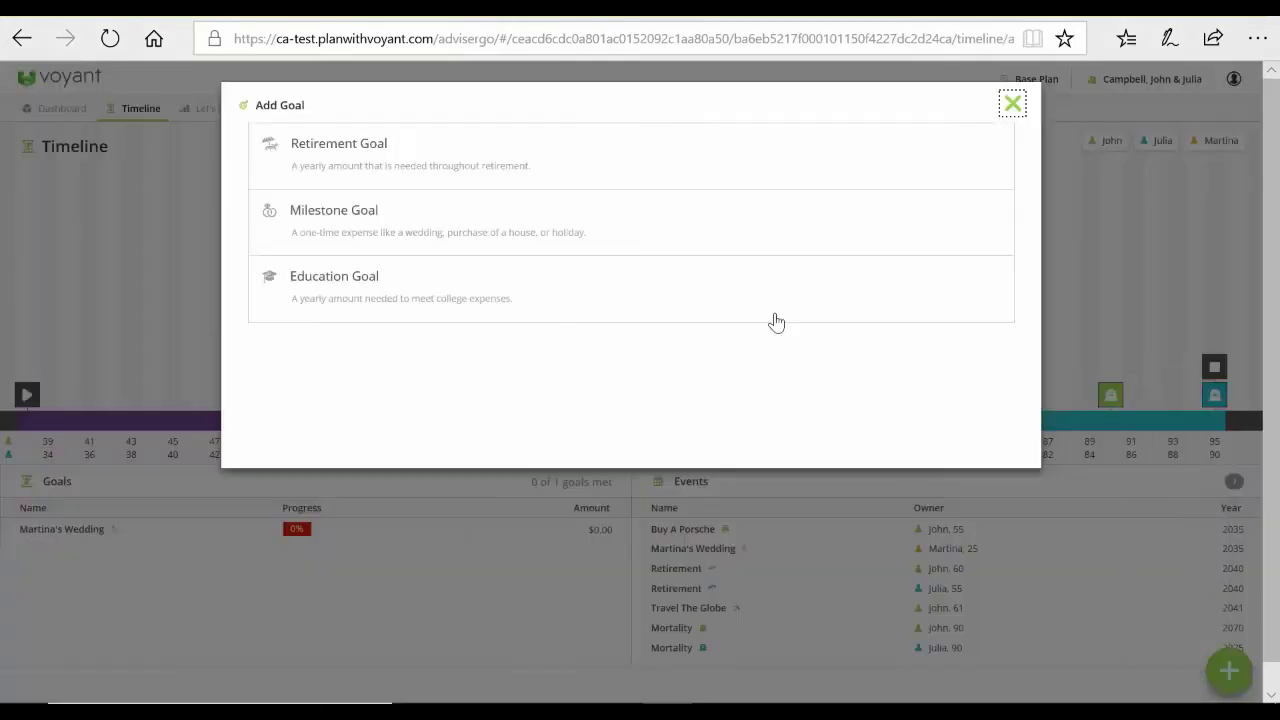
{"action": "left_click", "coordinate": [373, 404]}
{"action": "scroll", "coordinate": [376, 402], "scroll_direction": "down", "scroll_amount": 1}
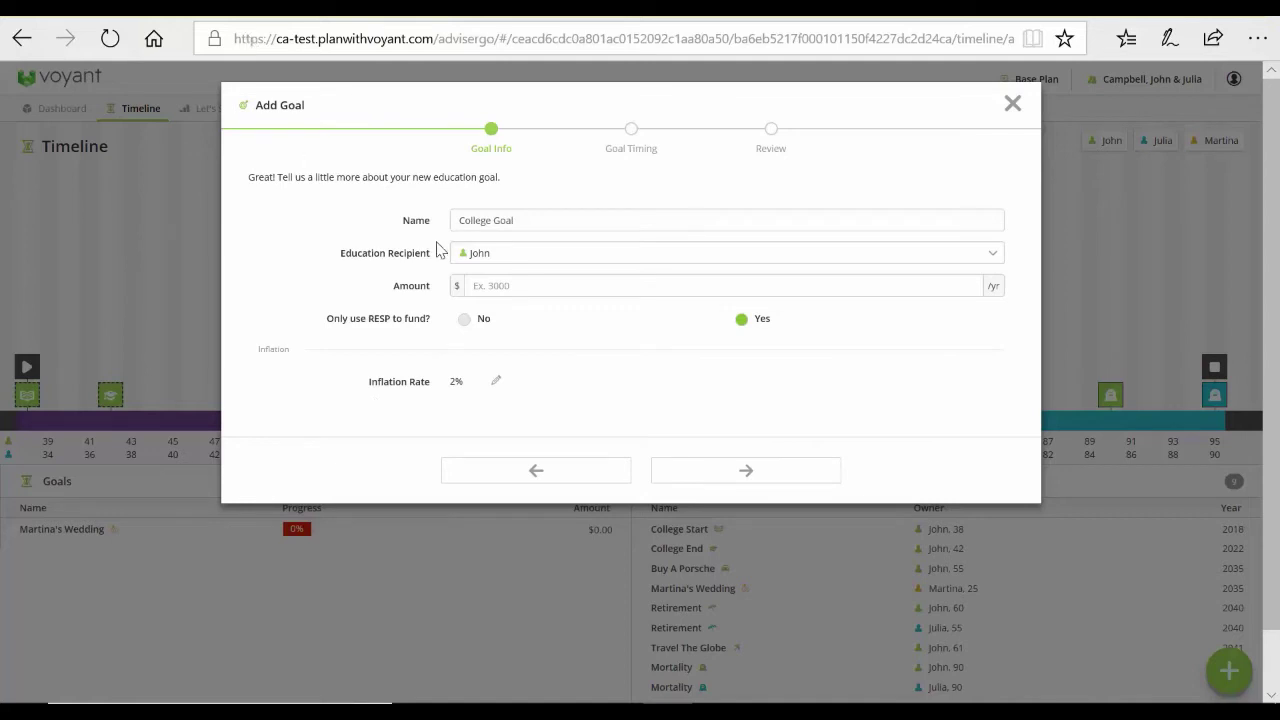
{"action": "left_click", "coordinate": [486, 256]}
{"action": "left_click", "coordinate": [474, 308]}
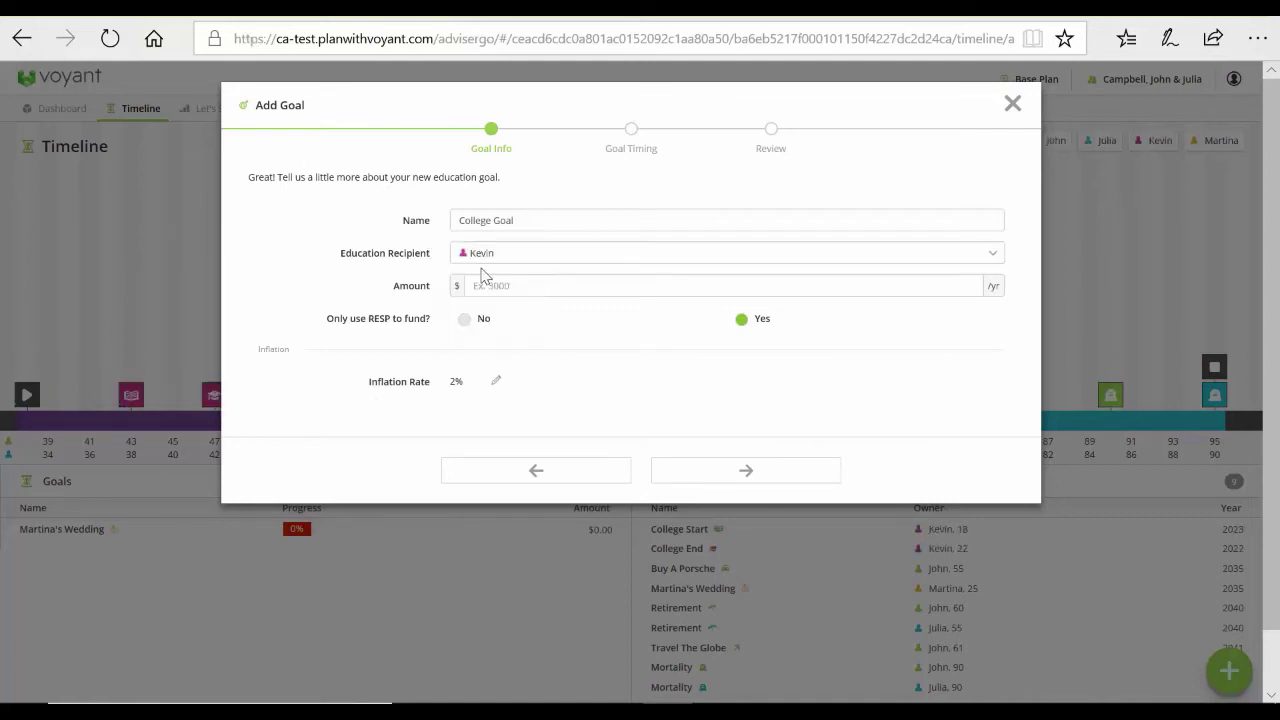
Step: Name the goal as the older child's "Uni Years", set the amount to $25,000 per year, and continue to the goal timing
{"action": "left_click_drag", "start_coordinate": [546, 222], "coordinate": [336, 216]}
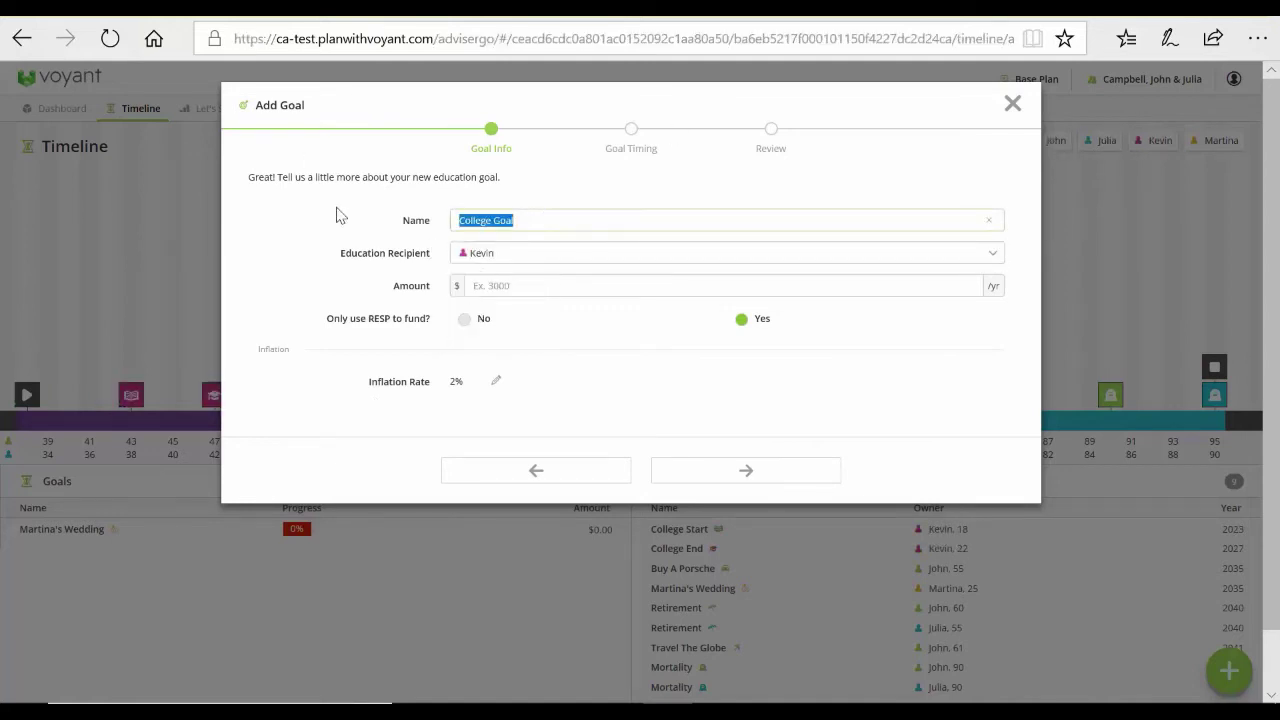
{"action": "type", "text": "Kevin's Uni Years"}
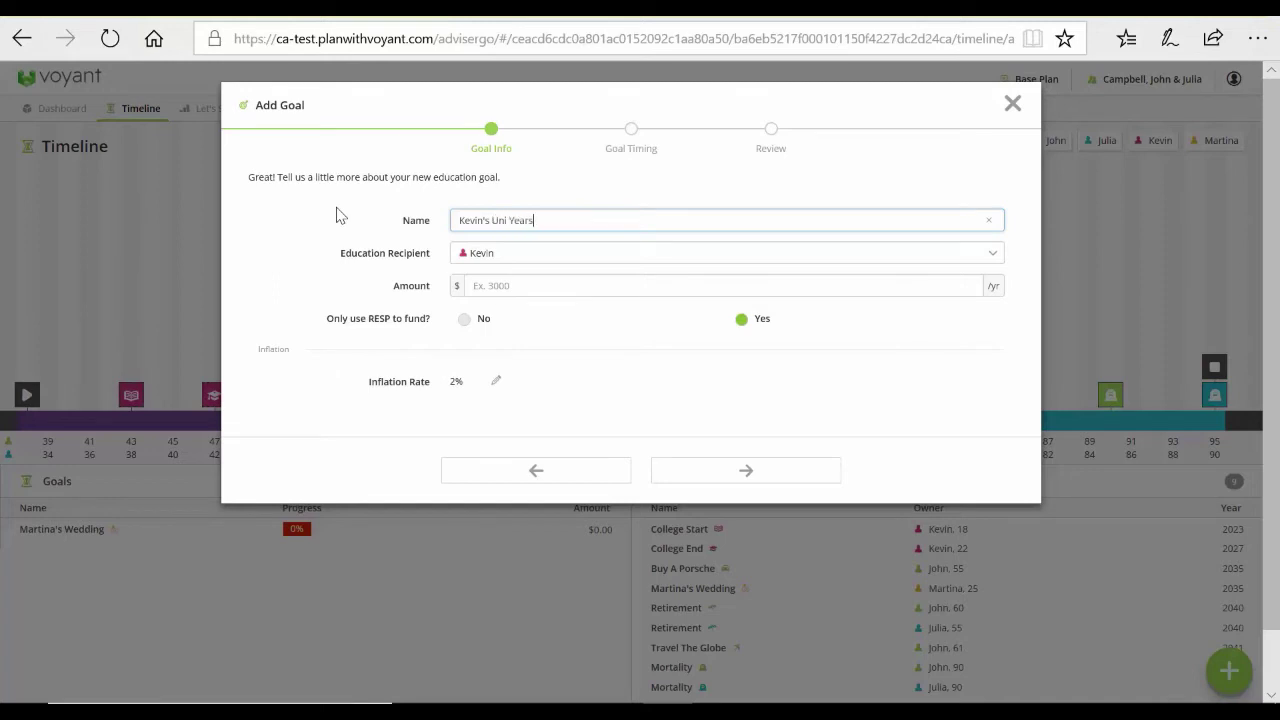
{"action": "left_click", "coordinate": [480, 290]}
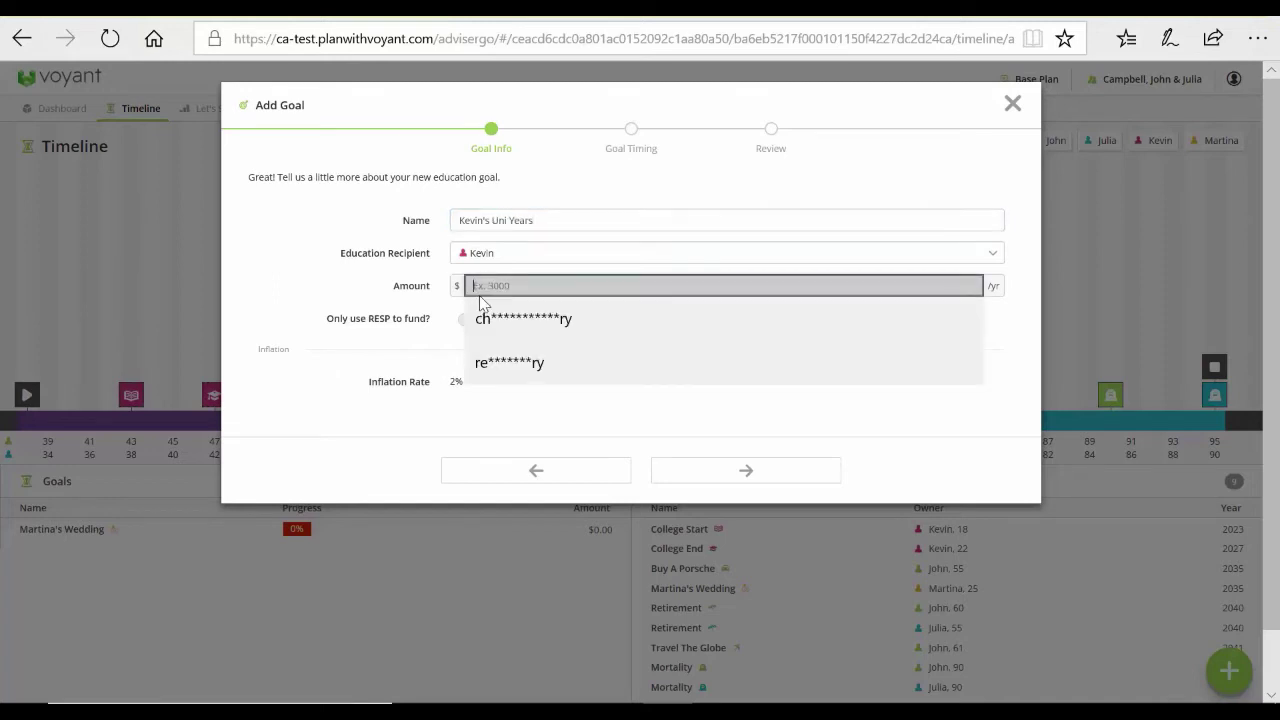
{"action": "type", "text": "250000"}
{"action": "left_click", "coordinate": [781, 468]}
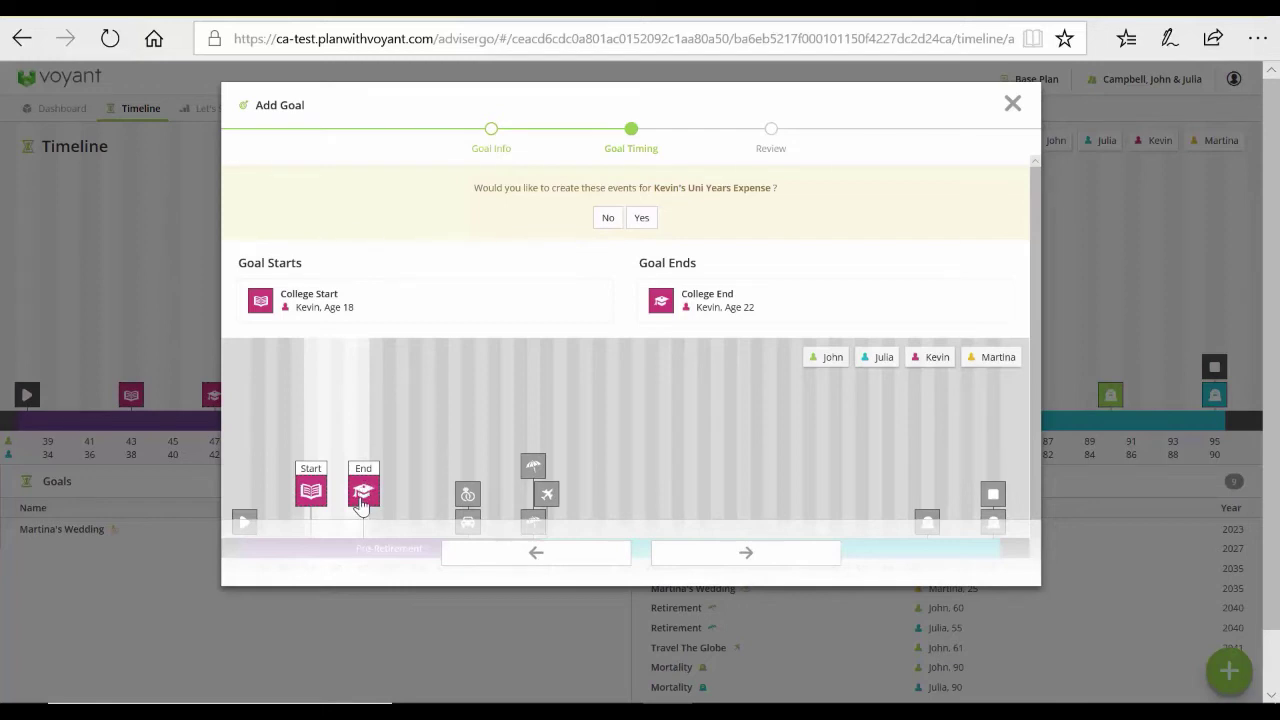
Step: Move the College End event to the older child's age 21 in 2026
{"action": "left_click_drag", "start_coordinate": [362, 507], "coordinate": [347, 484]}
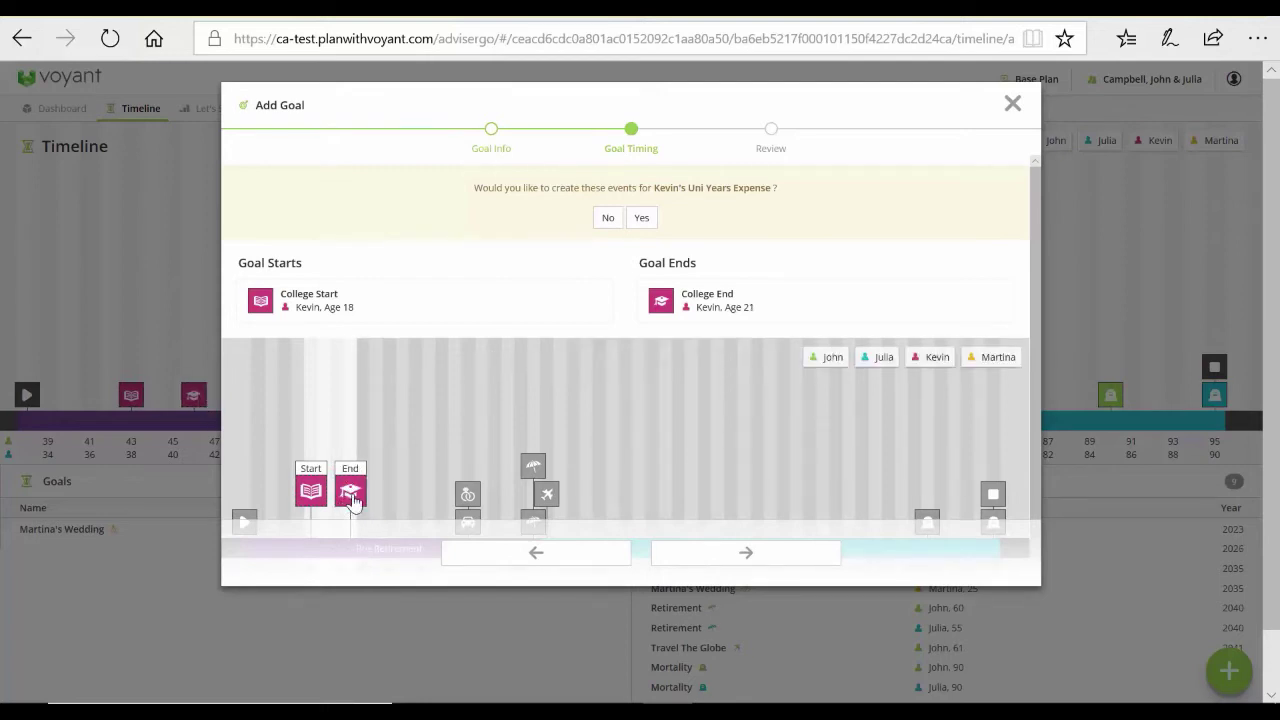
{"action": "left_click_drag", "start_coordinate": [352, 495], "coordinate": [393, 503]}
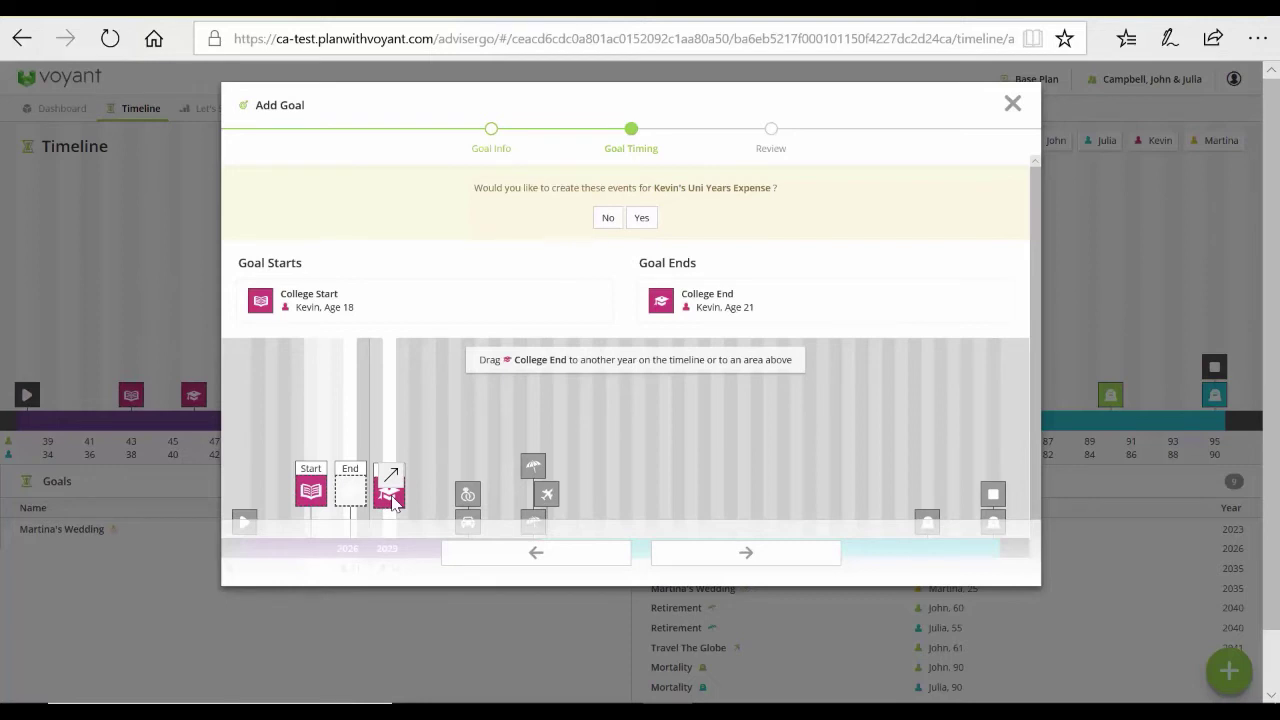
{"action": "left_click_drag", "start_coordinate": [393, 503], "coordinate": [356, 497]}
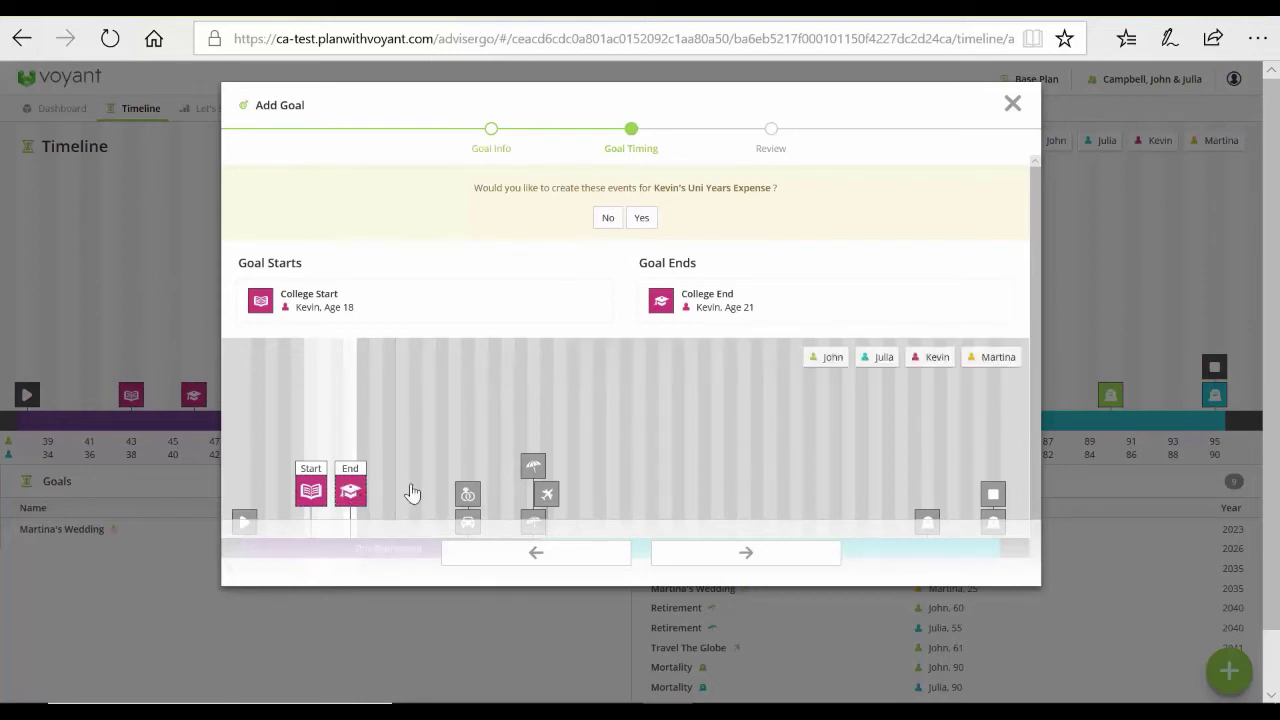
Step: Create the college start and end events for the older child's education goal and save the goal
{"action": "left_click", "coordinate": [641, 219]}
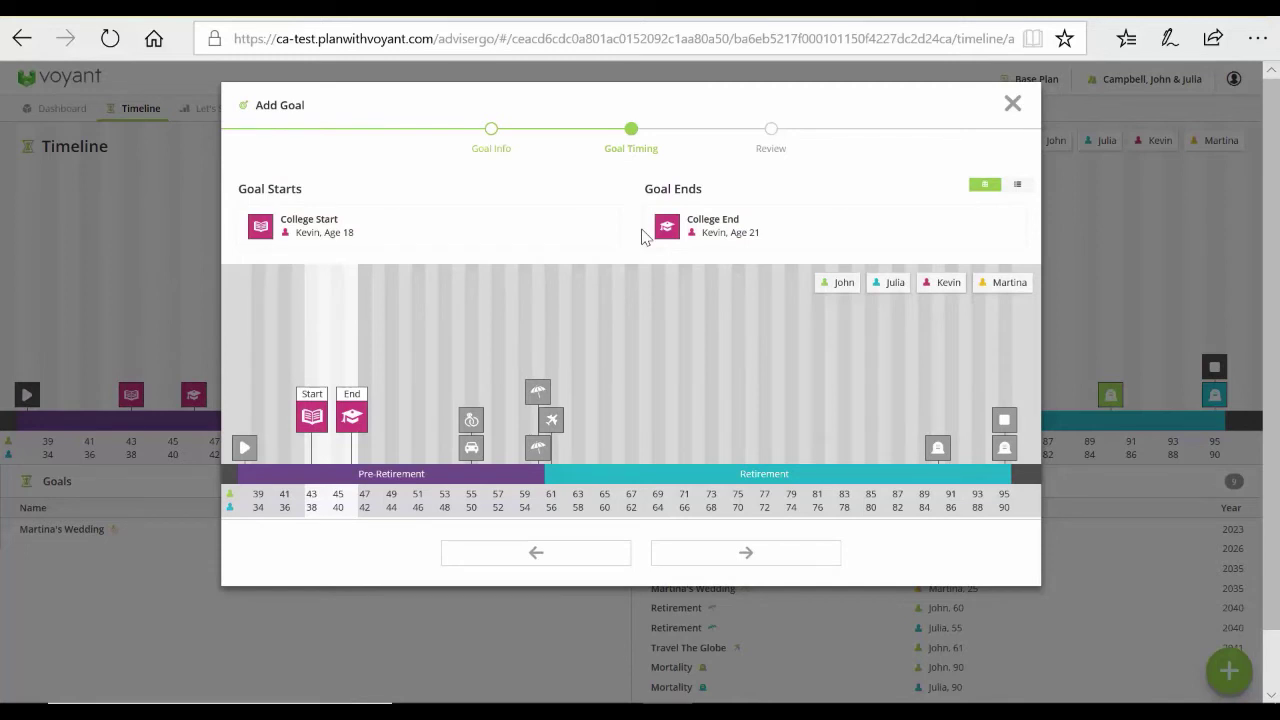
{"action": "left_click", "coordinate": [748, 548]}
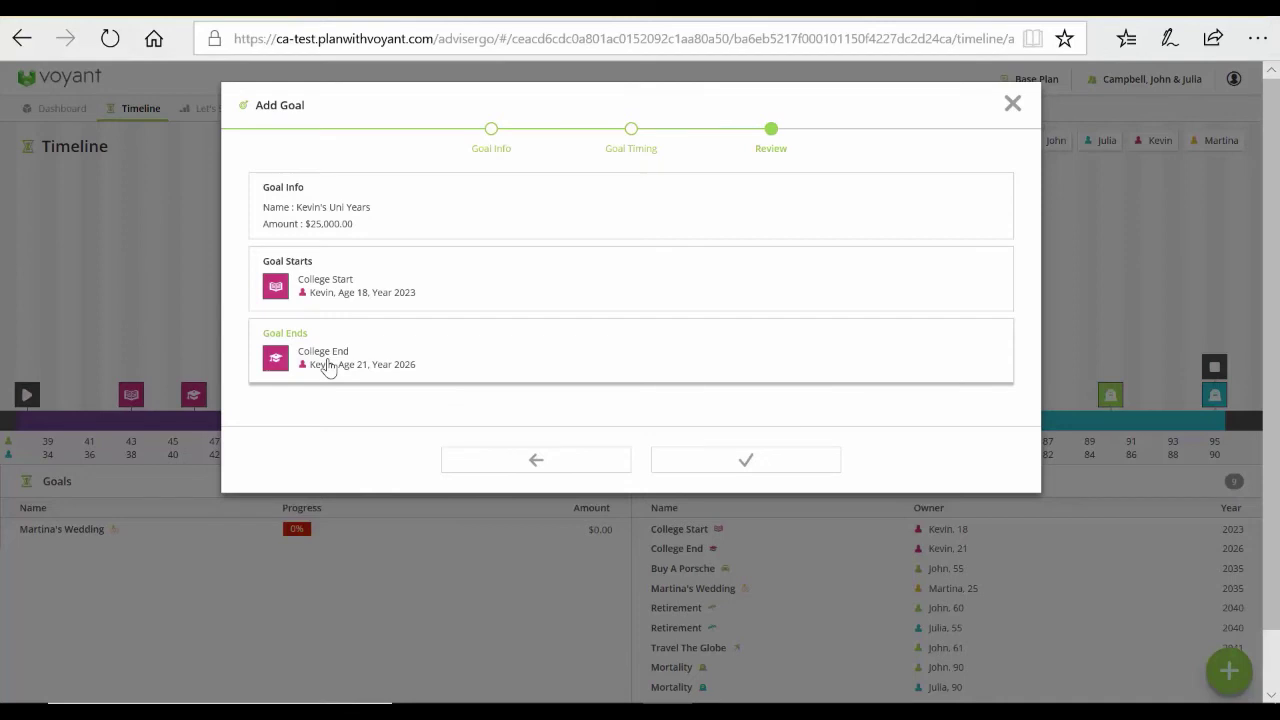
{"action": "left_click", "coordinate": [740, 463]}
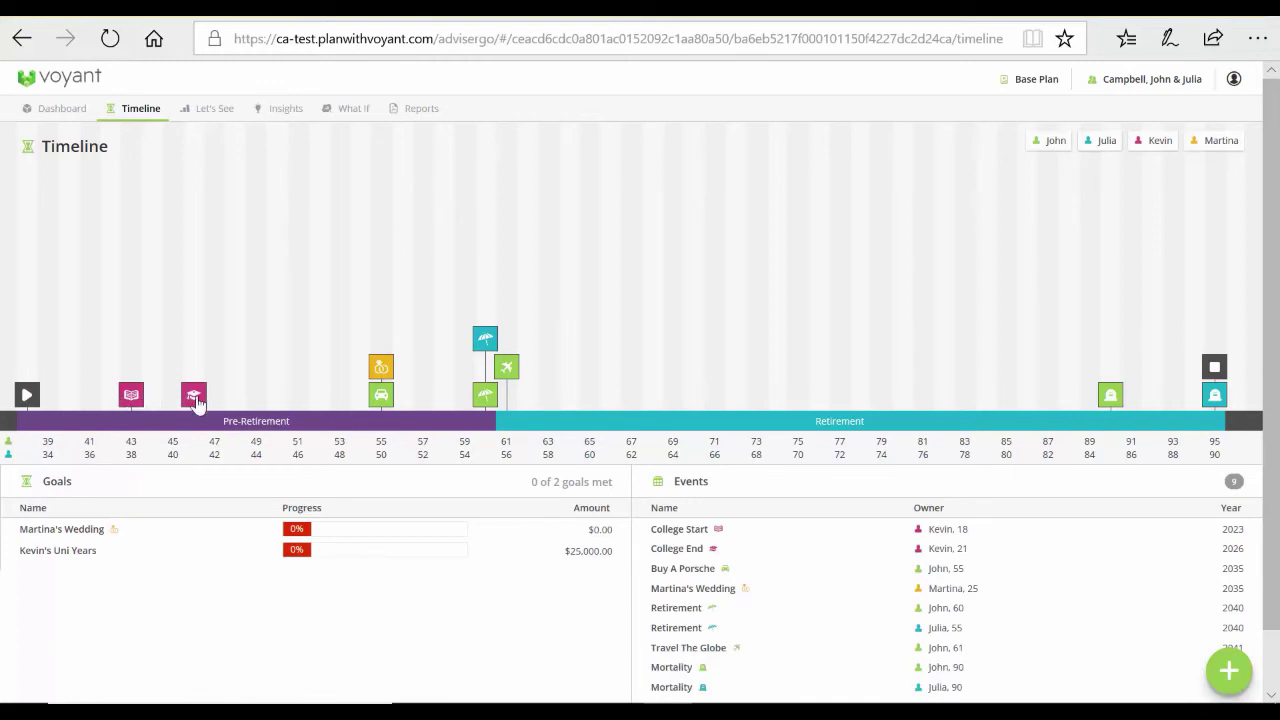
Step: Start another Education Goal with the younger child as the education recipient
{"action": "mouse_move", "coordinate": [87, 560]}
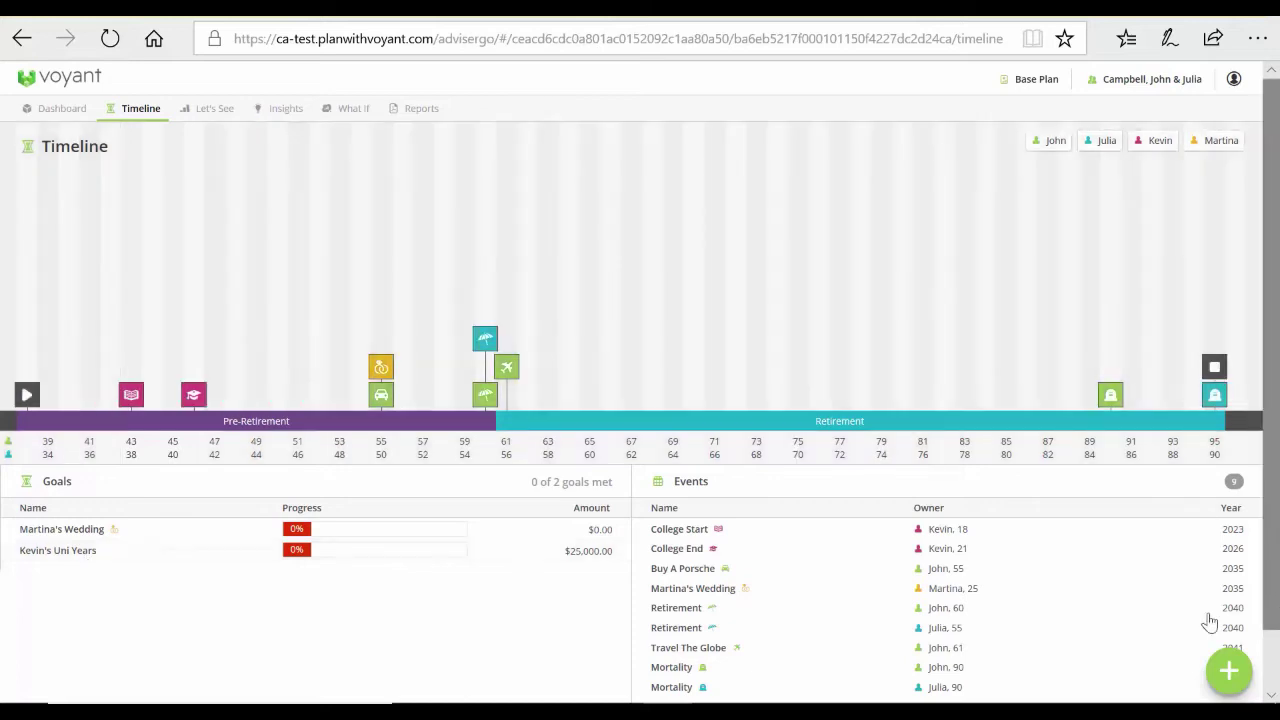
{"action": "left_click", "coordinate": [1215, 690]}
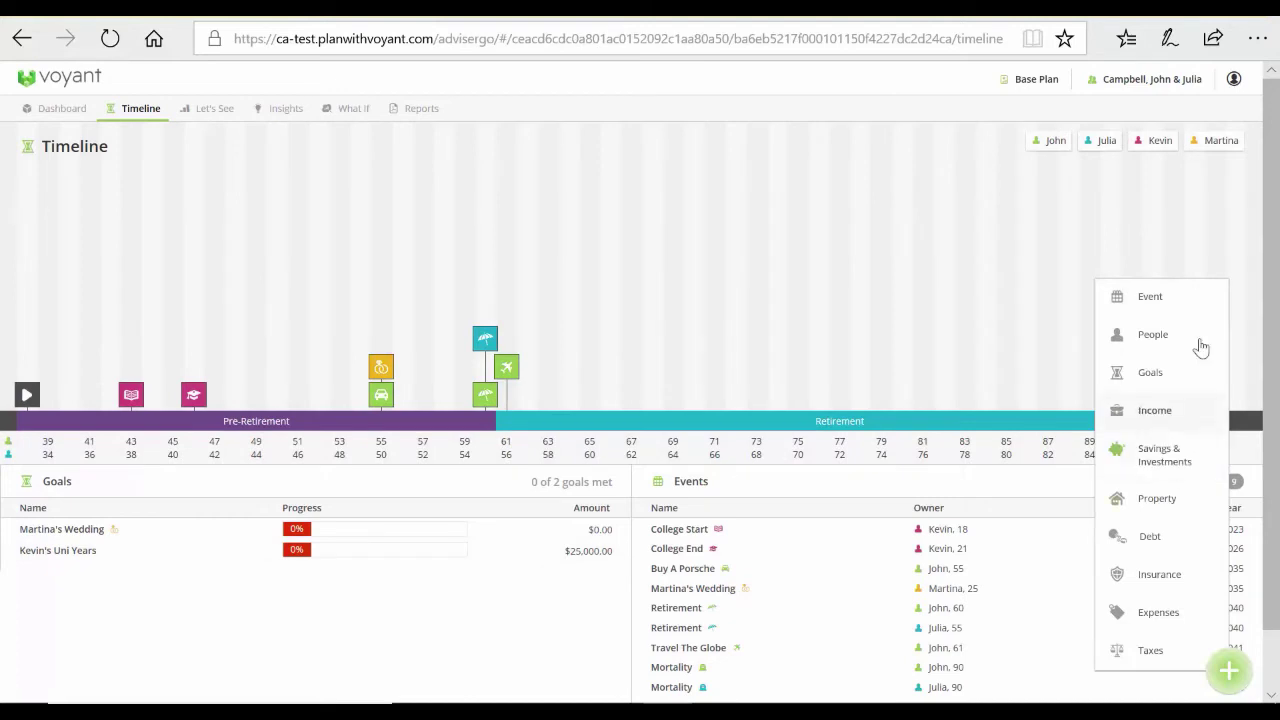
{"action": "left_click", "coordinate": [1150, 372]}
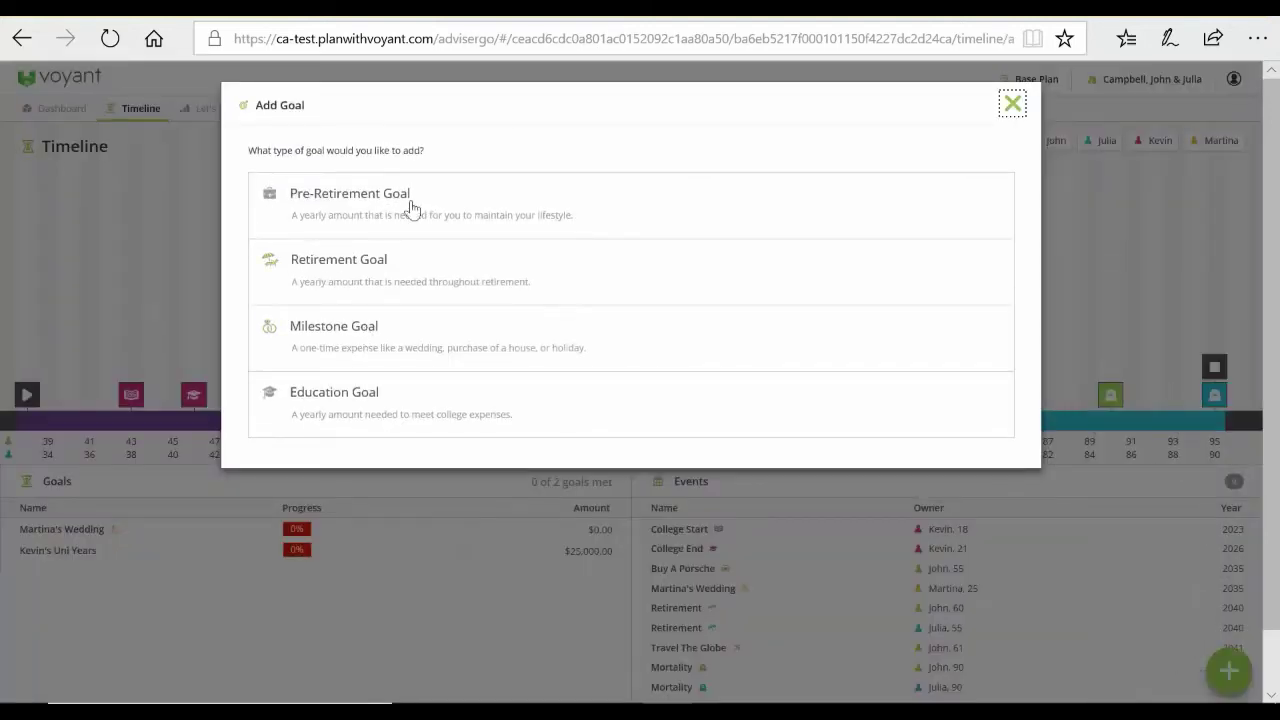
{"action": "left_click", "coordinate": [330, 395]}
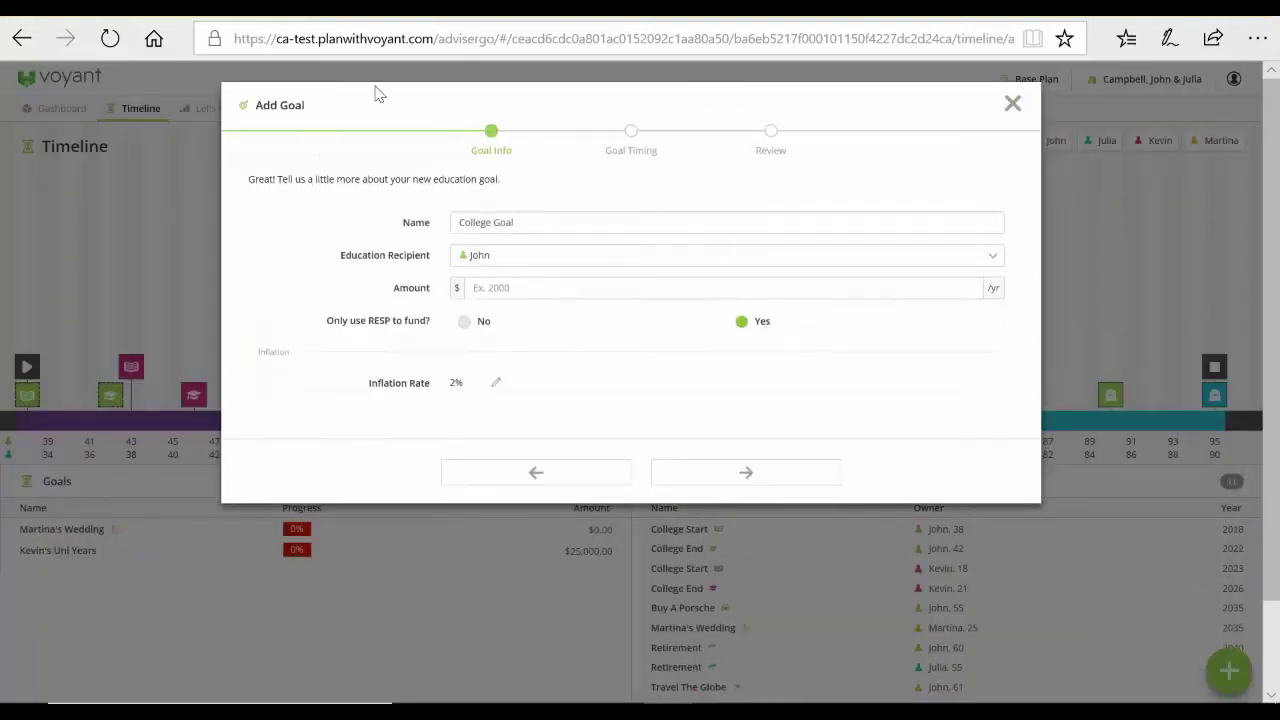
{"action": "left_click", "coordinate": [491, 255]}
{"action": "left_click", "coordinate": [496, 334]}
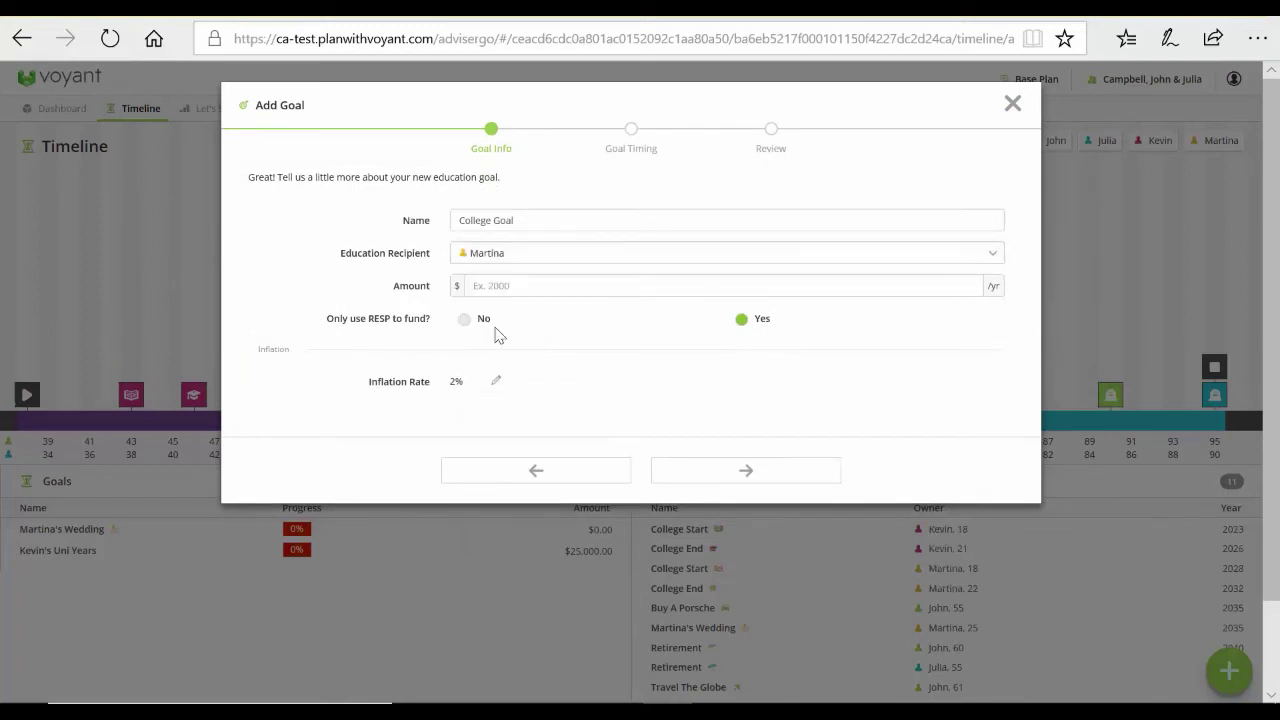
Step: Name the goal as the younger child's "University Years" and set the amount to $25,000 per year
{"action": "left_click_drag", "start_coordinate": [530, 222], "coordinate": [317, 191]}
{"action": "type", "text": "Mar"}
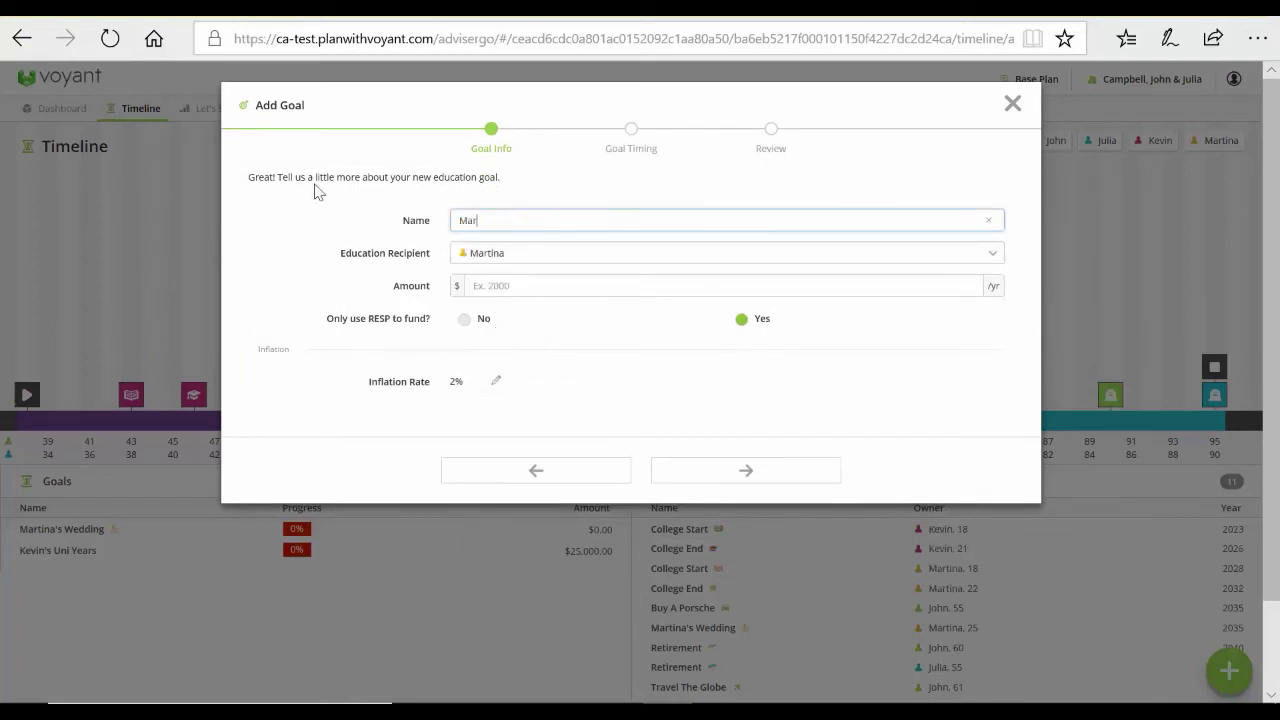
{"action": "type", "text": "tina's University Years"}
{"action": "left_click", "coordinate": [513, 286]}
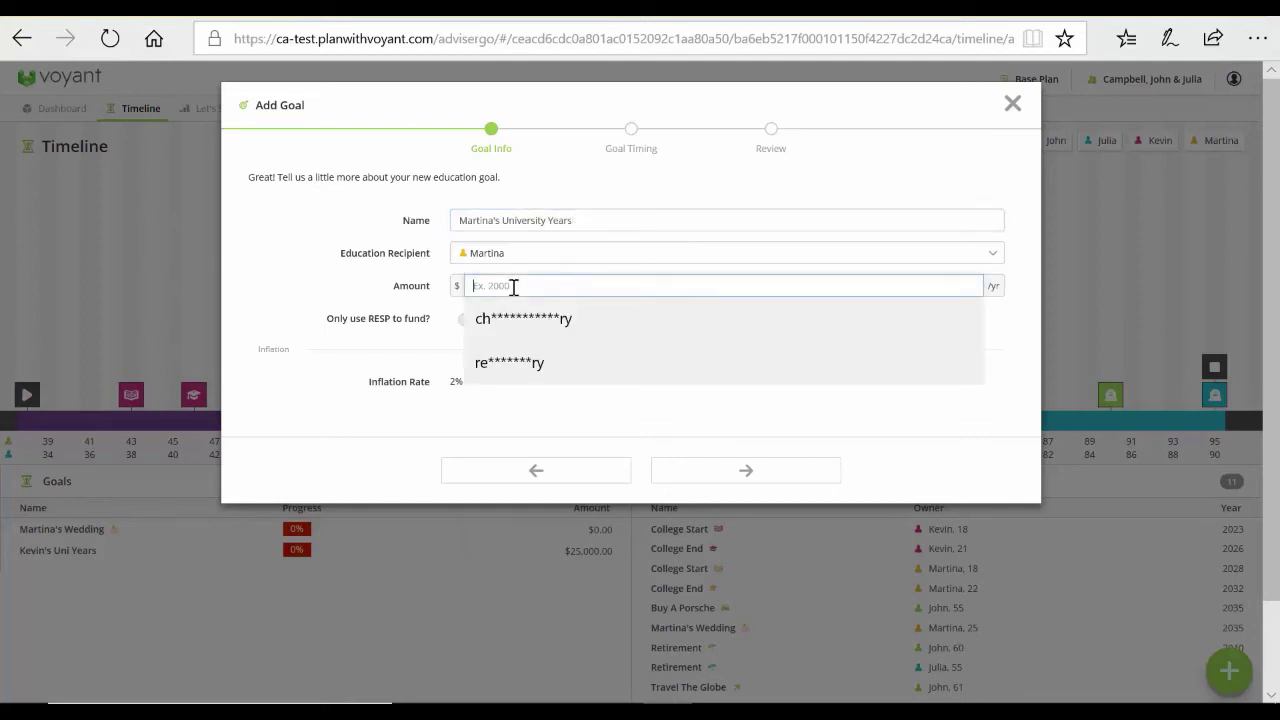
{"action": "type", "text": "250000"}
{"action": "left_click", "coordinate": [260, 268]}
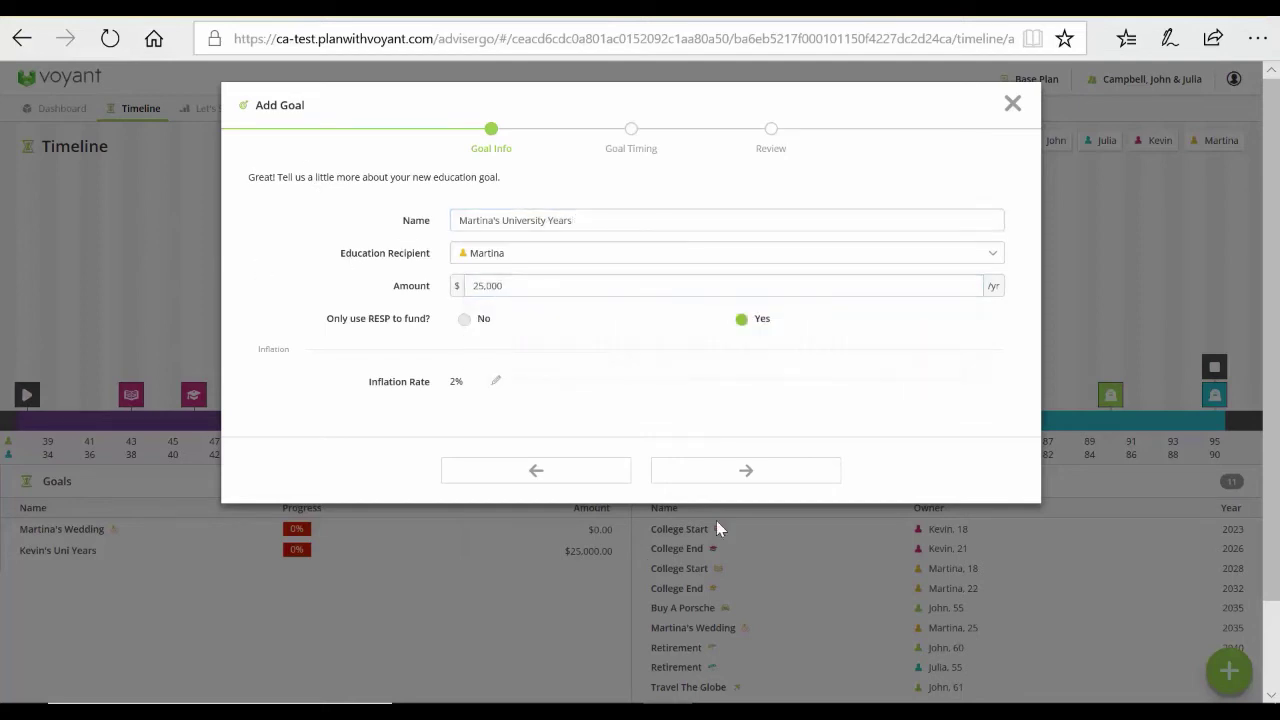
Step: Create the college start and end events at ages 18 and 22 for the younger child's education goal and save the goal
{"action": "left_click", "coordinate": [750, 471]}
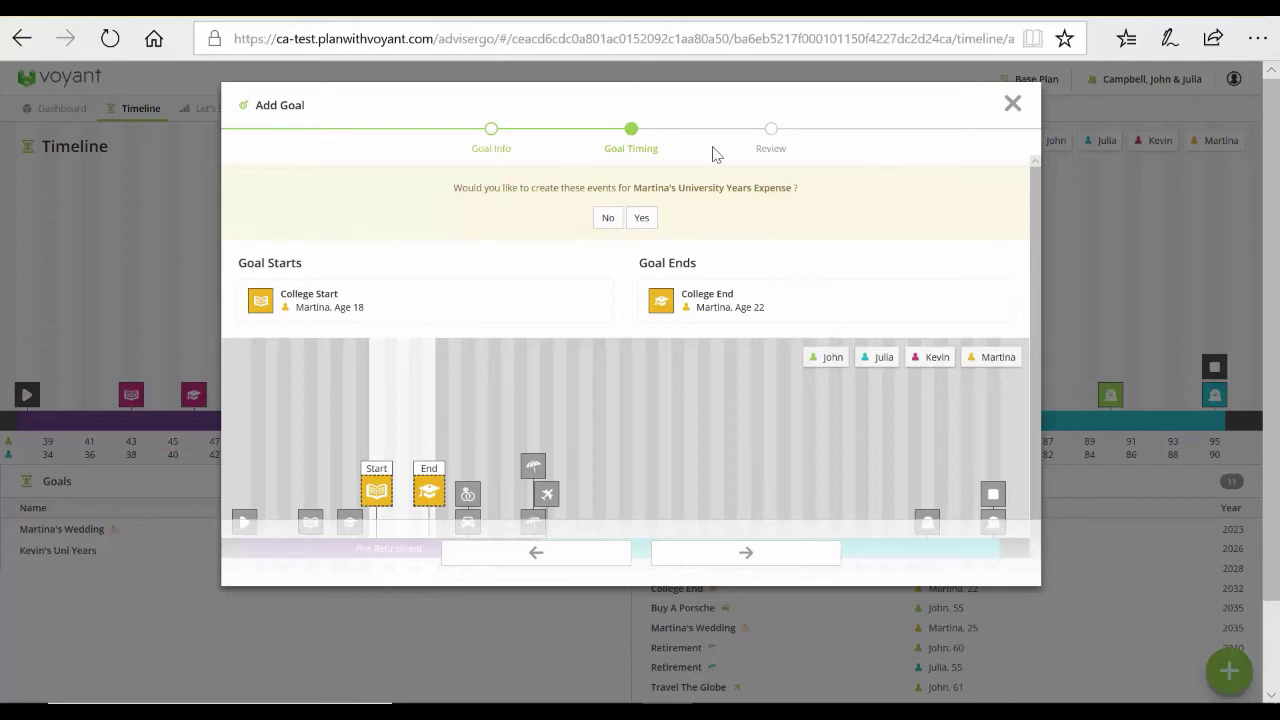
{"action": "left_click", "coordinate": [641, 219]}
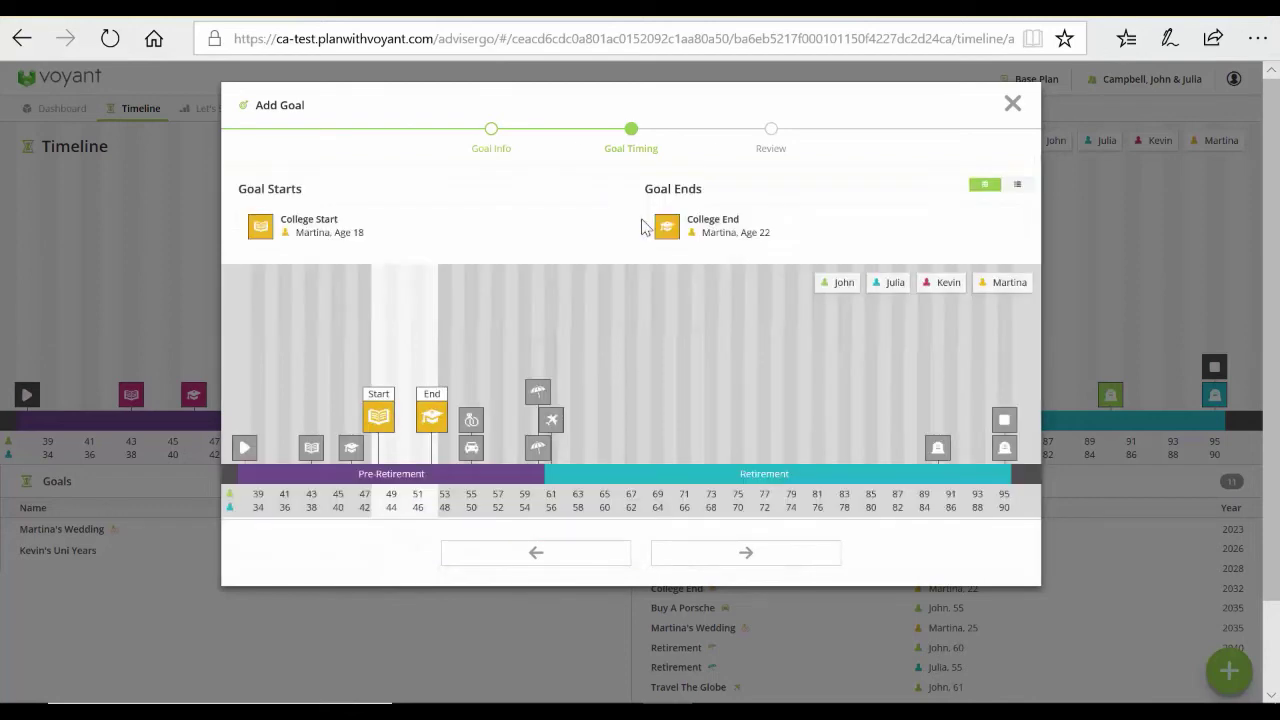
{"action": "left_click", "coordinate": [732, 553]}
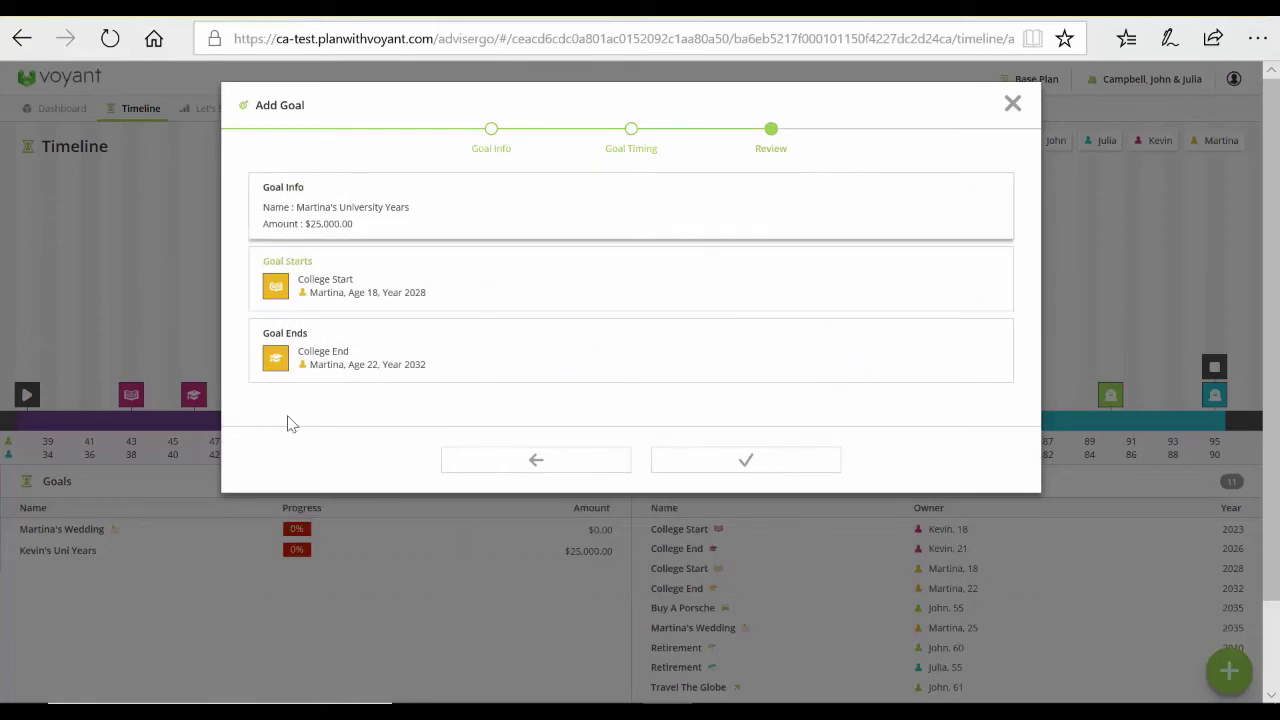
{"action": "left_click", "coordinate": [745, 460]}
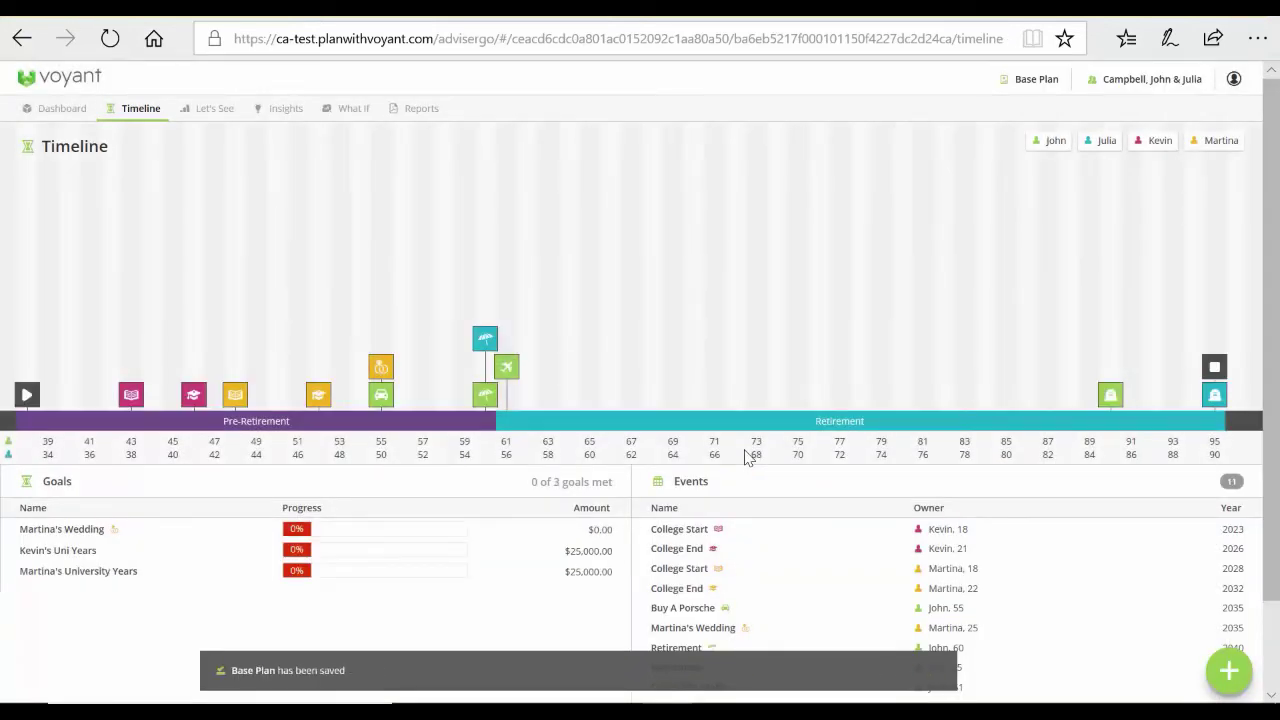
{"action": "mouse_move", "coordinate": [126, 580]}
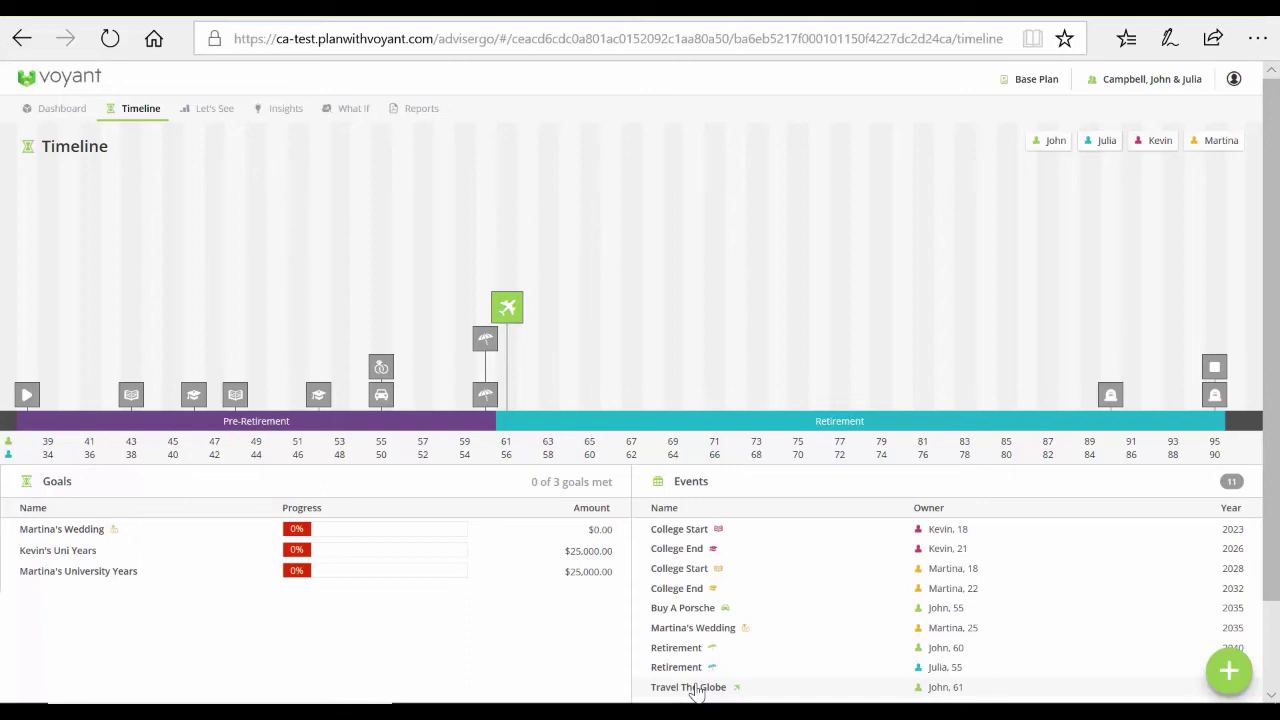
Step: Start a Retirement Goal named "See the World" with Leisure expense priority and a yearly amount of $20,000
{"action": "left_click", "coordinate": [1230, 668]}
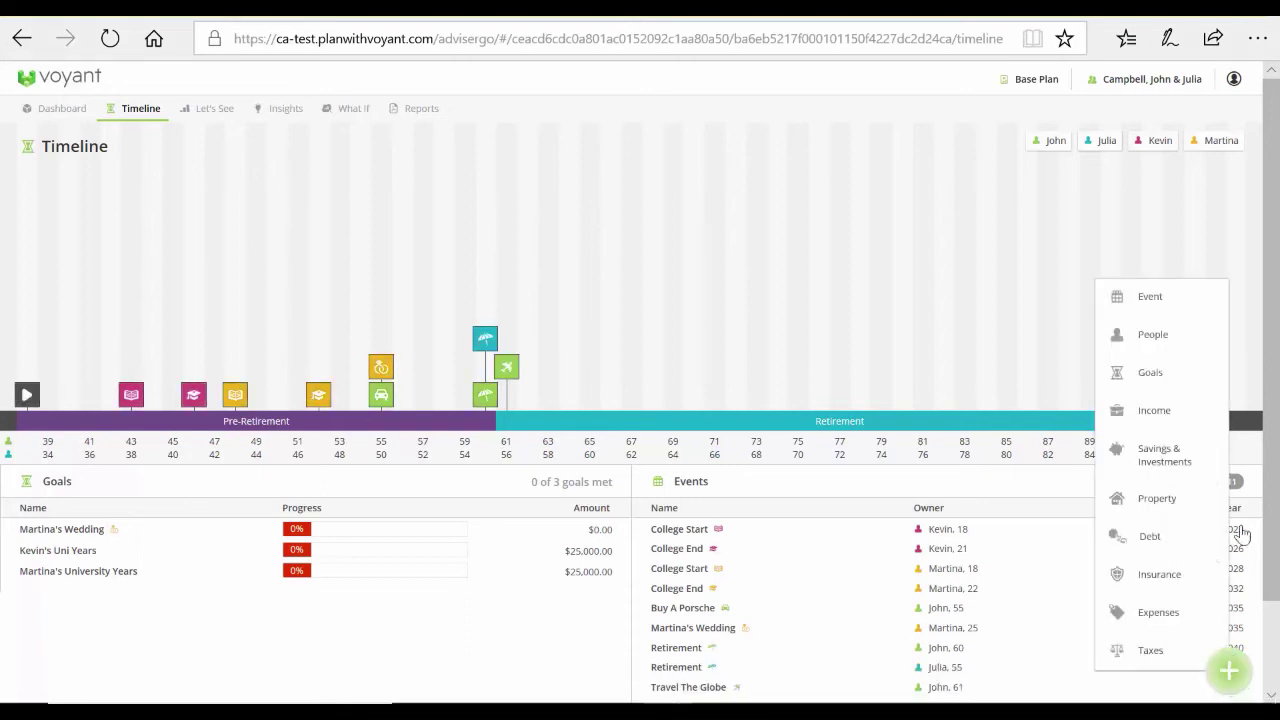
{"action": "left_click", "coordinate": [1151, 373]}
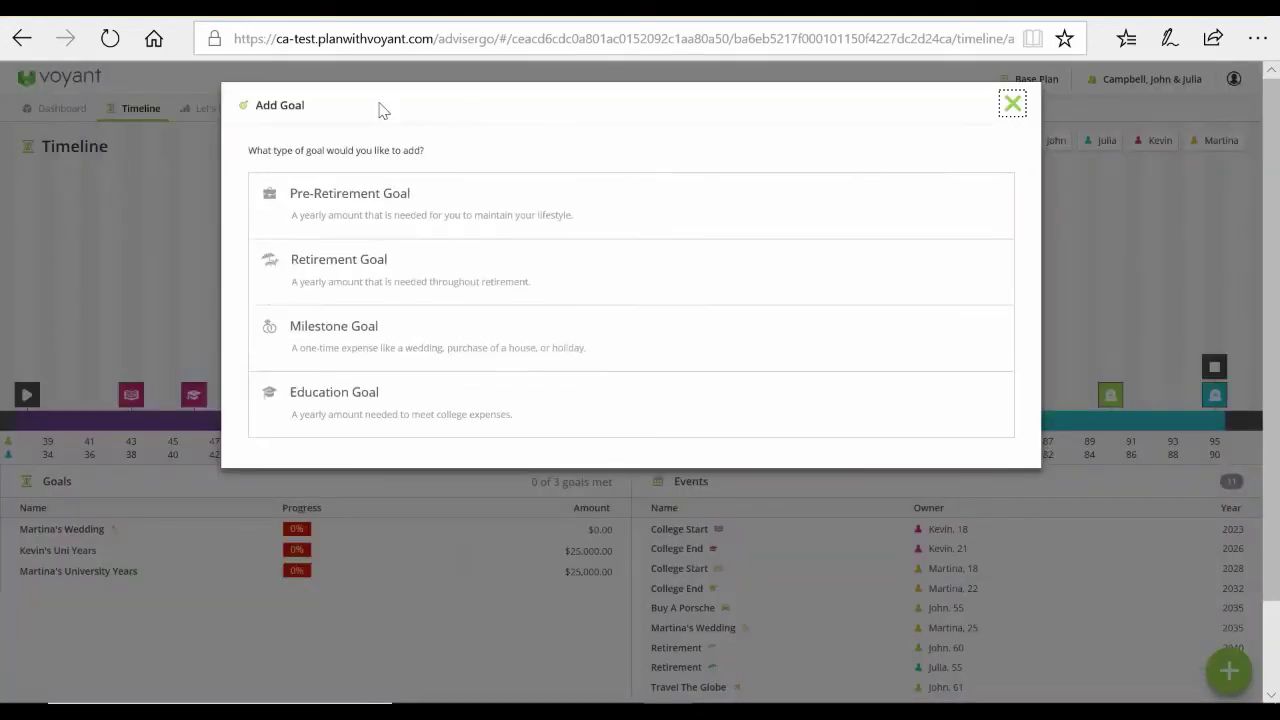
{"action": "left_click", "coordinate": [331, 260]}
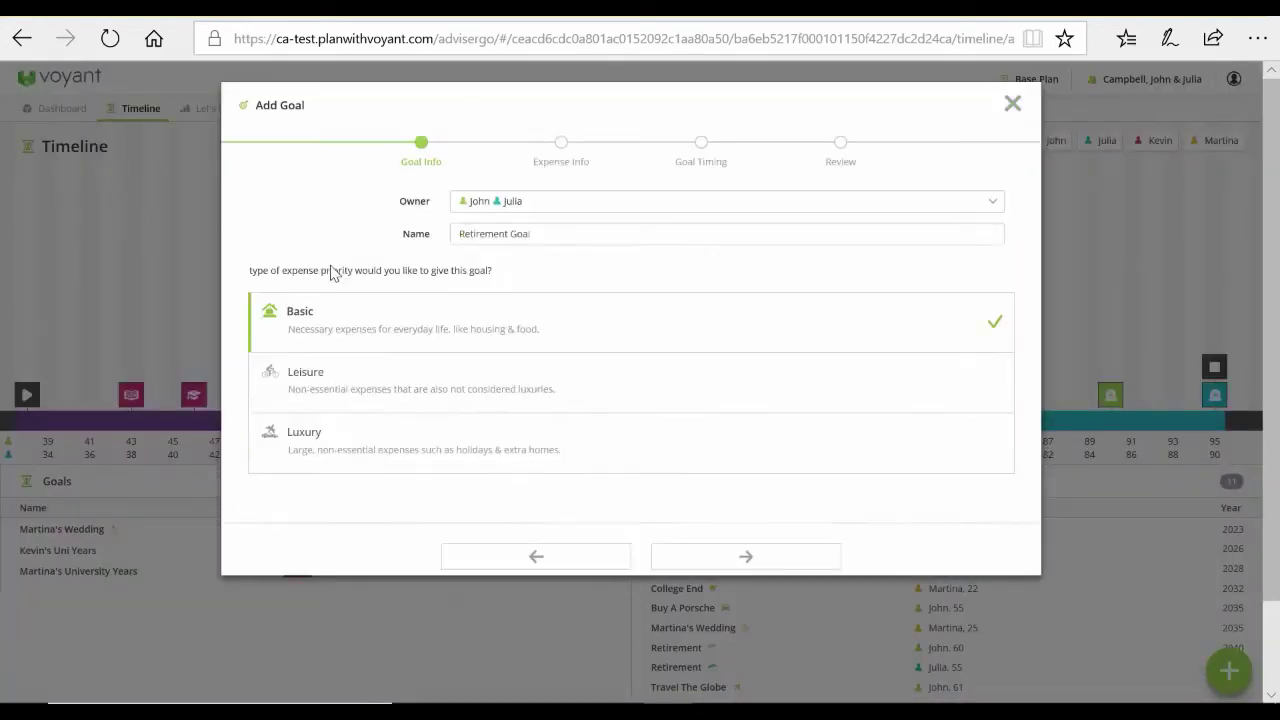
{"action": "triple_click", "coordinate": [531, 220]}
{"action": "type", "text": "See the World"}
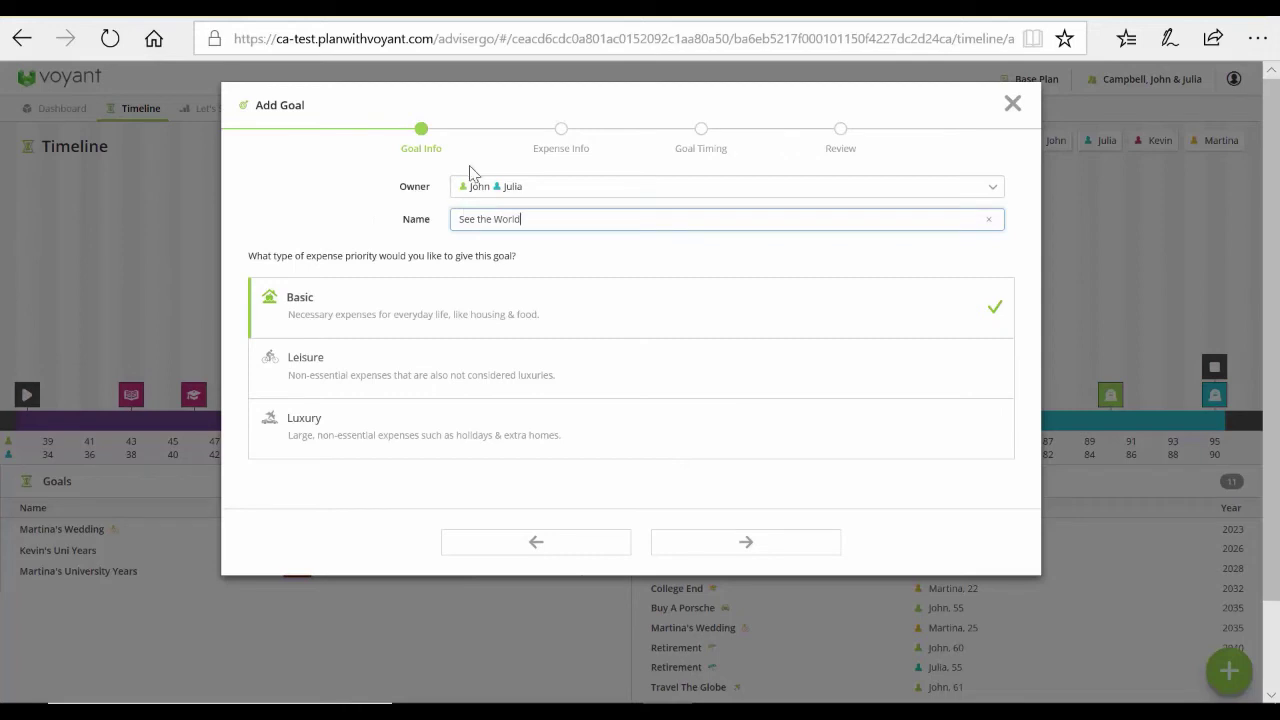
{"action": "left_click", "coordinate": [309, 370]}
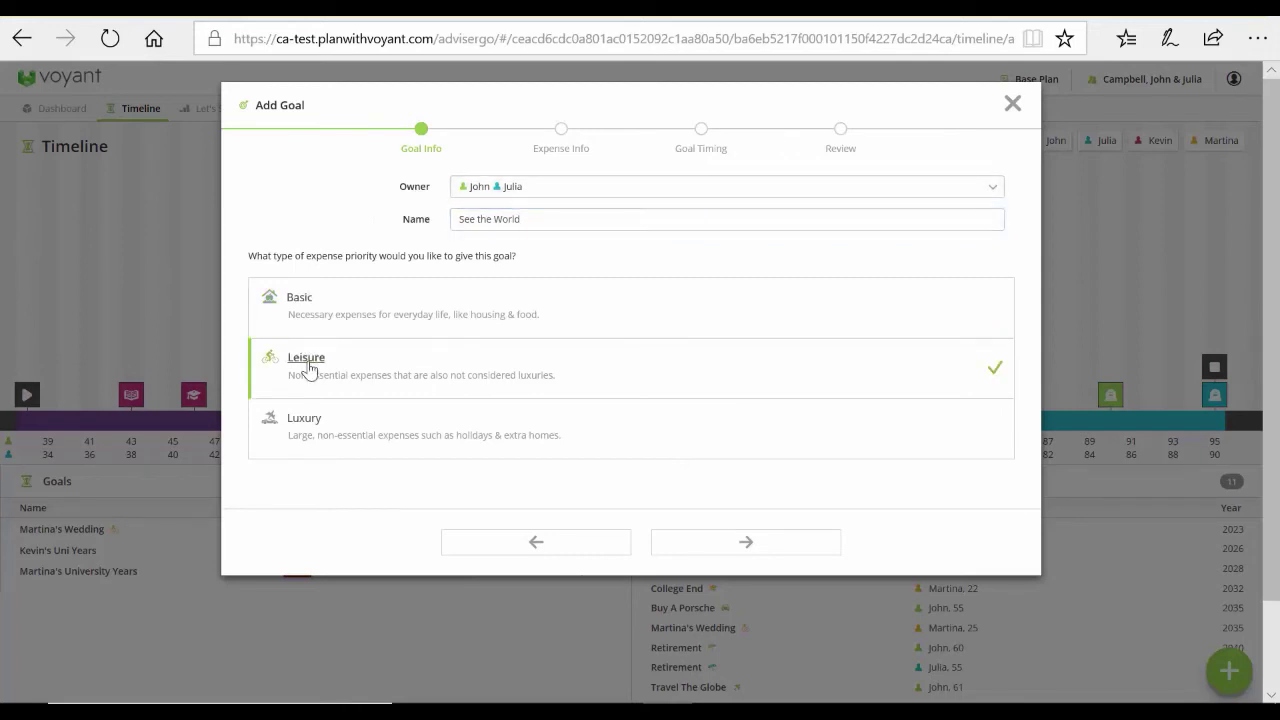
{"action": "left_click", "coordinate": [754, 541]}
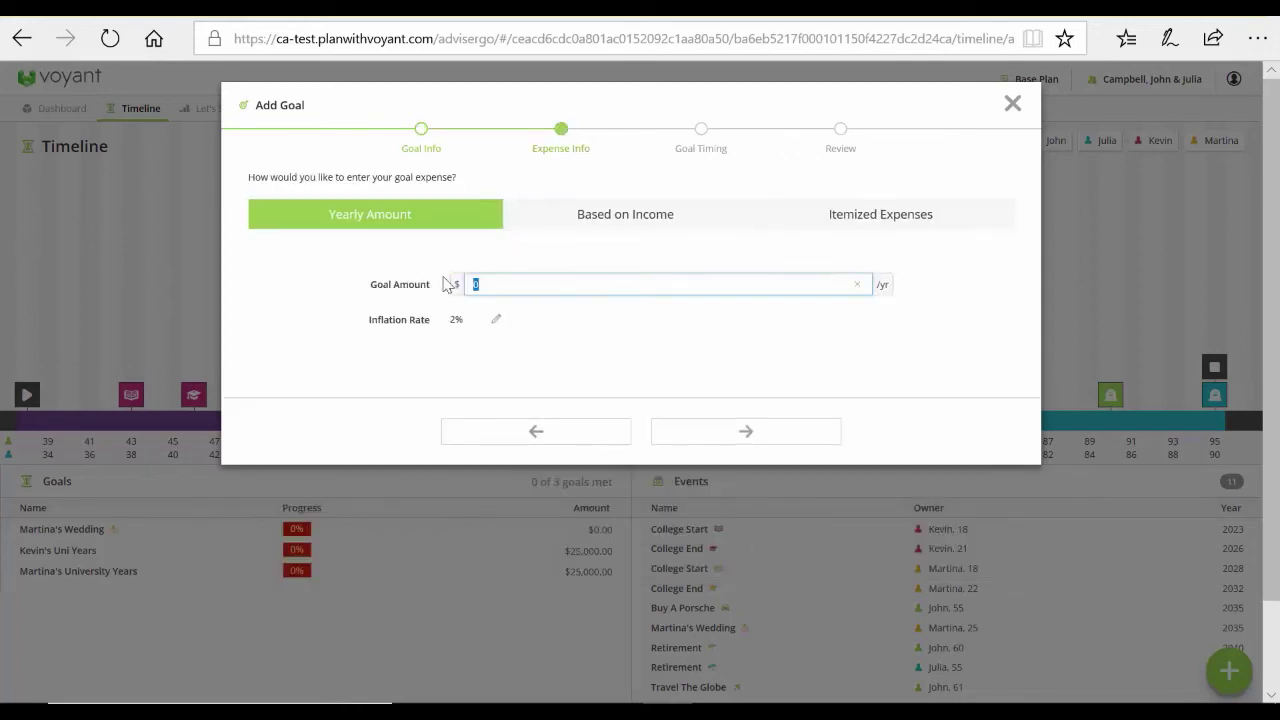
{"action": "type", "text": "20,000"}
{"action": "left_click", "coordinate": [741, 441]}
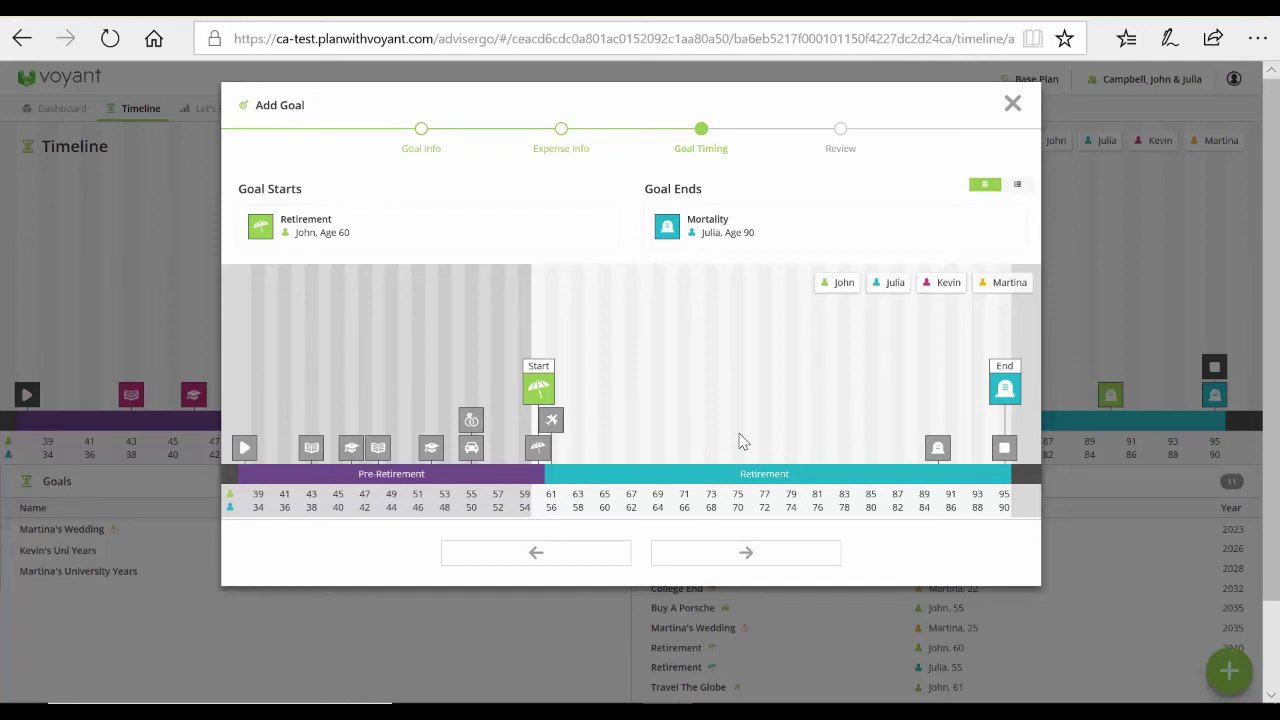
Step: Make the Travel the Globe event the start of the See the World goal
{"action": "left_click", "coordinate": [552, 423]}
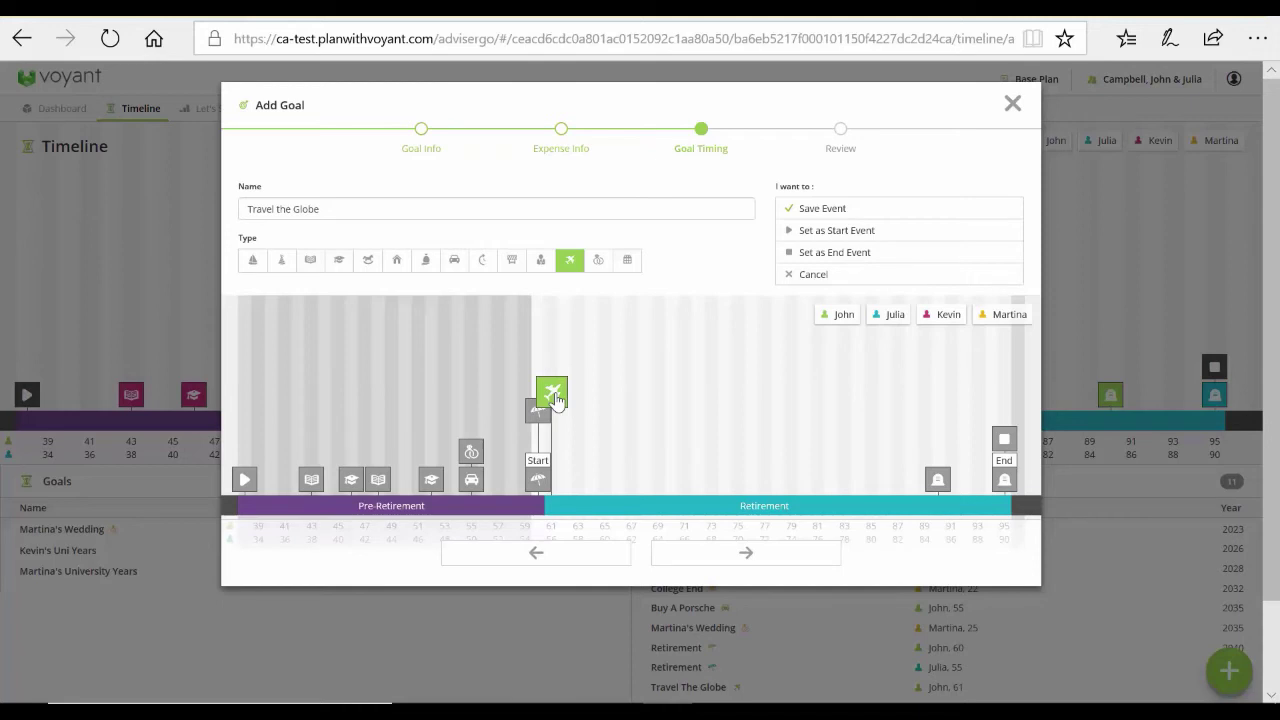
{"action": "left_click", "coordinate": [538, 418]}
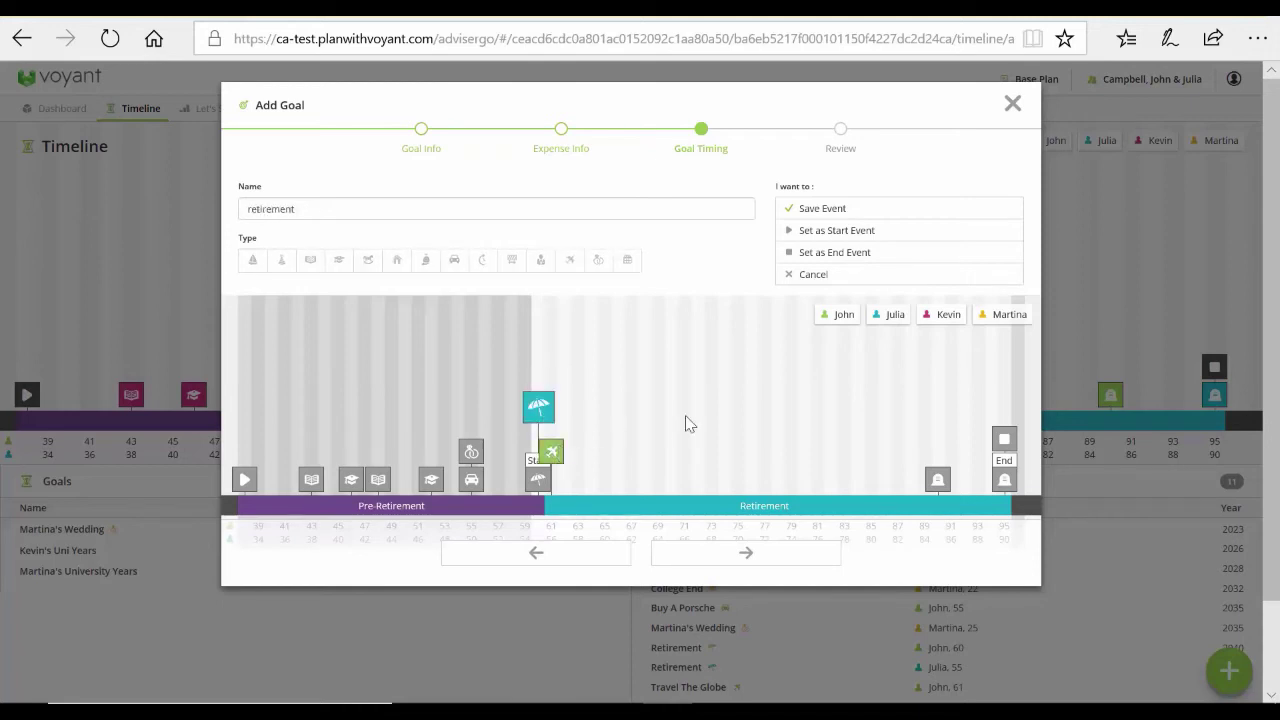
{"action": "left_click_drag", "start_coordinate": [551, 452], "coordinate": [366, 222]}
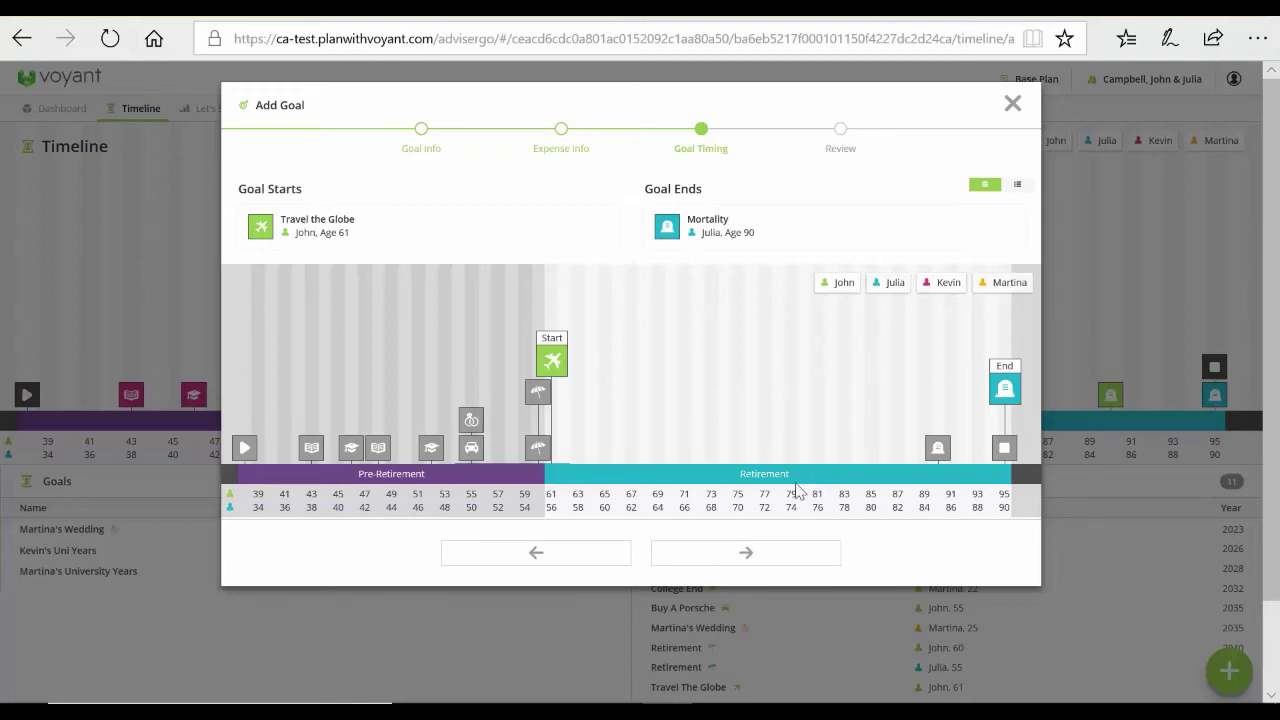
Step: Add a travel-type event named "End world travel" at the husband's age 80 and make it the goal's end event
{"action": "left_click", "coordinate": [808, 426]}
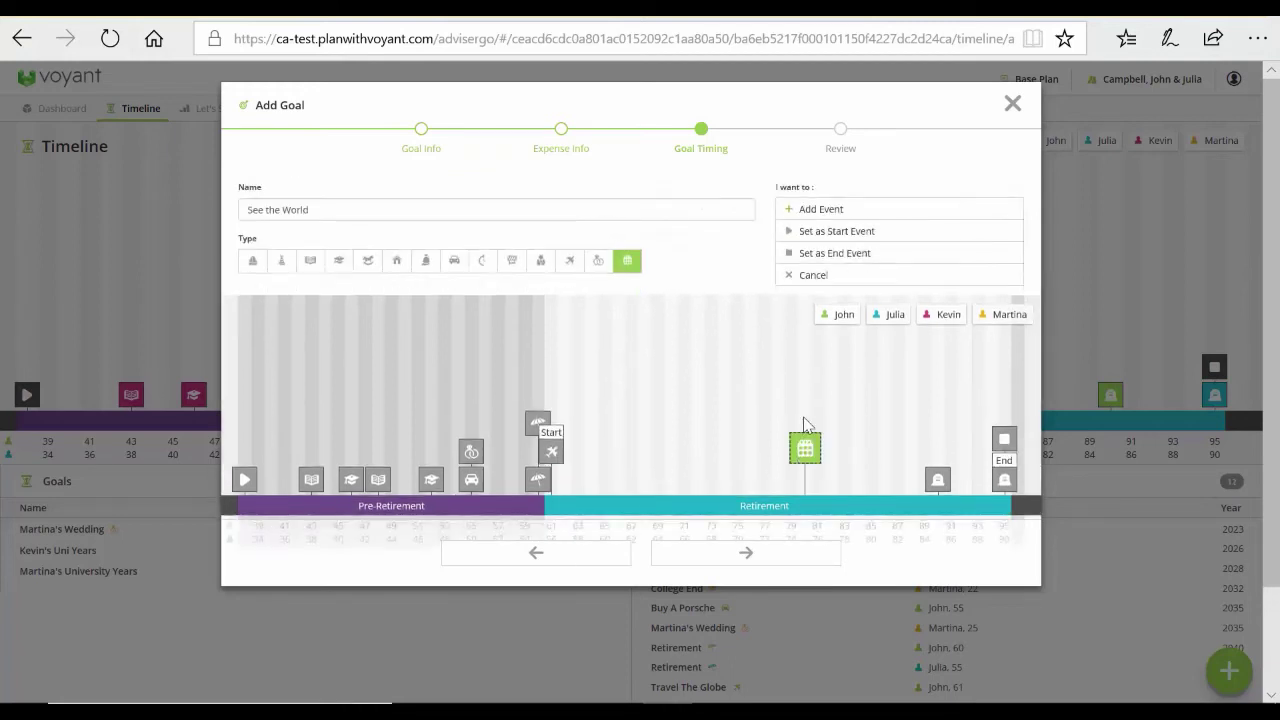
{"action": "left_click", "coordinate": [571, 263]}
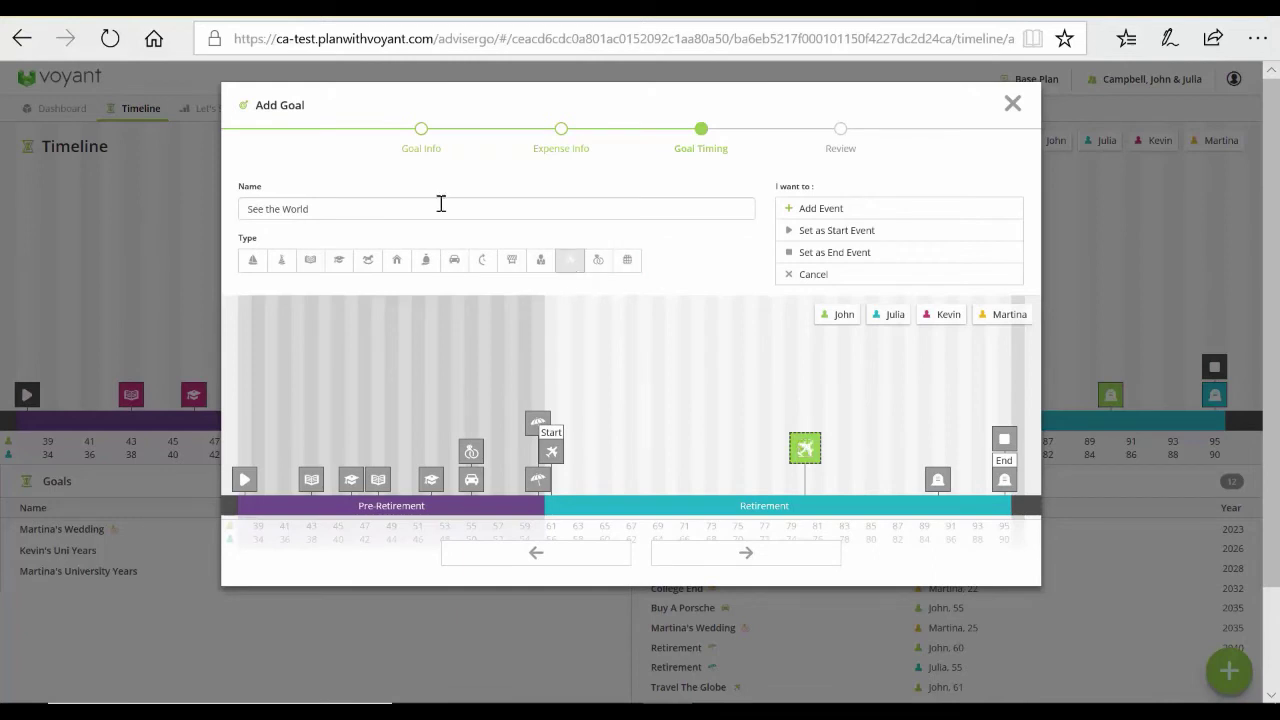
{"action": "triple_click", "coordinate": [386, 202]}
{"action": "type", "text": "End "}
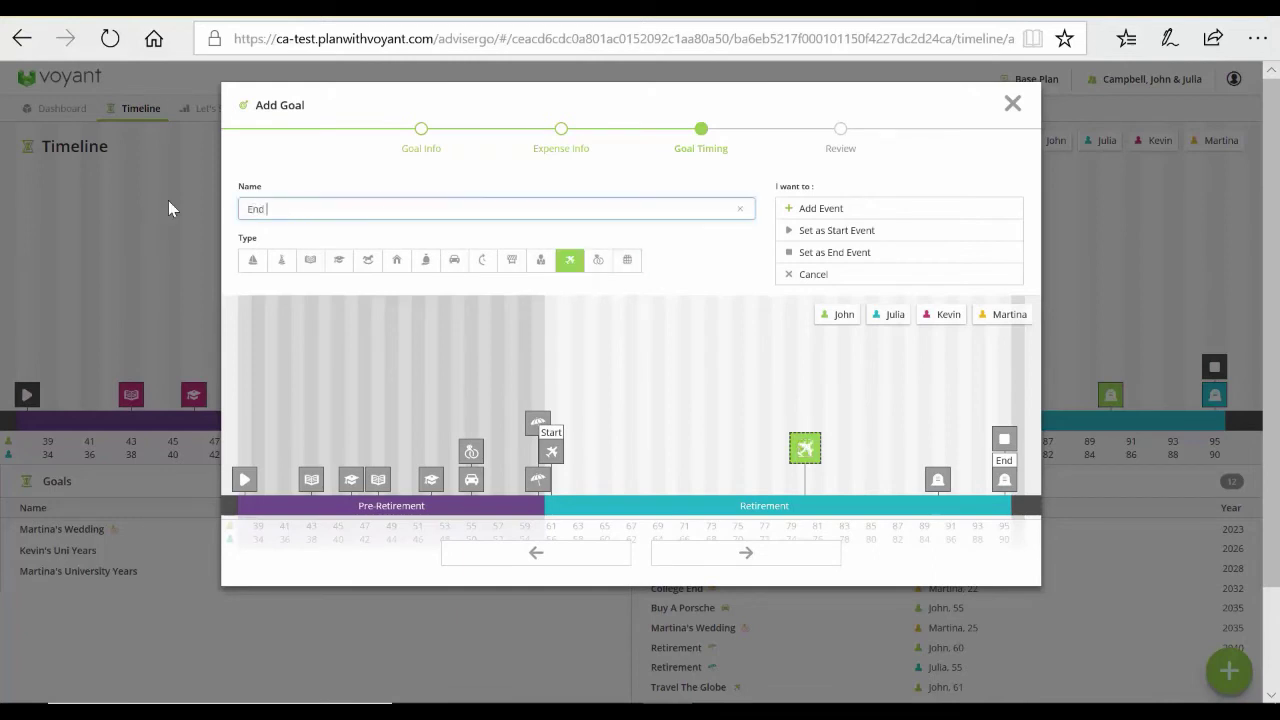
{"action": "type", "text": "world travel"}
{"action": "left_click", "coordinate": [812, 258]}
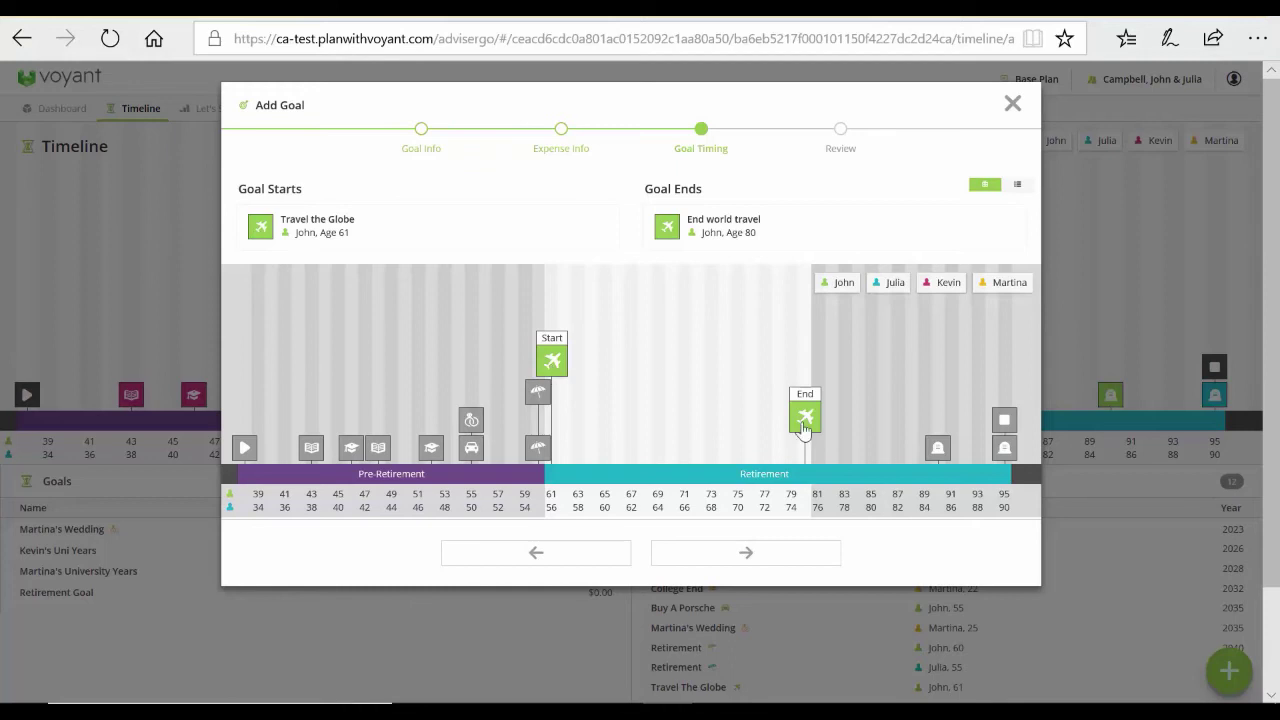
Step: Move the End world travel event to the husband's age 75 and save the See the World goal
{"action": "left_click_drag", "start_coordinate": [803, 425], "coordinate": [730, 424]}
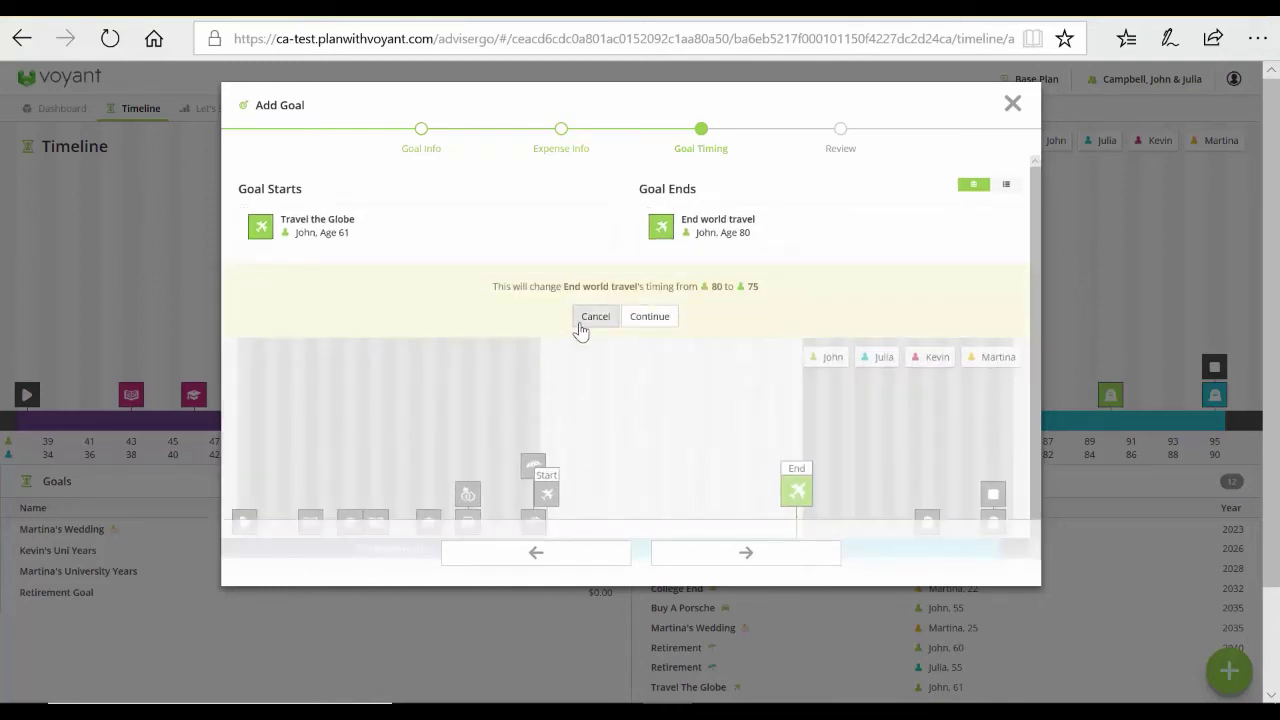
{"action": "left_click", "coordinate": [650, 317]}
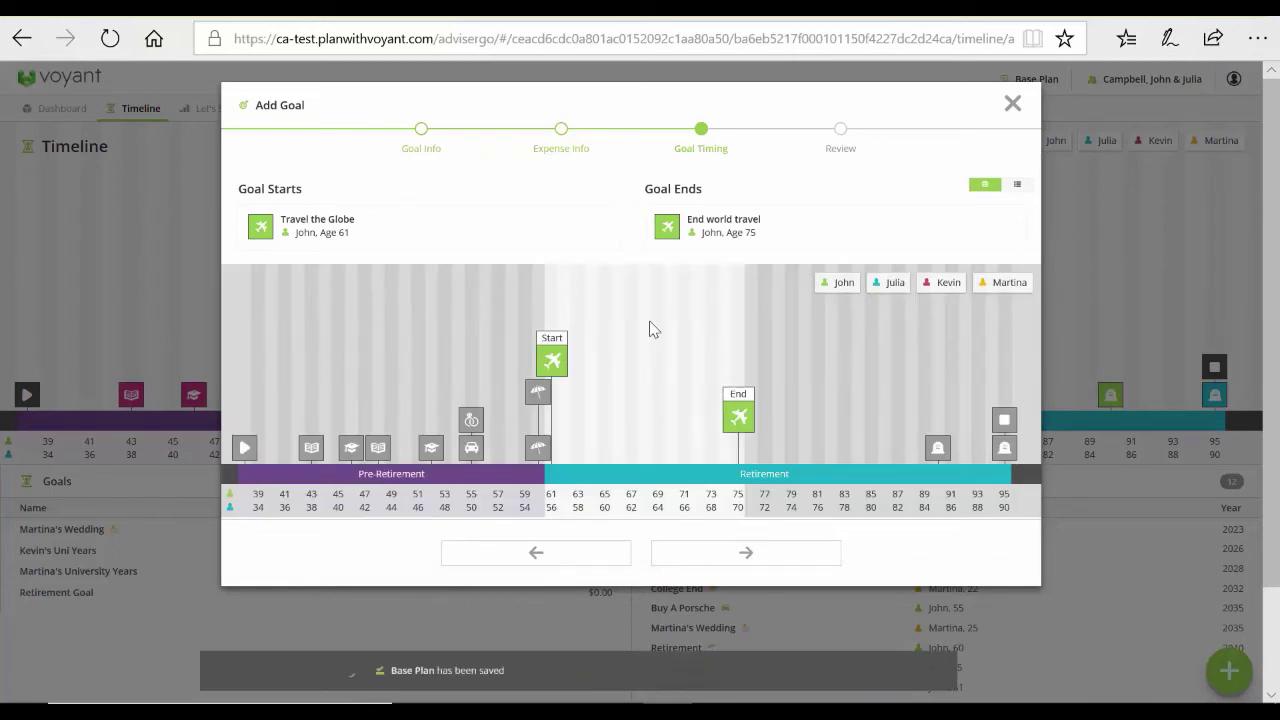
{"action": "left_click", "coordinate": [750, 562]}
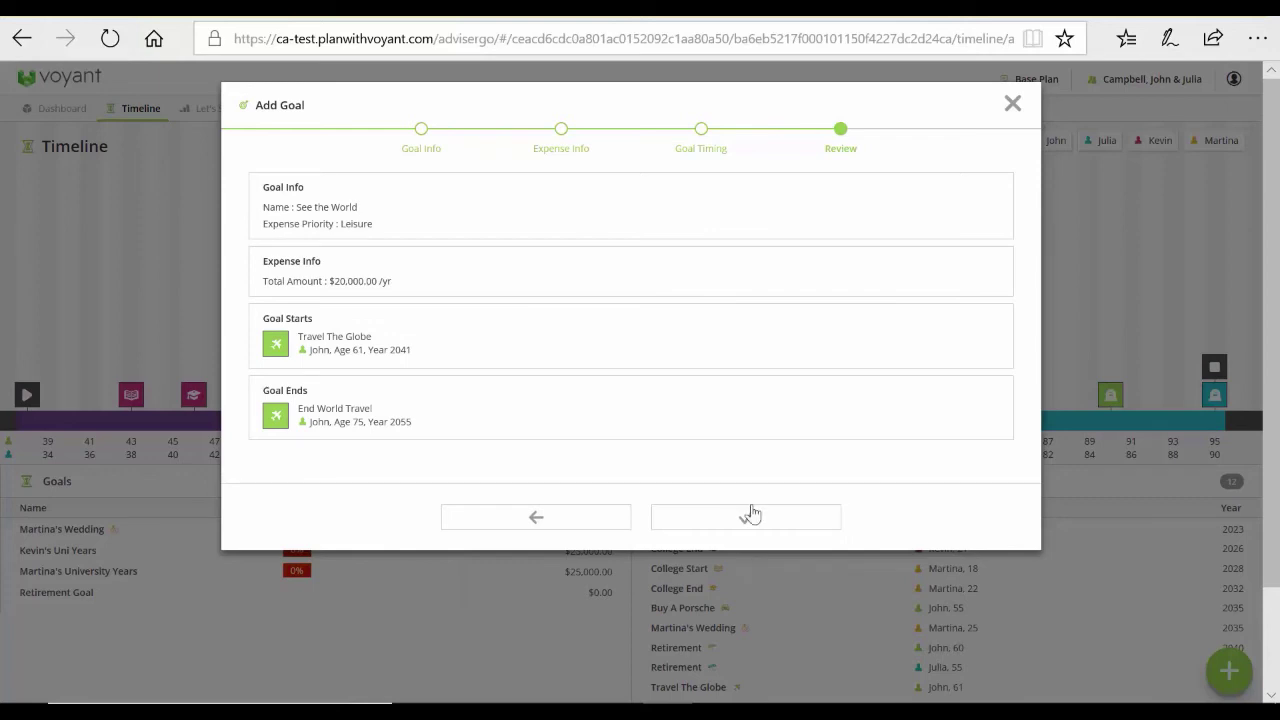
{"action": "left_click", "coordinate": [751, 515]}
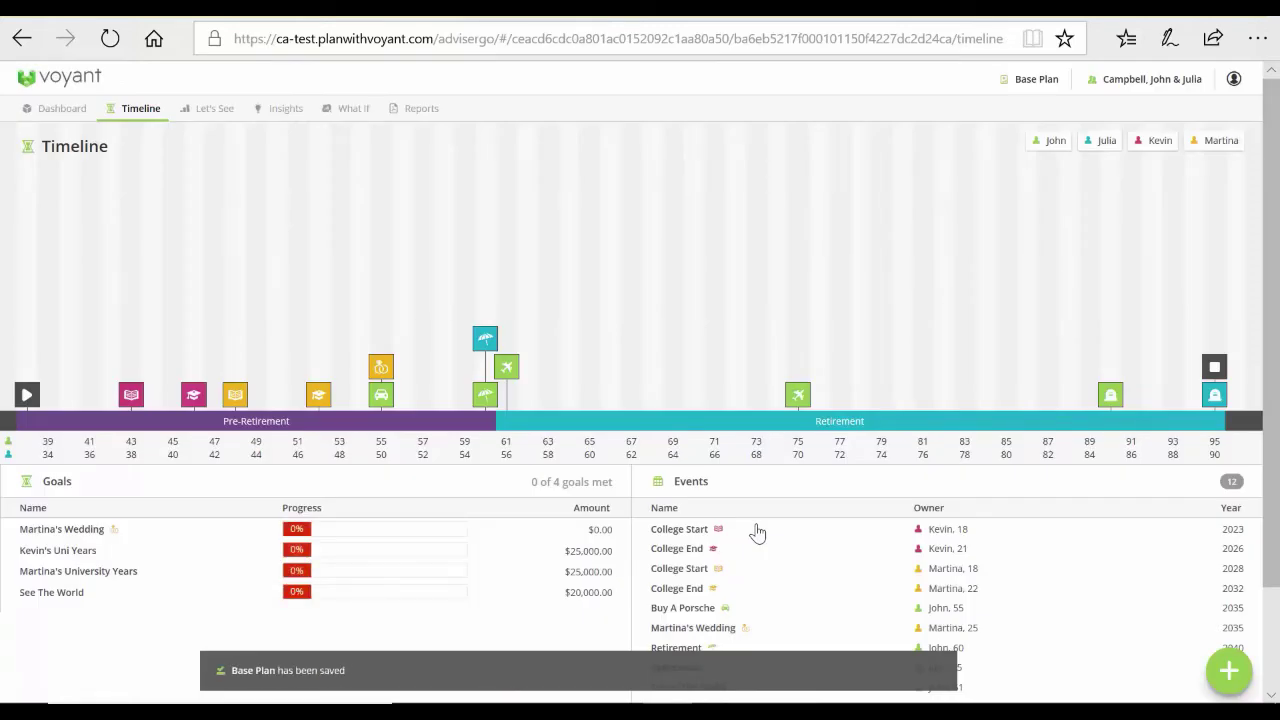
Step: Review the See the World goal's timing in both list and timeline views, and close it without changes
{"action": "mouse_move", "coordinate": [51, 597]}
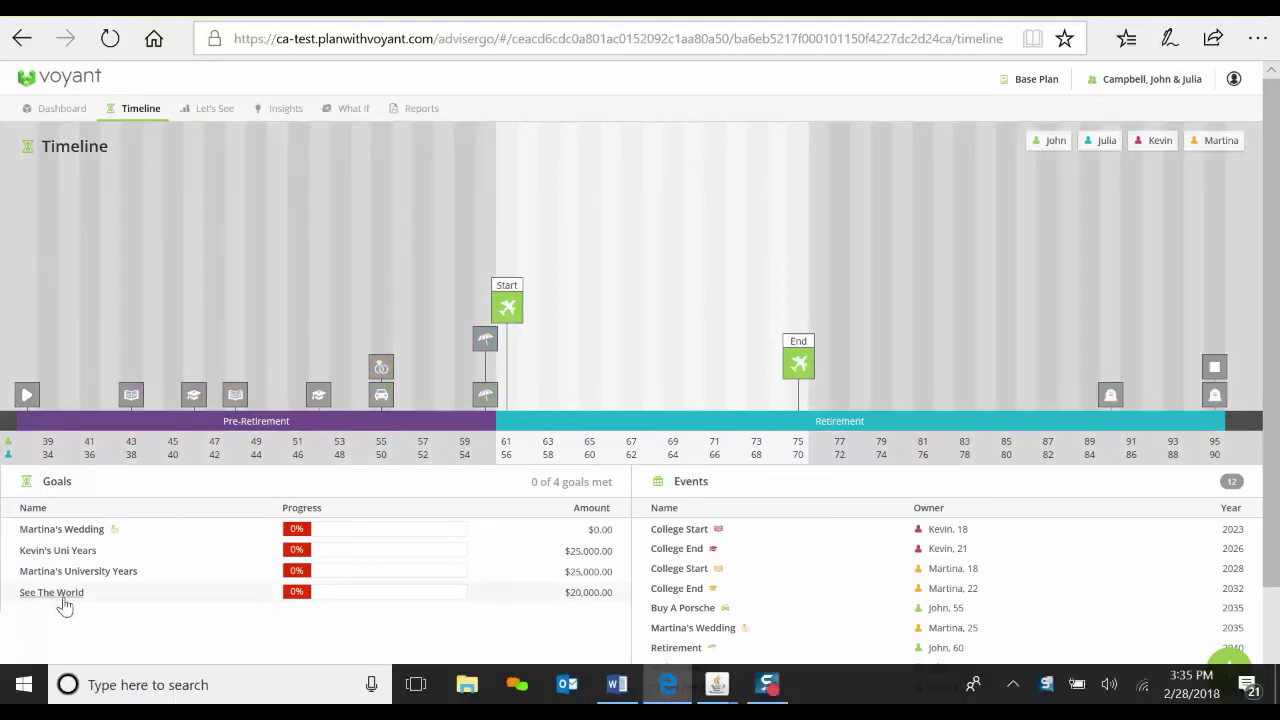
{"action": "double_click", "coordinate": [63, 596]}
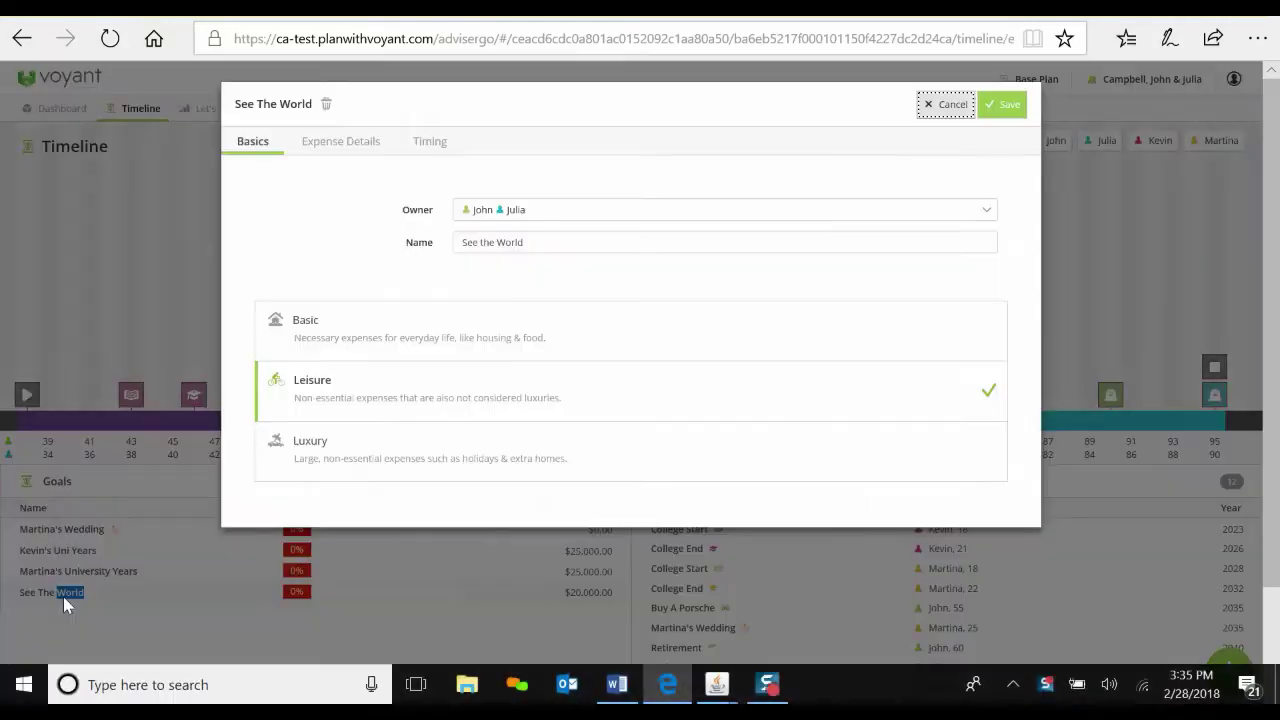
{"action": "left_click", "coordinate": [430, 143]}
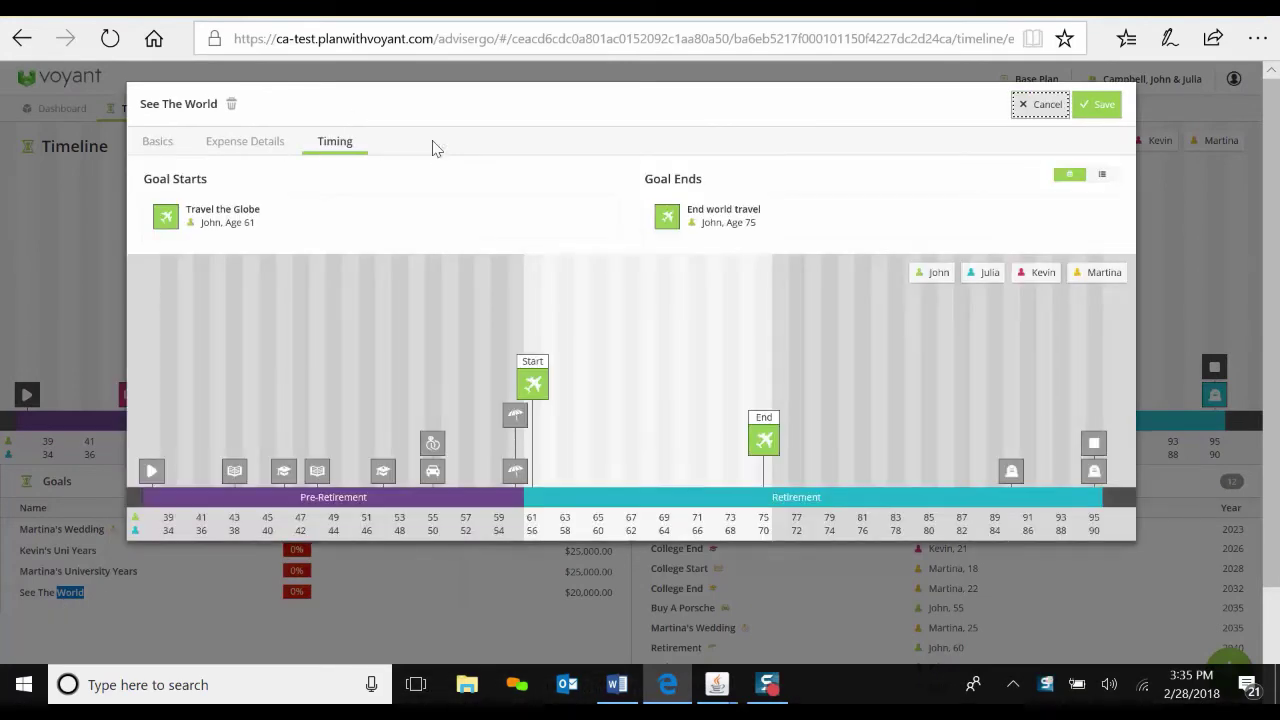
{"action": "left_click", "coordinate": [1102, 176]}
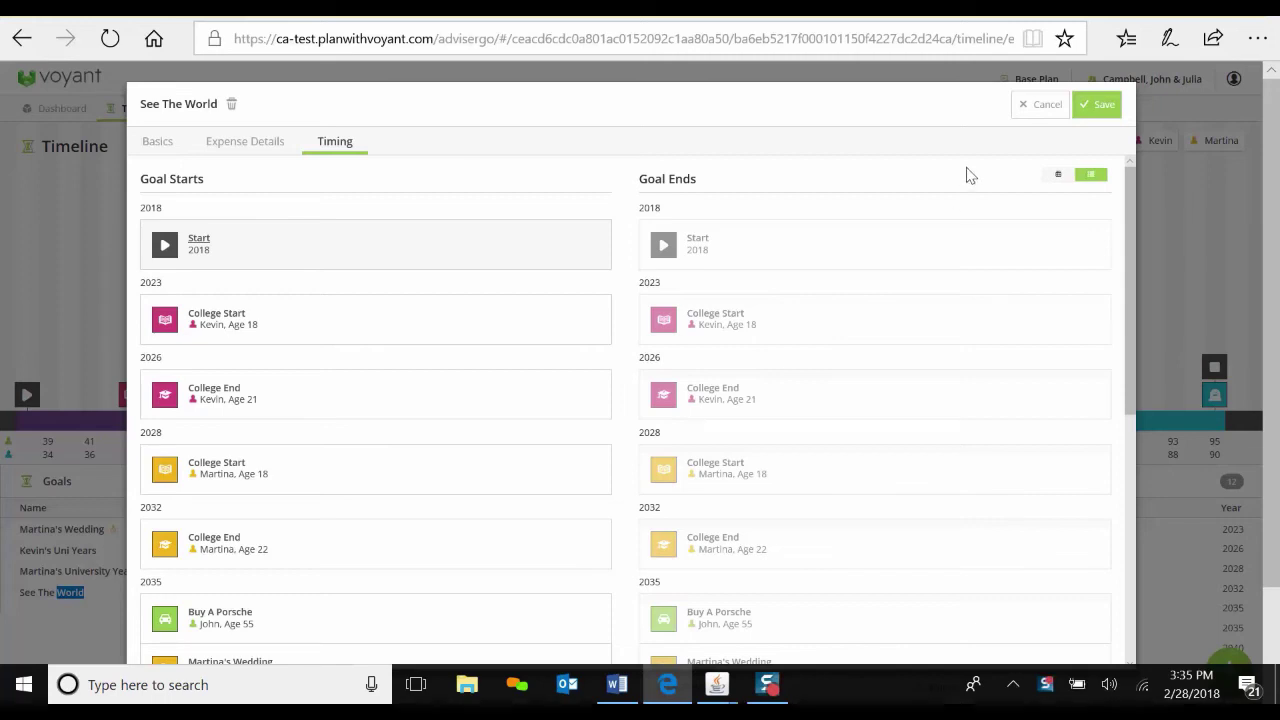
{"action": "left_click", "coordinate": [1060, 176]}
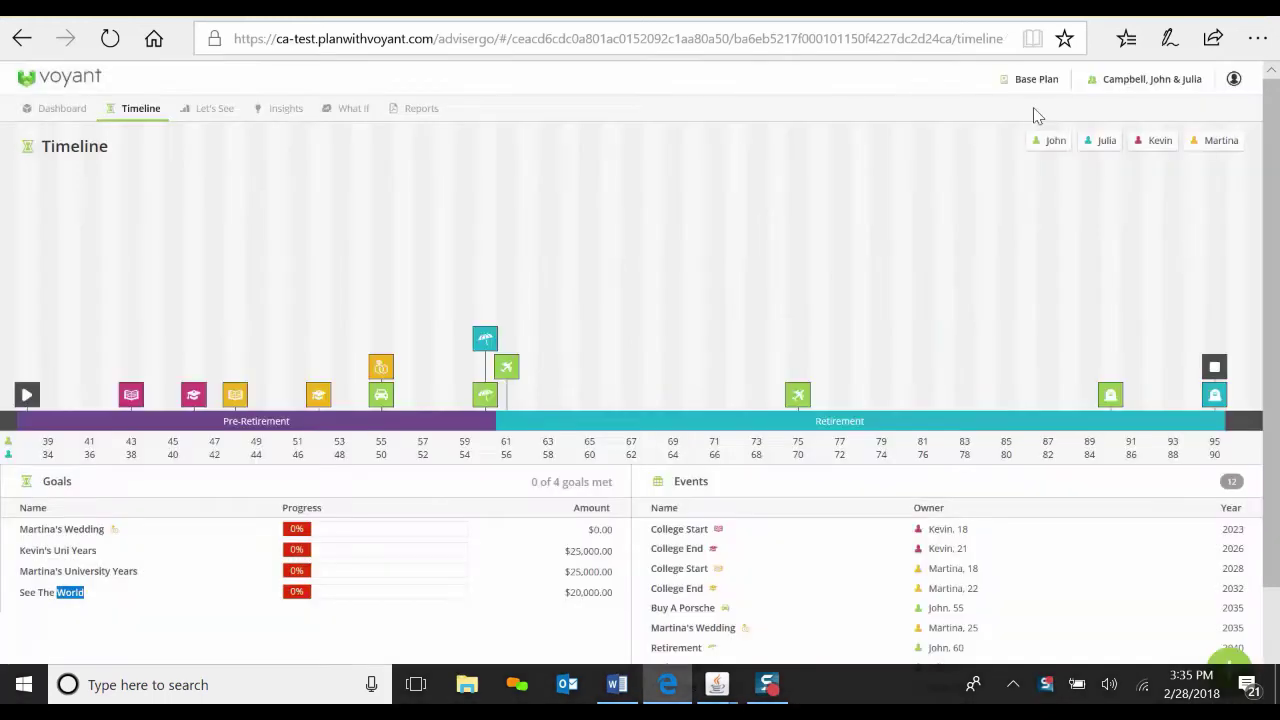
{"action": "left_click", "coordinate": [767, 684]}
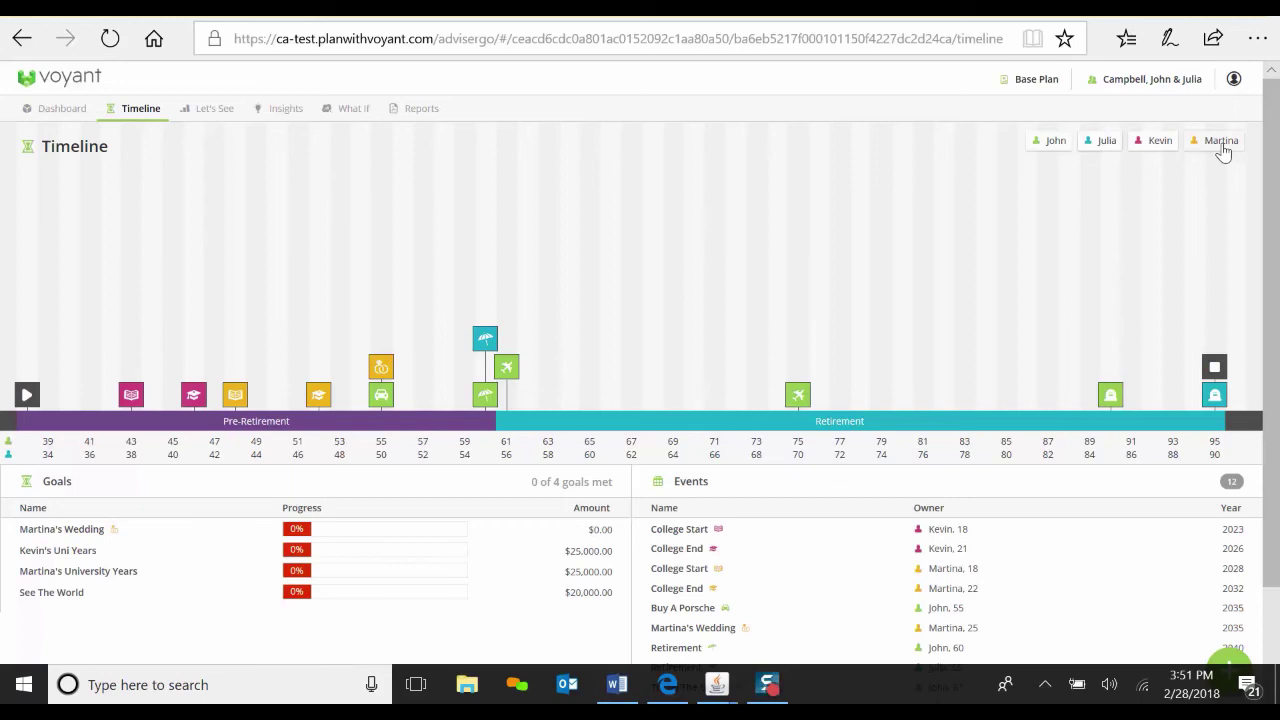
Step: Filter the timeline to the husband's events alone, followed by the wife's events alone
{"action": "left_click", "coordinate": [1108, 150]}
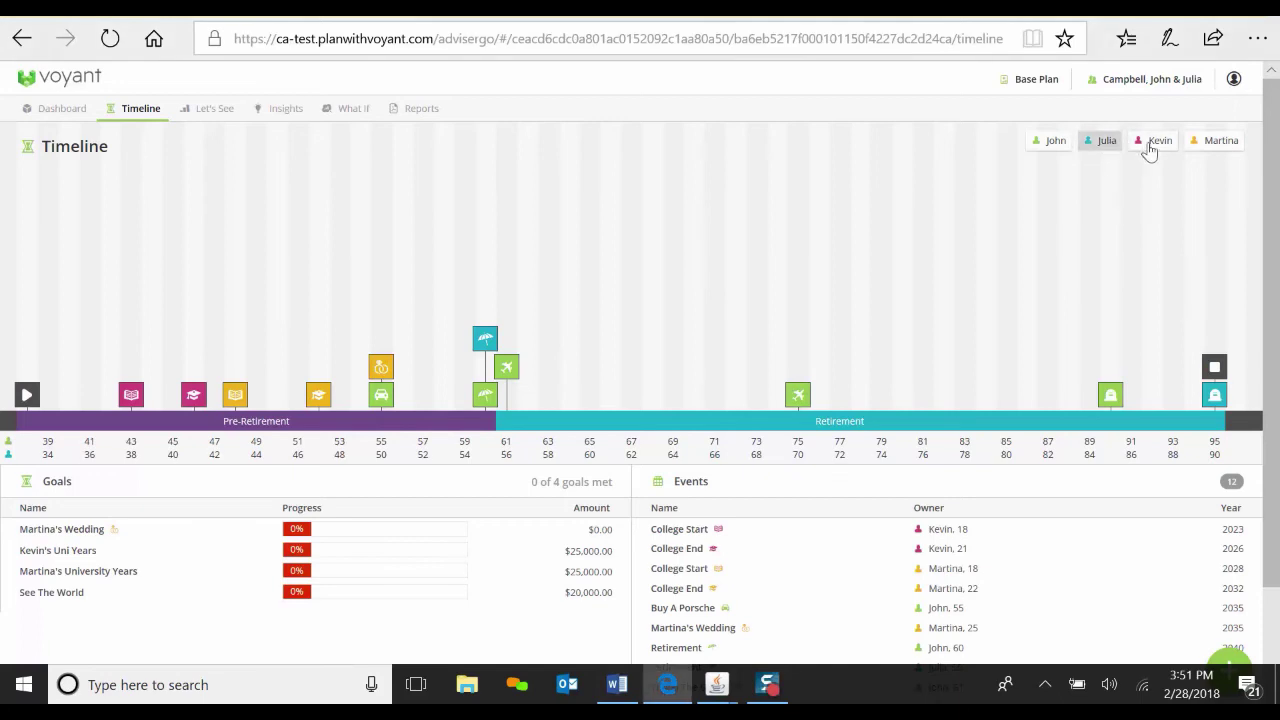
{"action": "left_click", "coordinate": [1152, 143]}
{"action": "left_click", "coordinate": [1212, 143]}
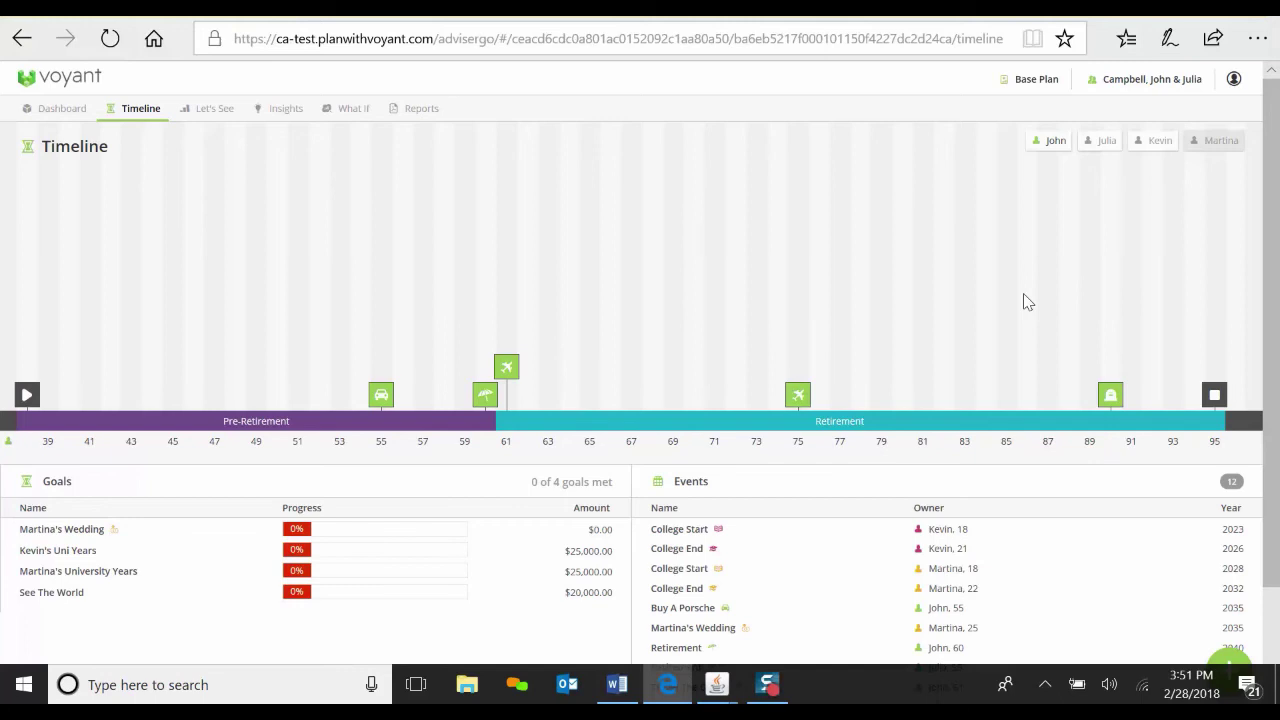
{"action": "left_click", "coordinate": [1106, 146]}
{"action": "left_click", "coordinate": [1055, 143]}
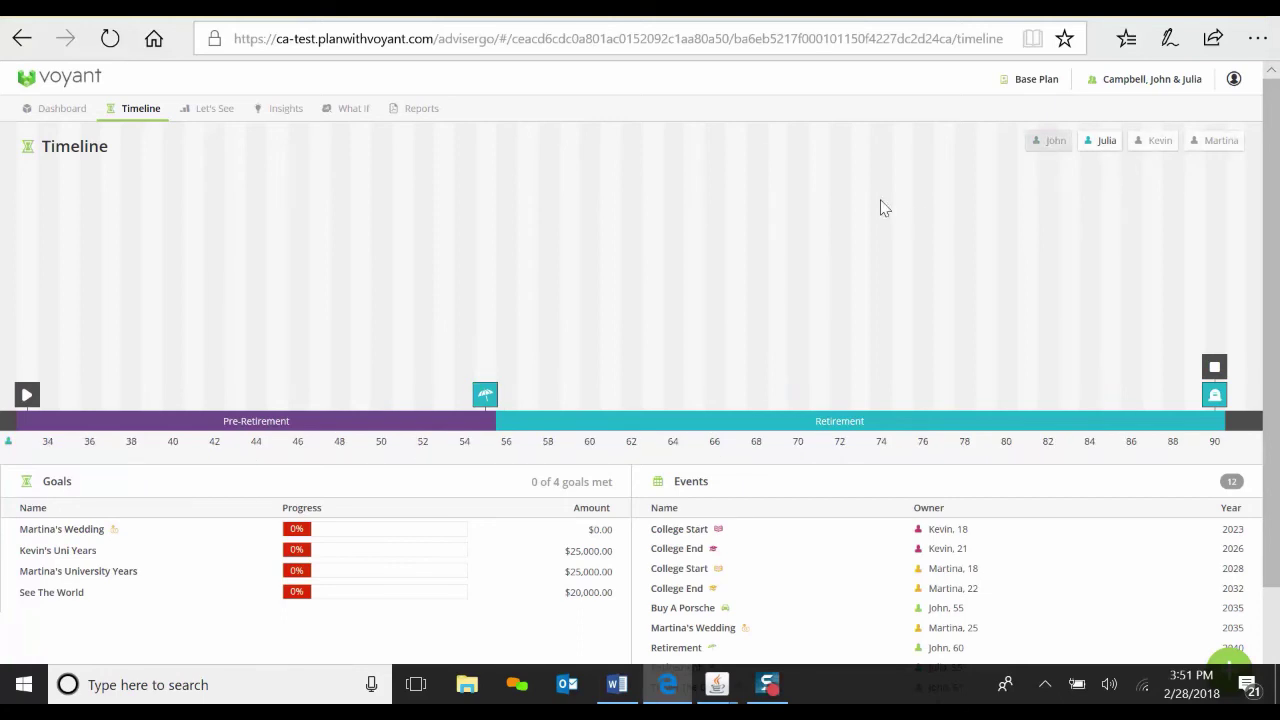
Step: Filter the timeline to the older child's events alone, followed by the younger child's events alone
{"action": "left_click", "coordinate": [1146, 143]}
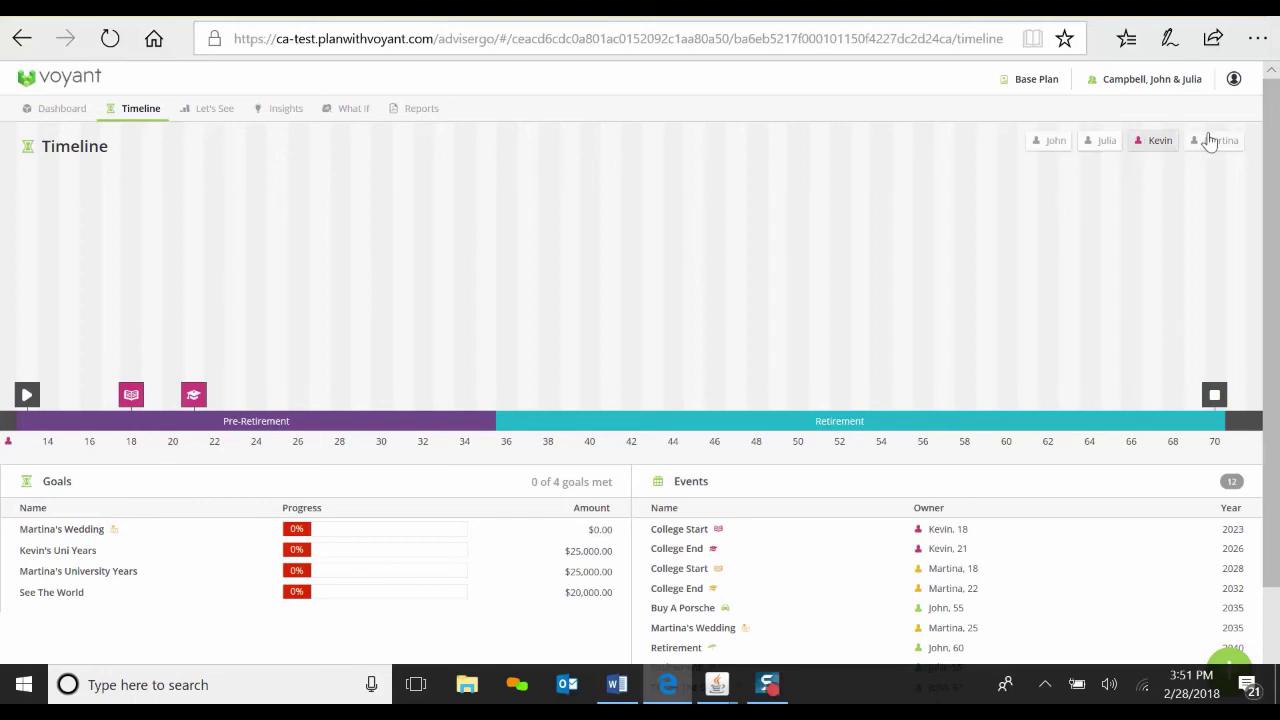
{"action": "left_click", "coordinate": [1145, 140]}
{"action": "left_click", "coordinate": [1214, 148]}
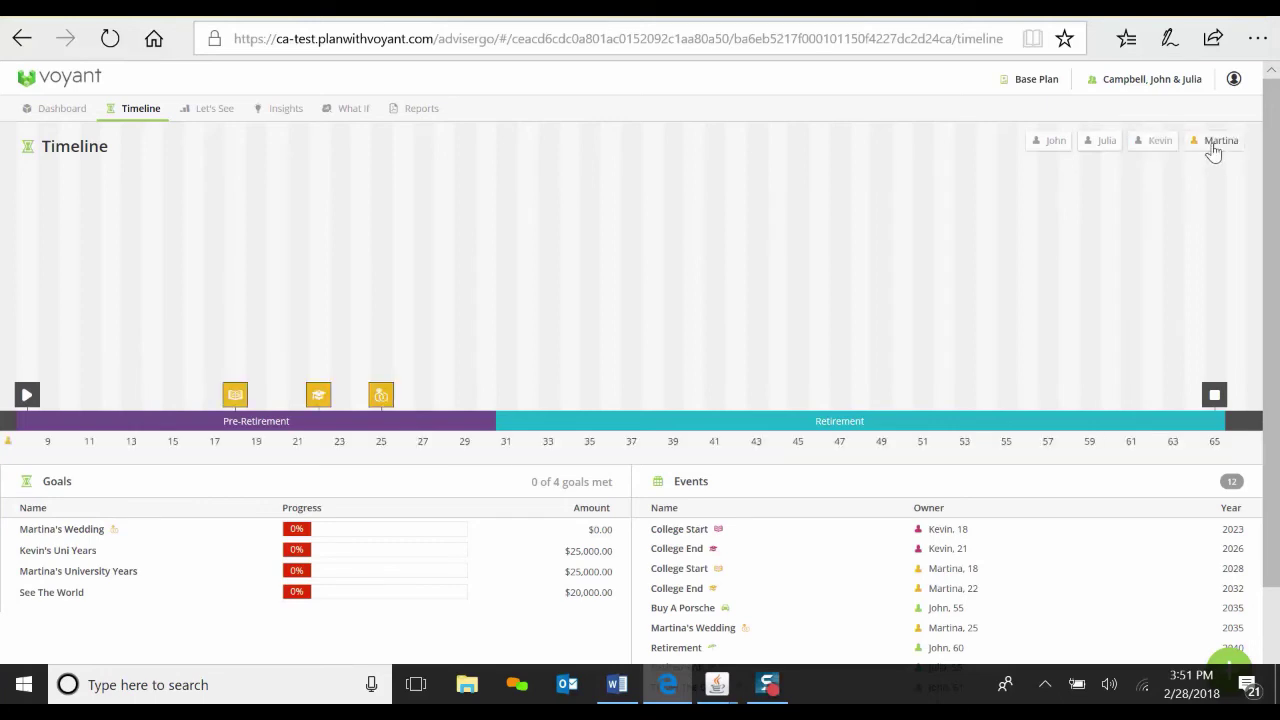
Step: Show the events of all four family members on the timeline again
{"action": "left_click", "coordinate": [1151, 147]}
{"action": "left_click", "coordinate": [1099, 147]}
{"action": "left_click", "coordinate": [1048, 145]}
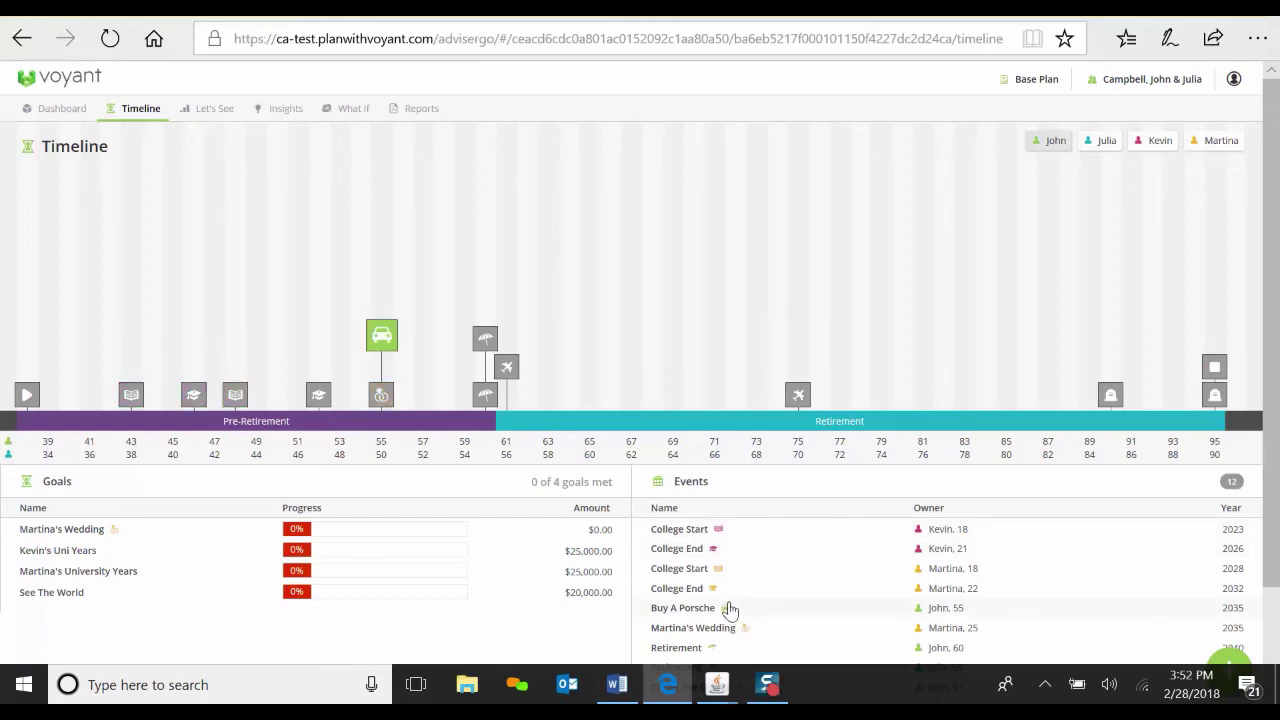
Step: Review the events list and the goals and expenses tied to the younger child's wedding event, closing it without changes
{"action": "scroll", "coordinate": [700, 655], "scroll_direction": "down", "scroll_amount": 1}
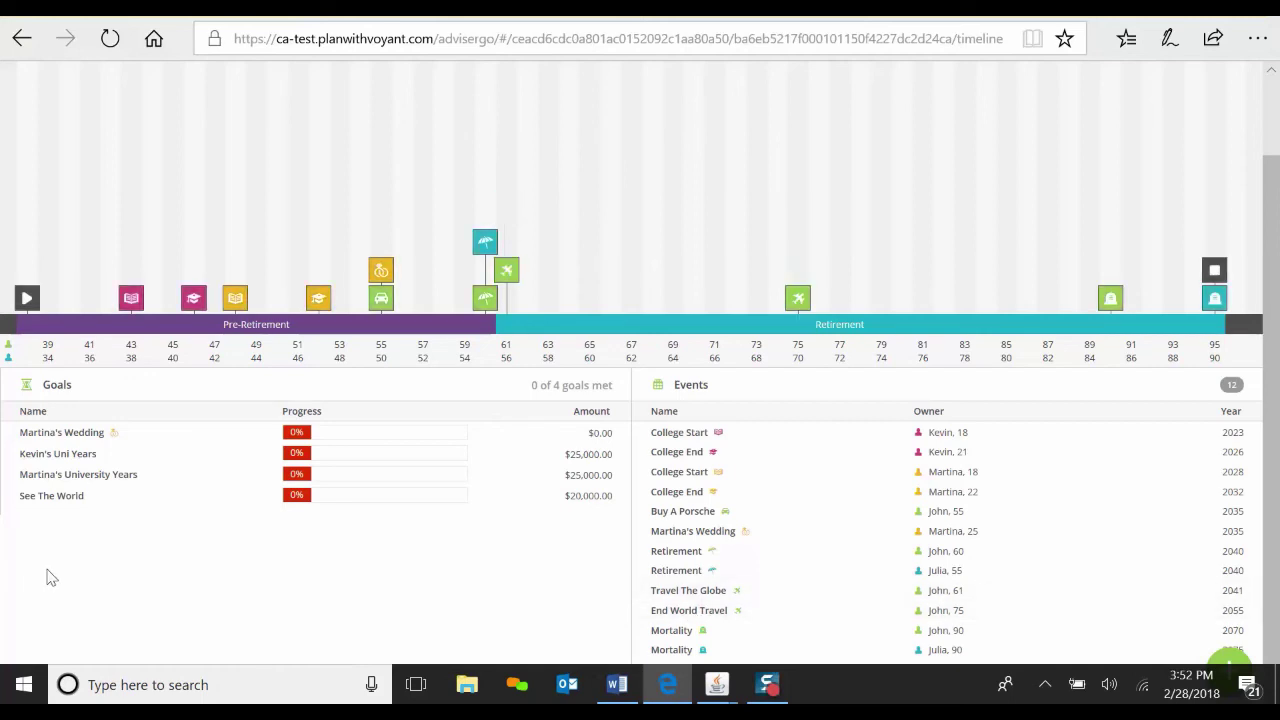
{"action": "scroll", "coordinate": [47, 576], "scroll_direction": "up", "scroll_amount": 1}
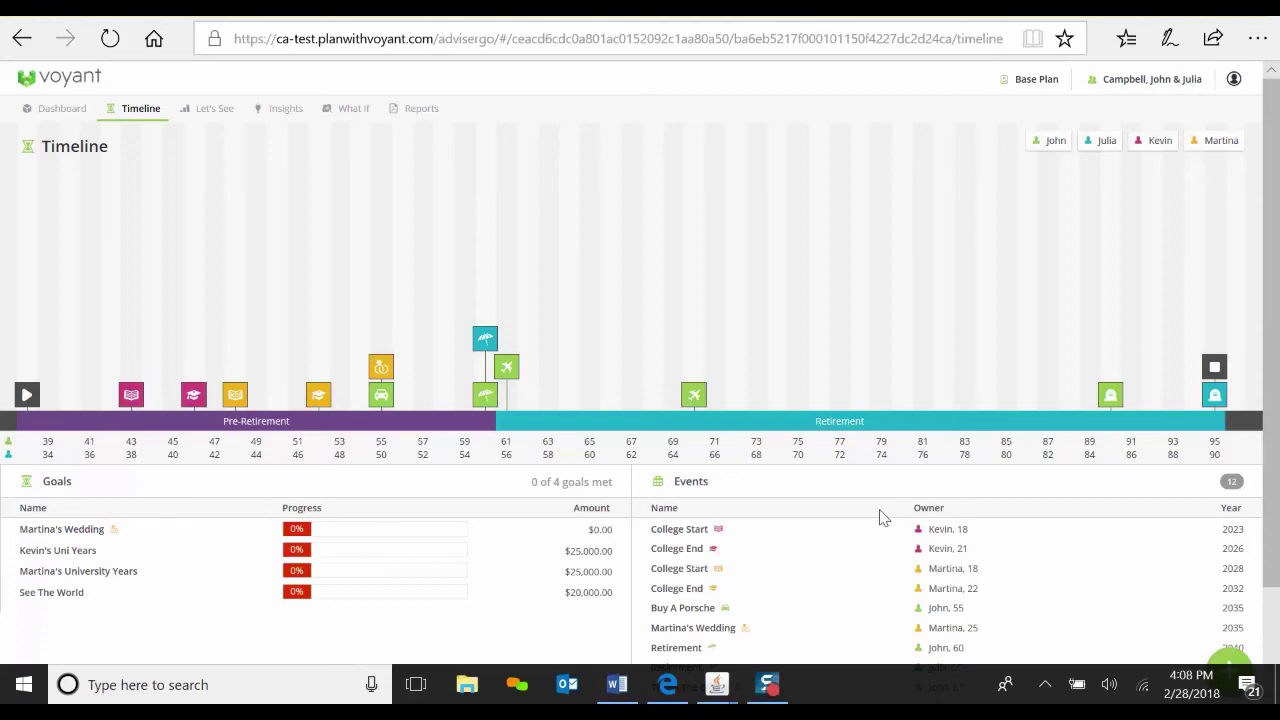
{"action": "left_click", "coordinate": [381, 370]}
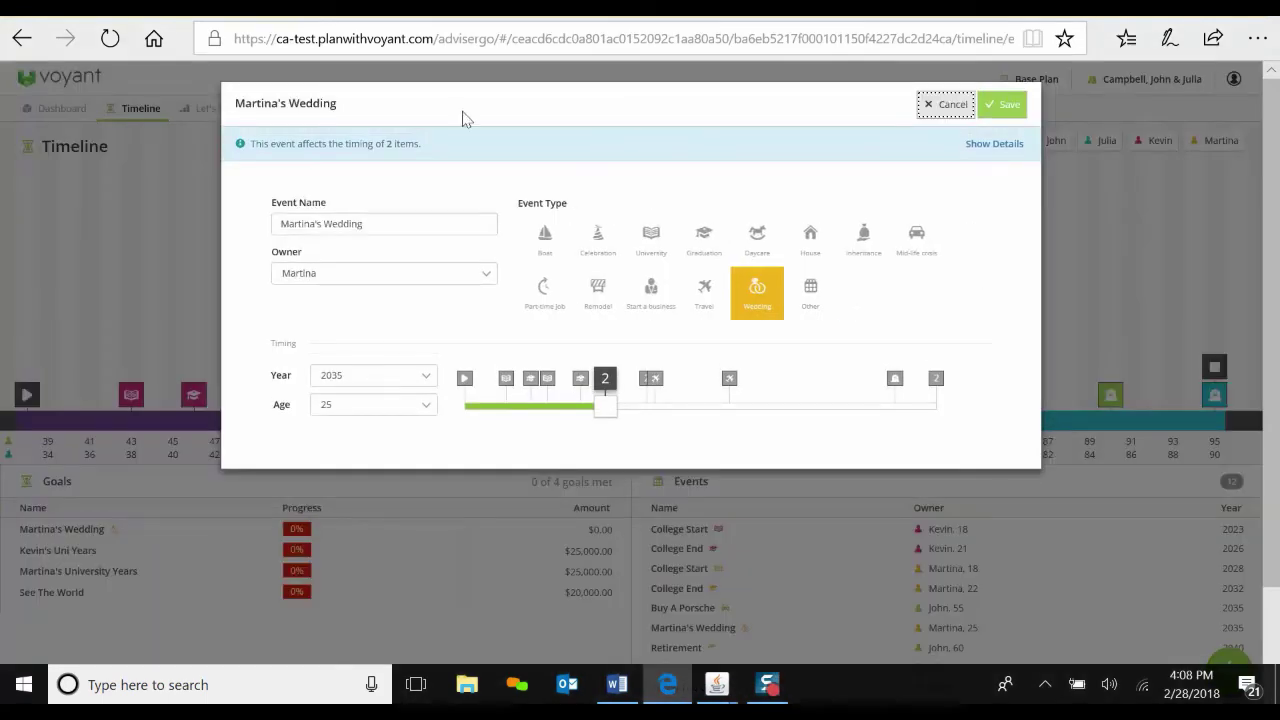
{"action": "left_click", "coordinate": [986, 148]}
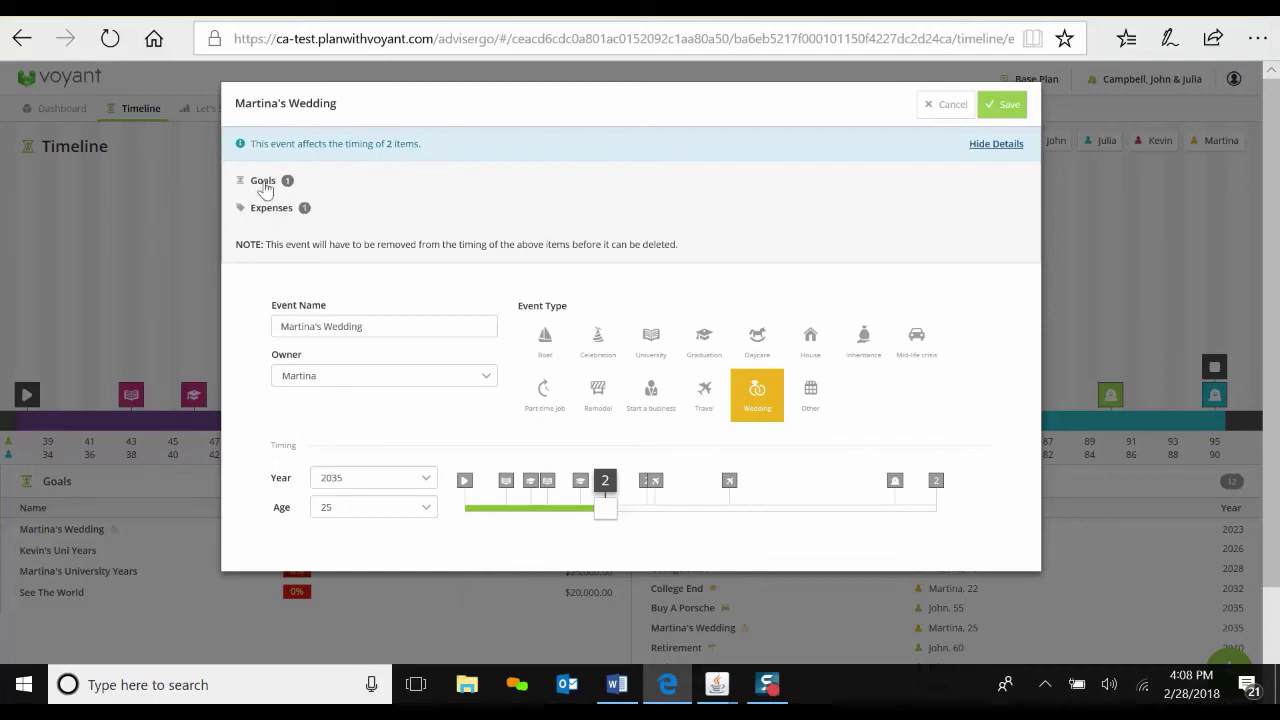
{"action": "left_click", "coordinate": [265, 184]}
{"action": "left_click", "coordinate": [271, 234]}
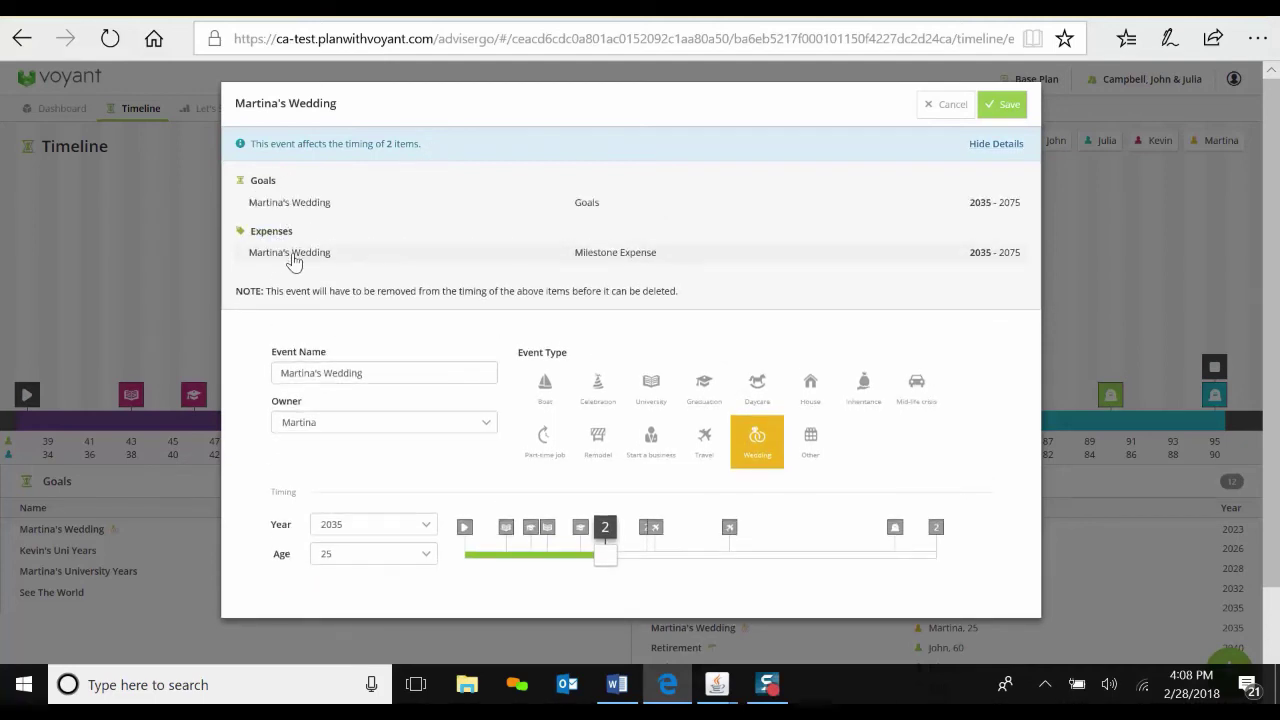
{"action": "left_click", "coordinate": [952, 105]}
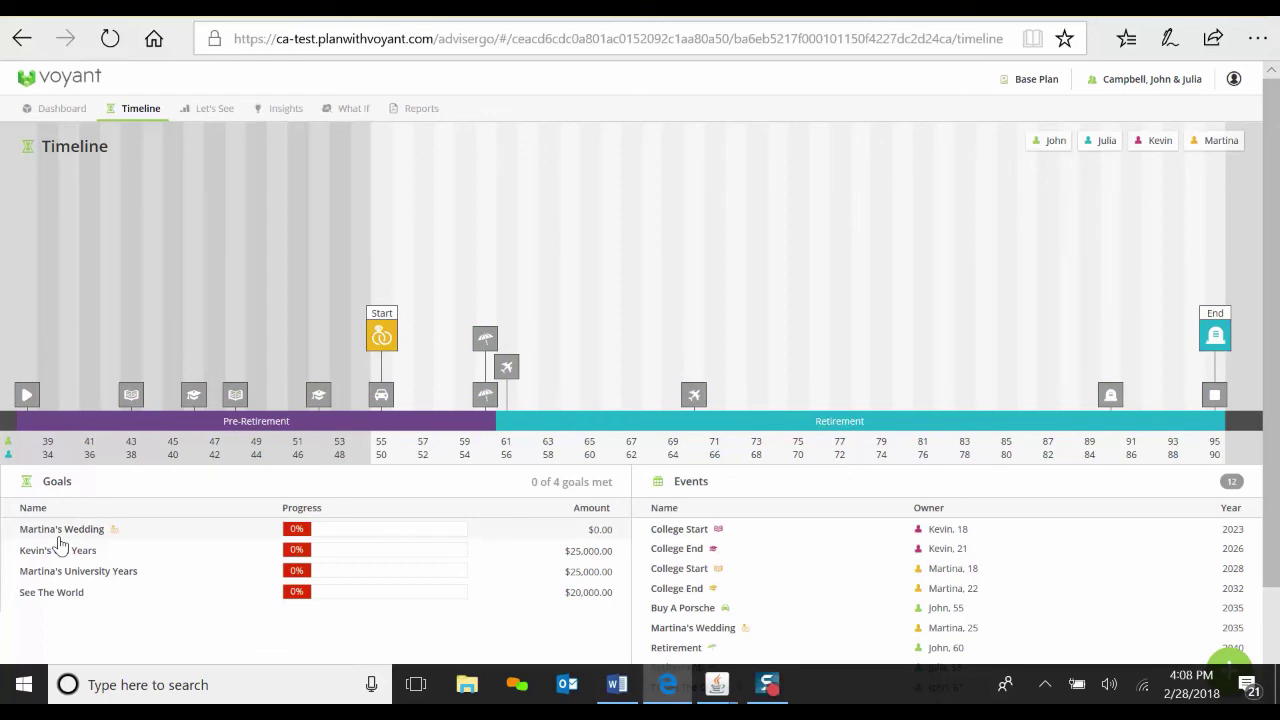
Step: Try to move the wedding event to age 22 in the wedding goal's timing, and close the goal without changes
{"action": "left_click", "coordinate": [106, 533]}
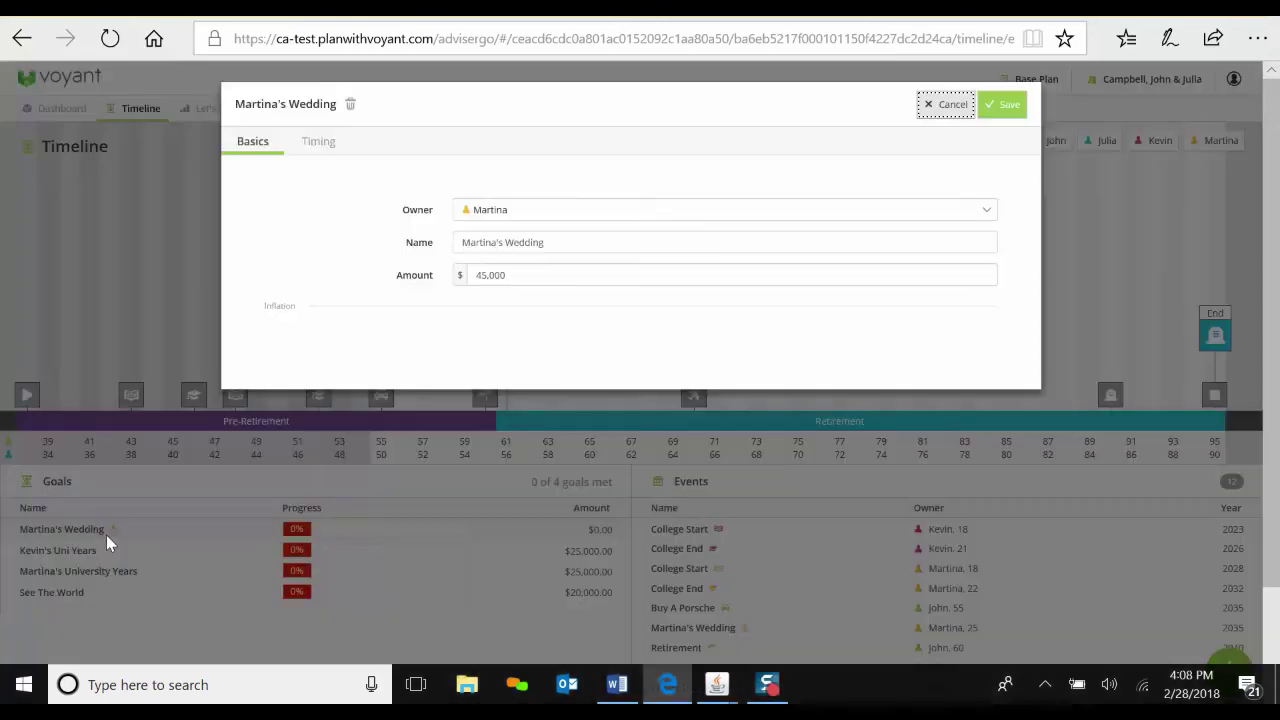
{"action": "left_click", "coordinate": [320, 141]}
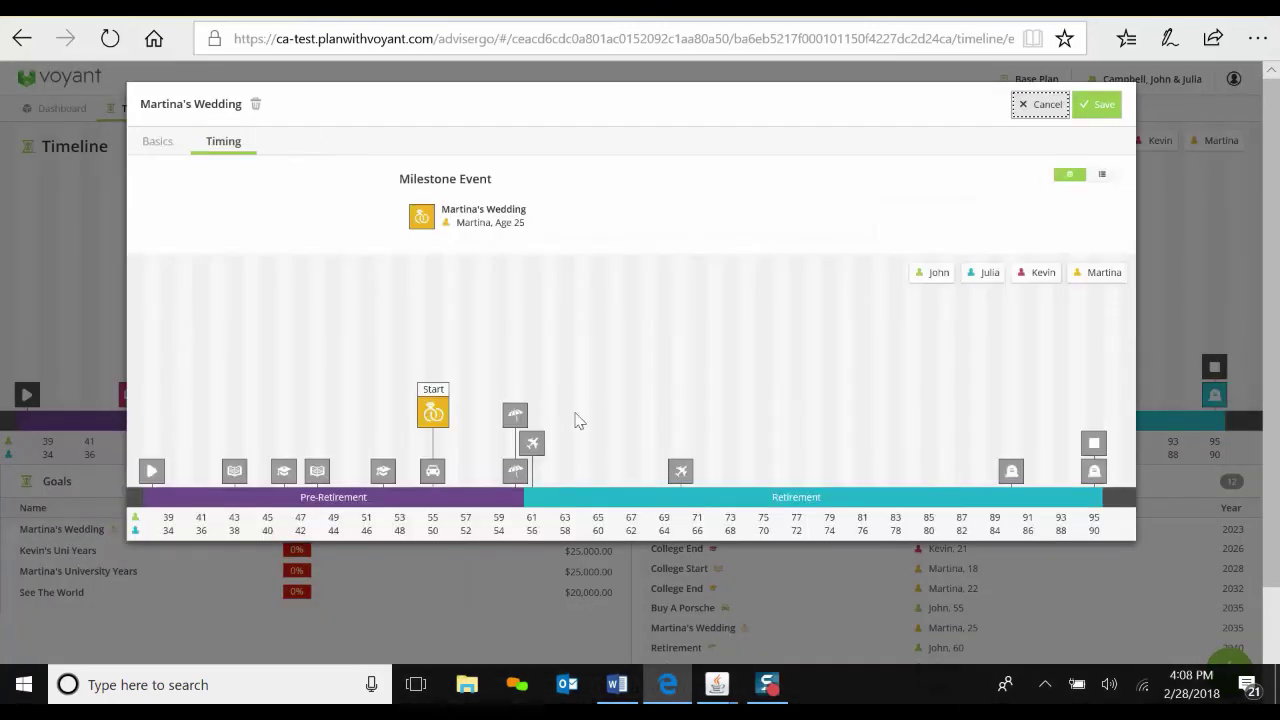
{"action": "left_click_drag", "start_coordinate": [432, 414], "coordinate": [383, 412]}
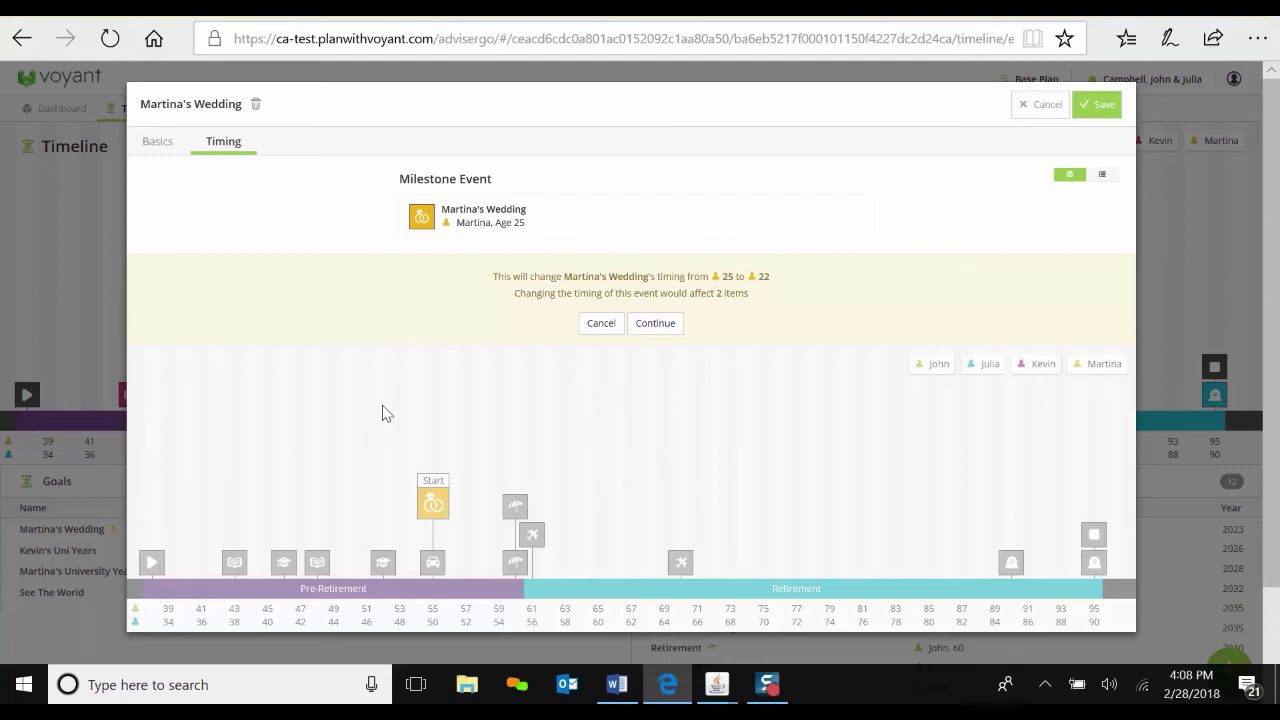
{"action": "left_click", "coordinate": [600, 324]}
{"action": "left_click", "coordinate": [1065, 108]}
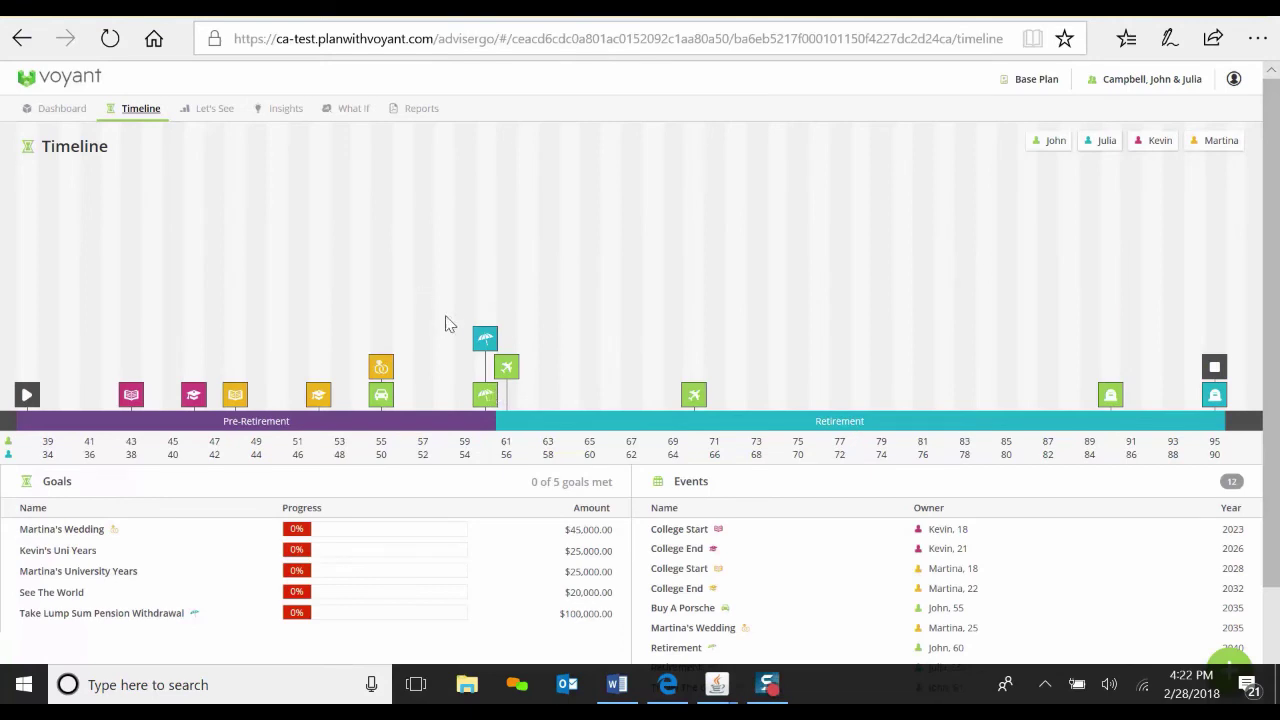
Step: Show the expenses affected by the wife's Retirement event and open the Buy Dream Car expense from them
{"action": "left_click", "coordinate": [485, 340]}
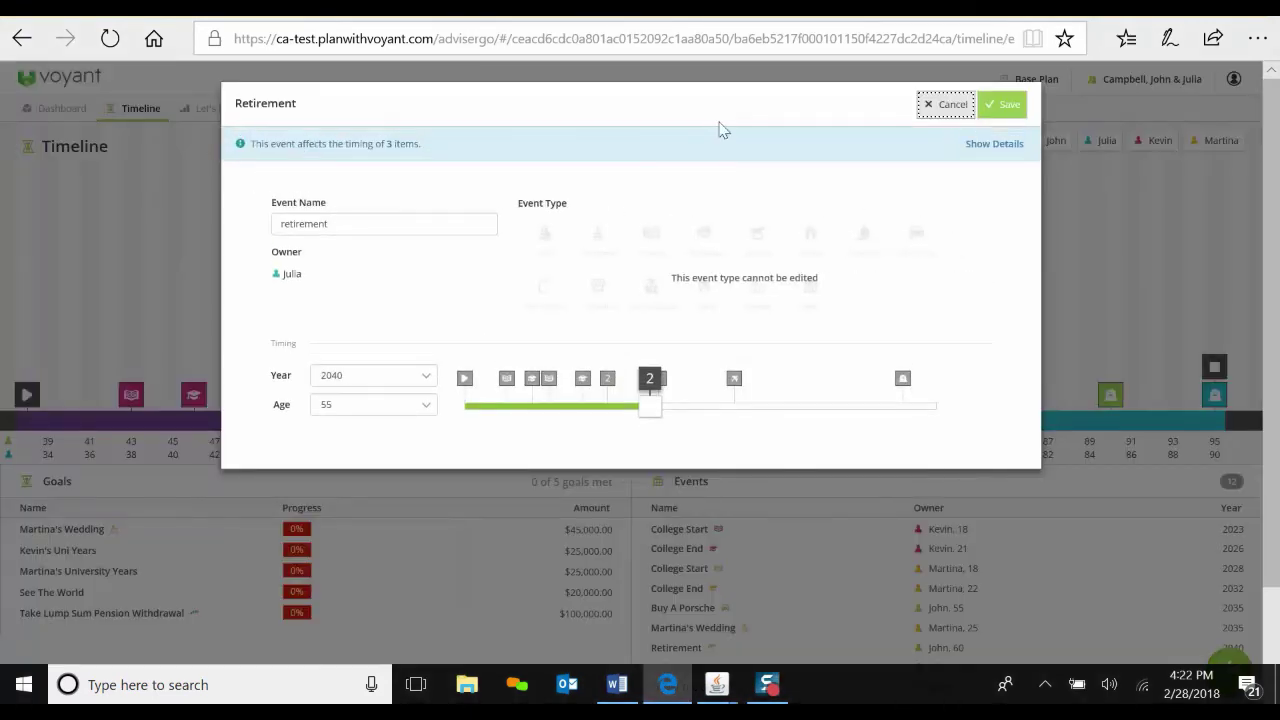
{"action": "left_click", "coordinate": [994, 143]}
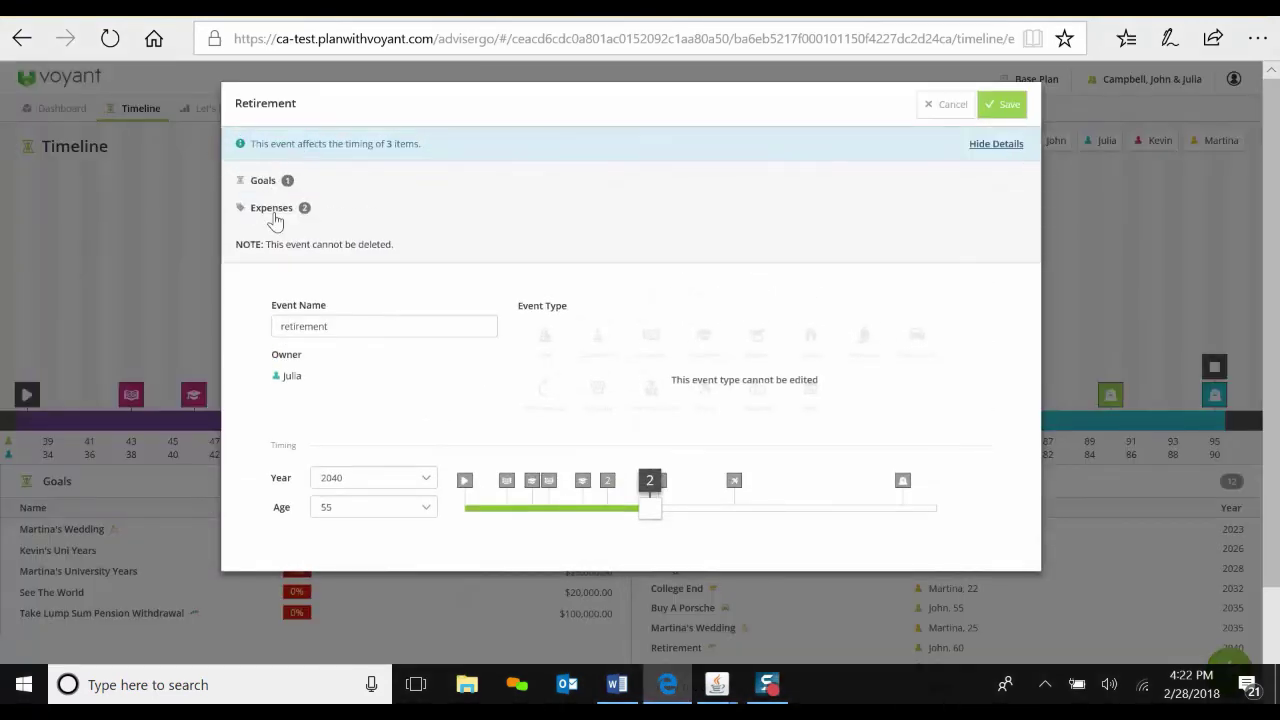
{"action": "left_click", "coordinate": [271, 209]}
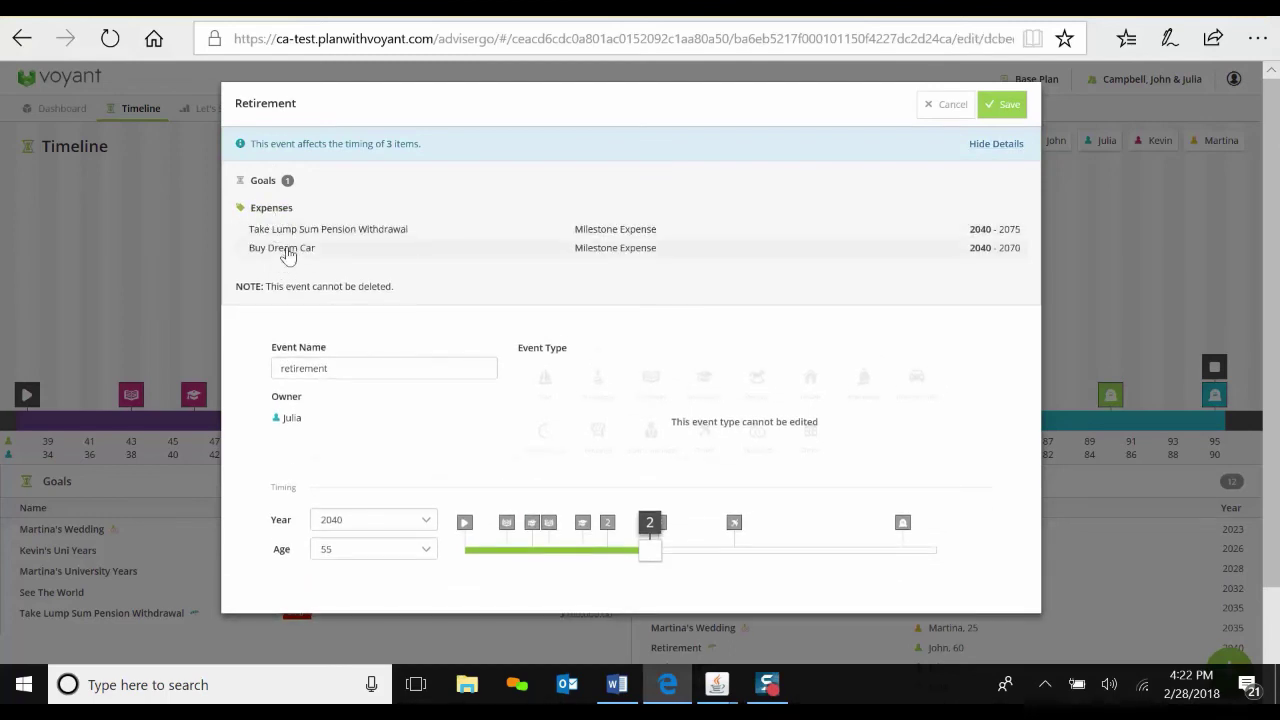
{"action": "left_click", "coordinate": [286, 250]}
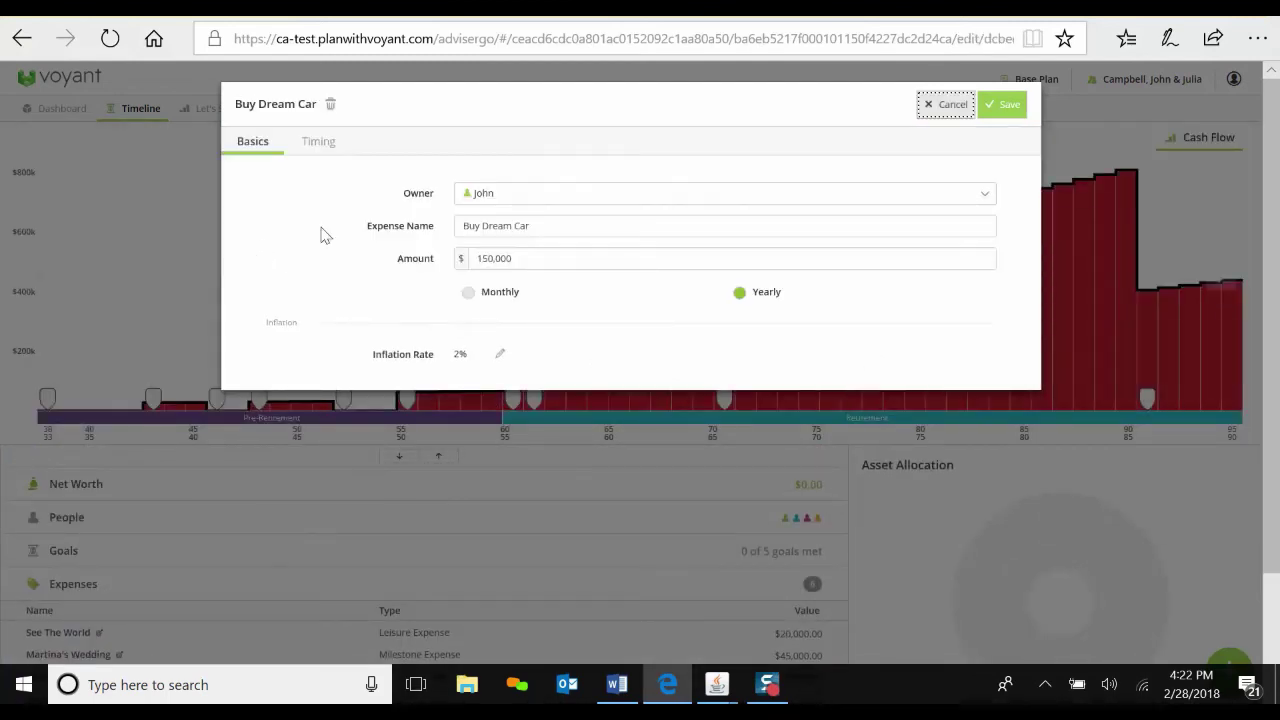
Step: Set the Buy Dream Car expense's milestone timing to the Buy a Porsche event, save it and return to the timeline
{"action": "left_click", "coordinate": [318, 148]}
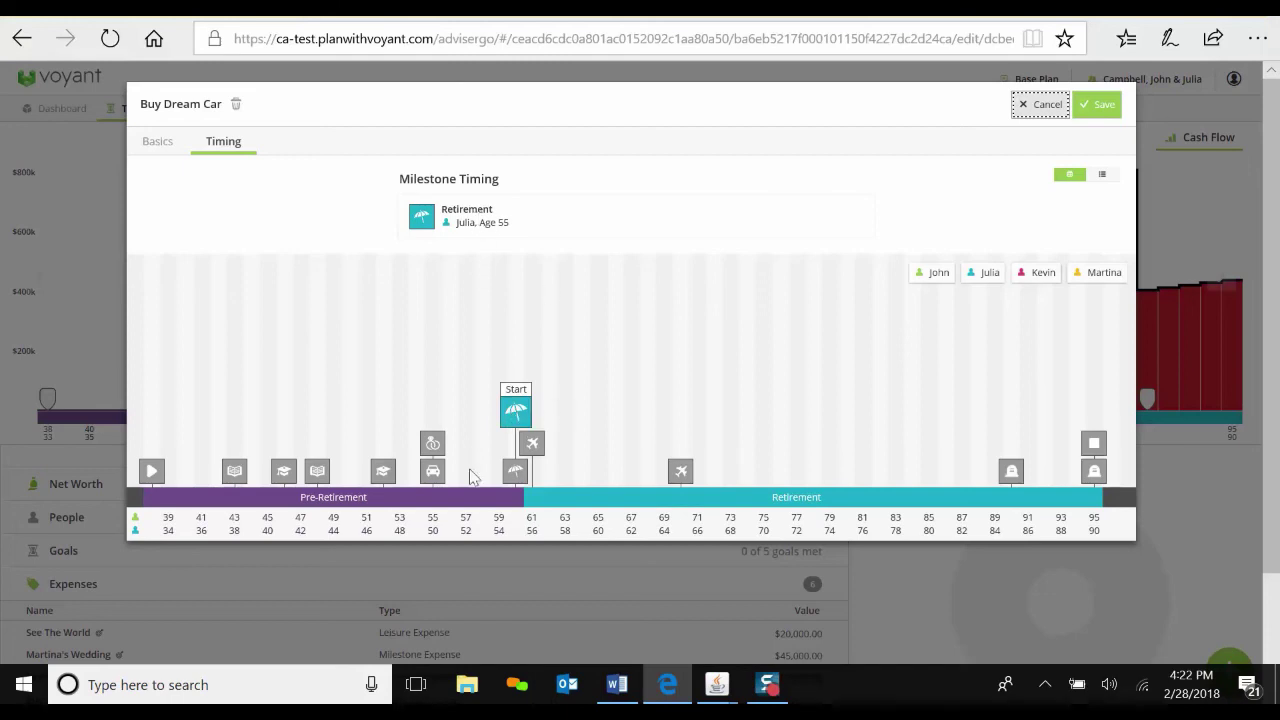
{"action": "left_click", "coordinate": [433, 473]}
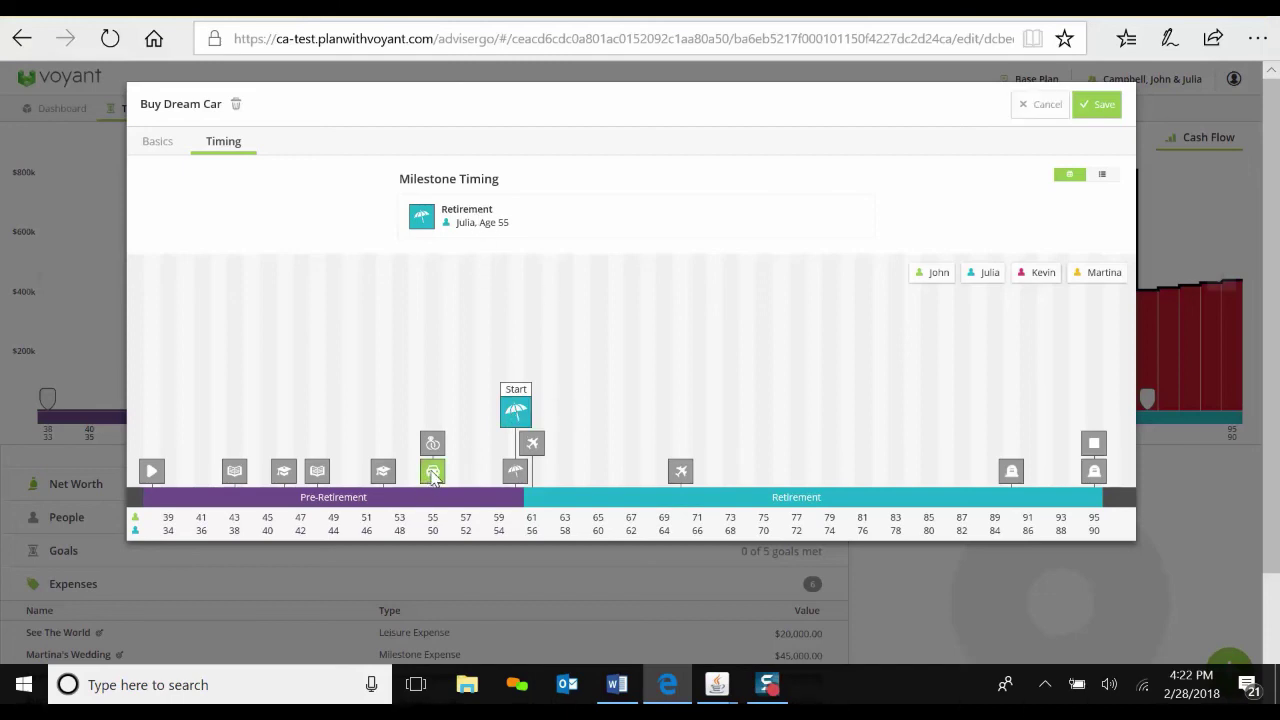
{"action": "left_click_drag", "start_coordinate": [432, 477], "coordinate": [497, 211]}
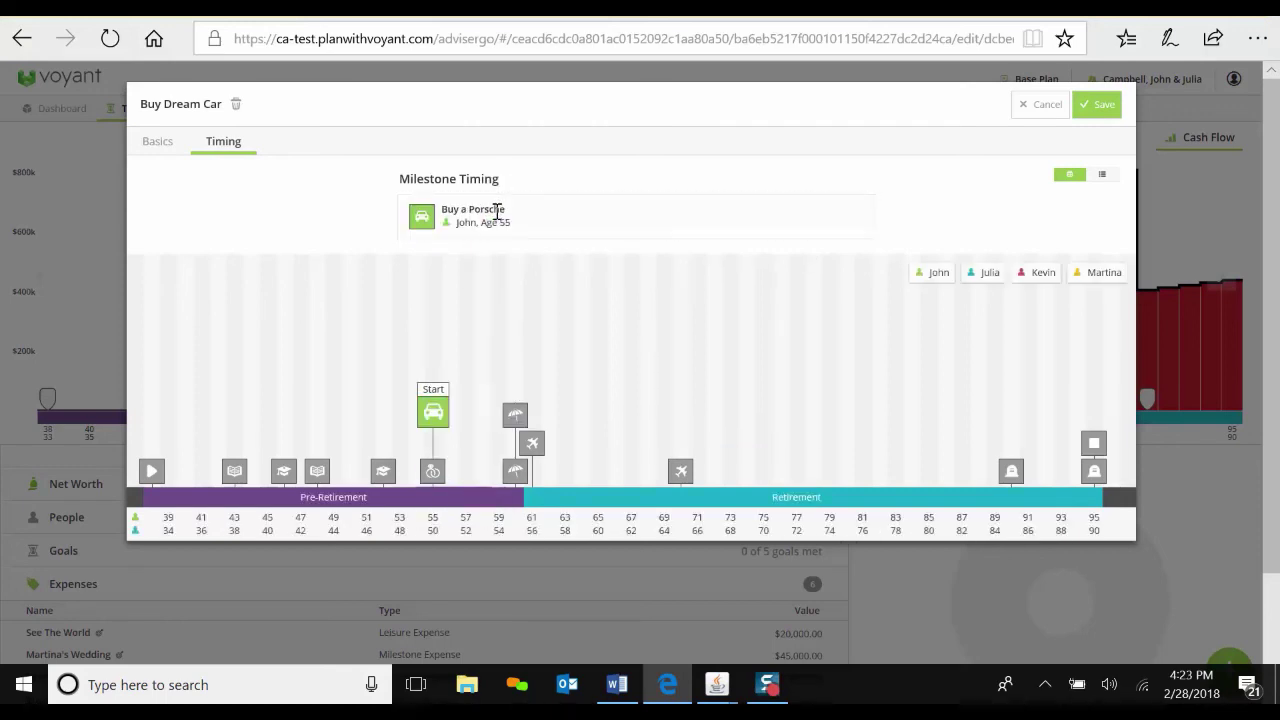
{"action": "left_click", "coordinate": [1103, 114]}
{"action": "left_click", "coordinate": [143, 121]}
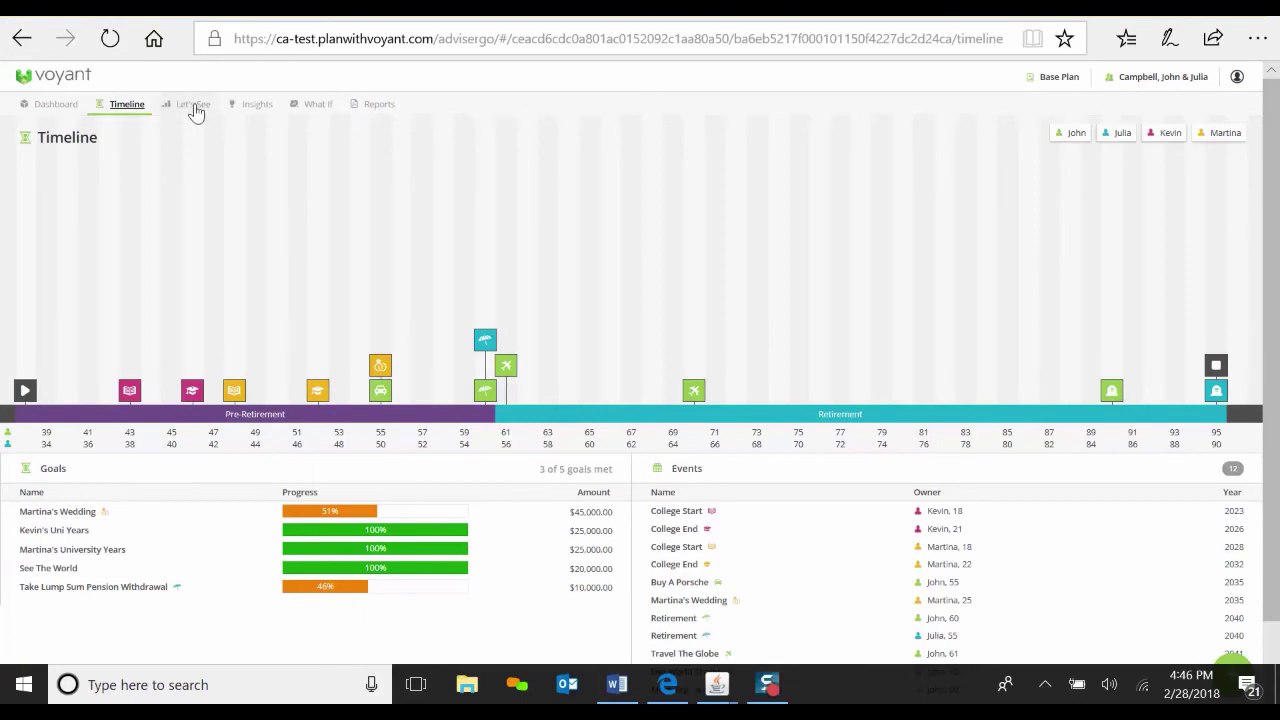
Step: View the Let's See cash flow chart and open the younger child's College End event from the dashboard chart
{"action": "left_click", "coordinate": [194, 106]}
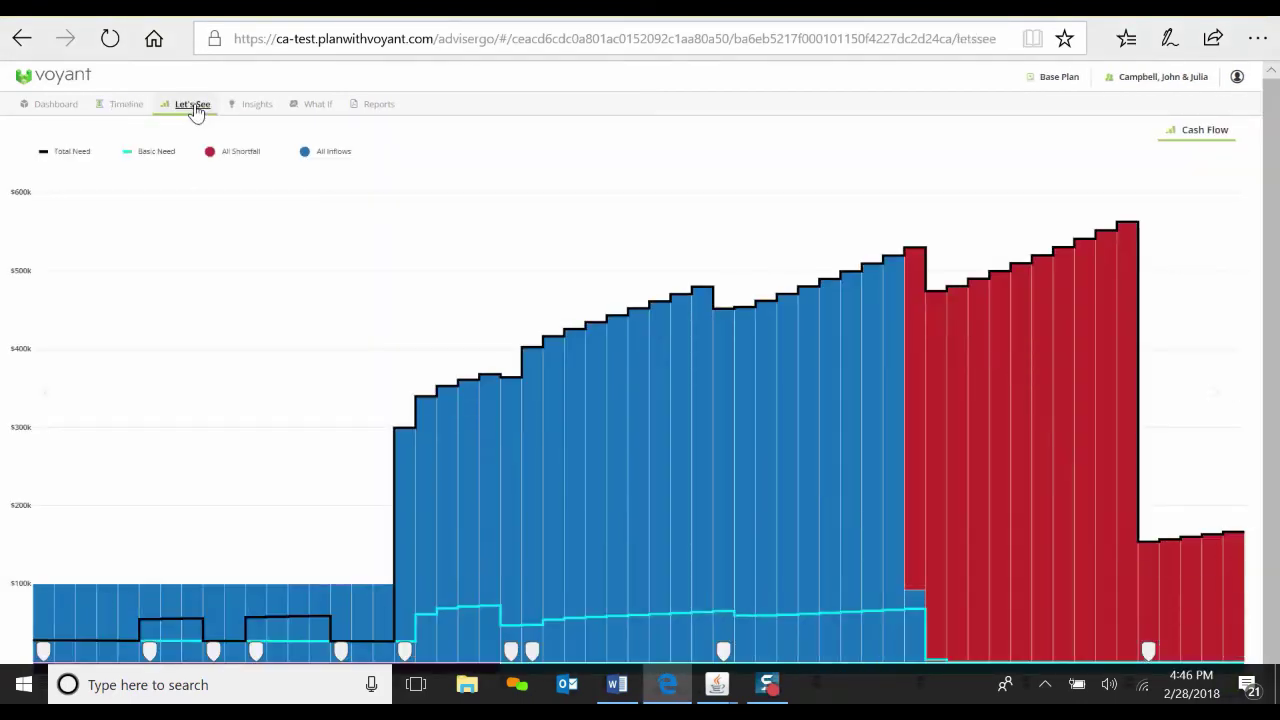
{"action": "left_click", "coordinate": [52, 106]}
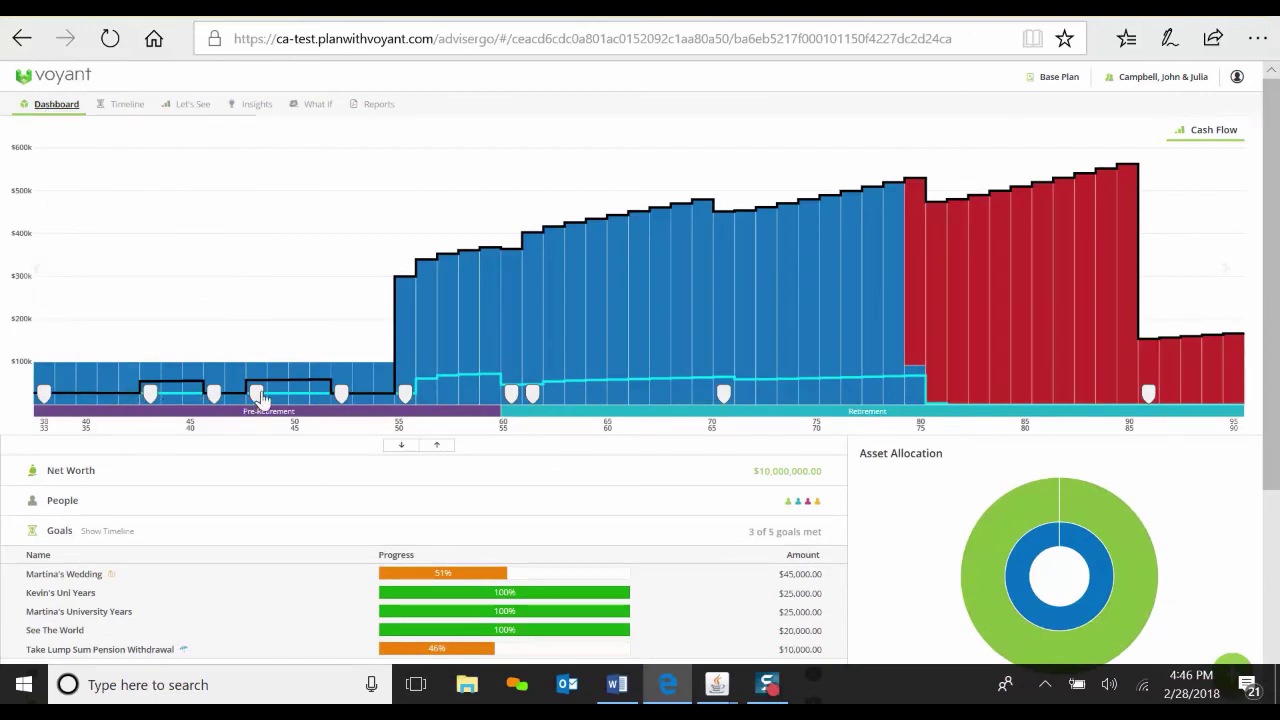
{"action": "mouse_move", "coordinate": [360, 397]}
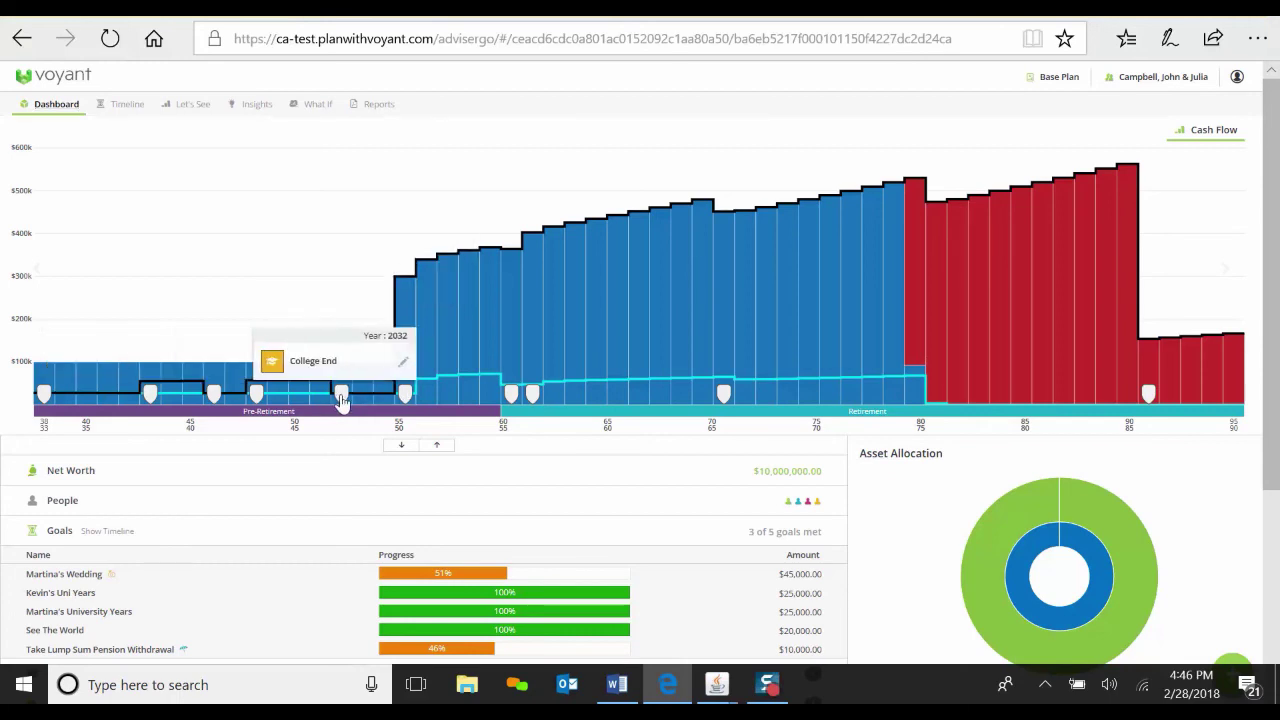
{"action": "left_click", "coordinate": [413, 366]}
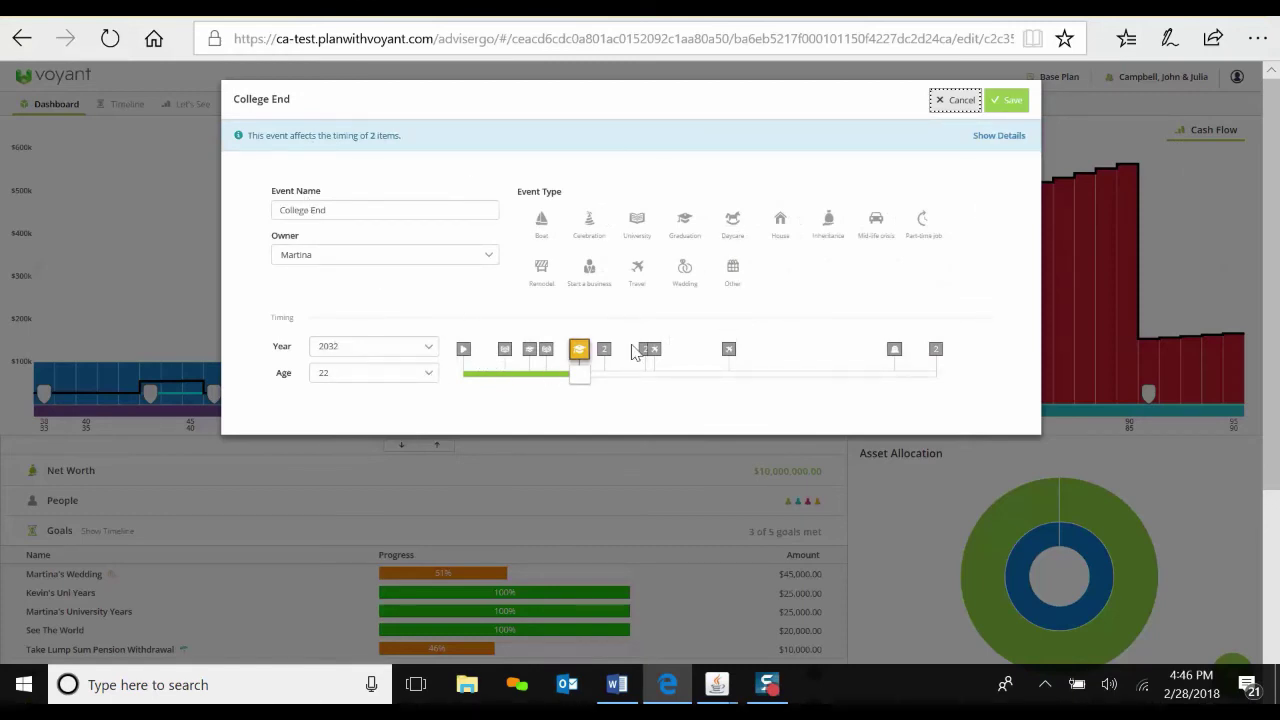
Step: Try setting the College End event to year 2031, age 21, check its owner and name fields, and cancel the edit
{"action": "mouse_move", "coordinate": [589, 383]}
{"action": "left_mouse_down"}
{"action": "mouse_move", "coordinate": [643, 380]}
{"action": "mouse_move", "coordinate": [571, 380]}
{"action": "left_mouse_up"}
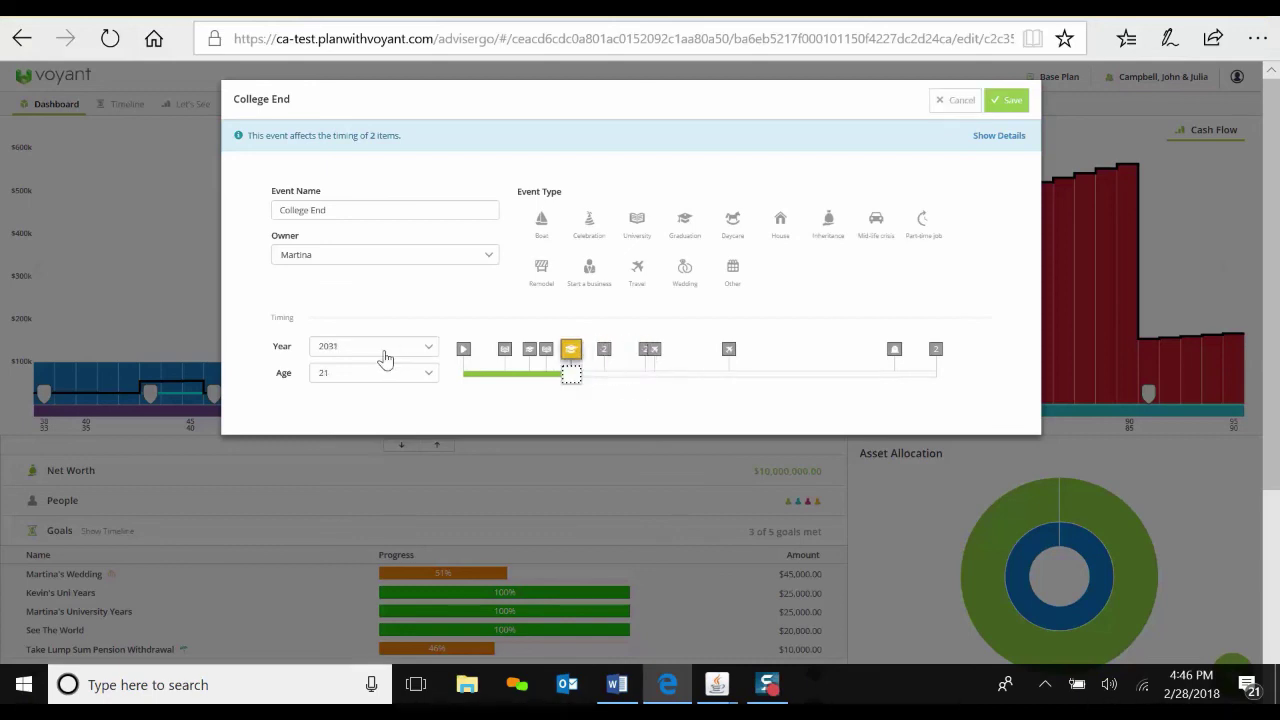
{"action": "left_click", "coordinate": [371, 346]}
{"action": "left_click", "coordinate": [200, 380]}
{"action": "left_click", "coordinate": [340, 373]}
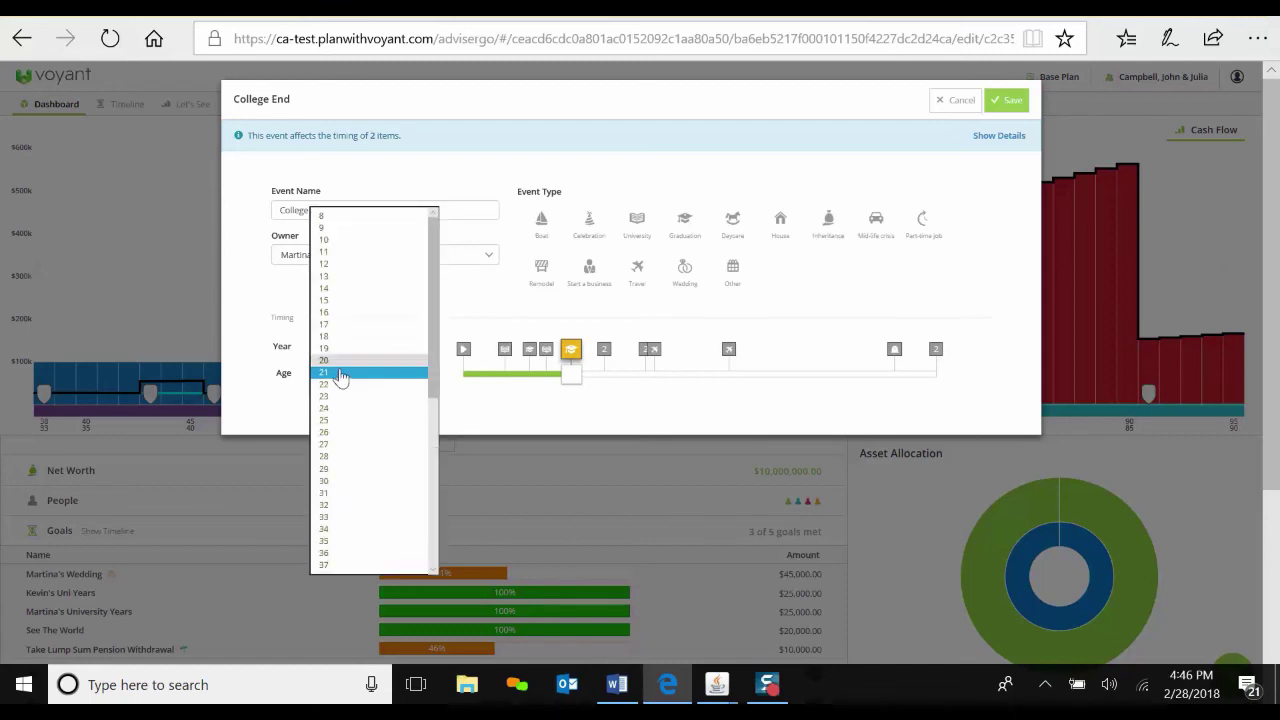
{"action": "left_click", "coordinate": [338, 373]}
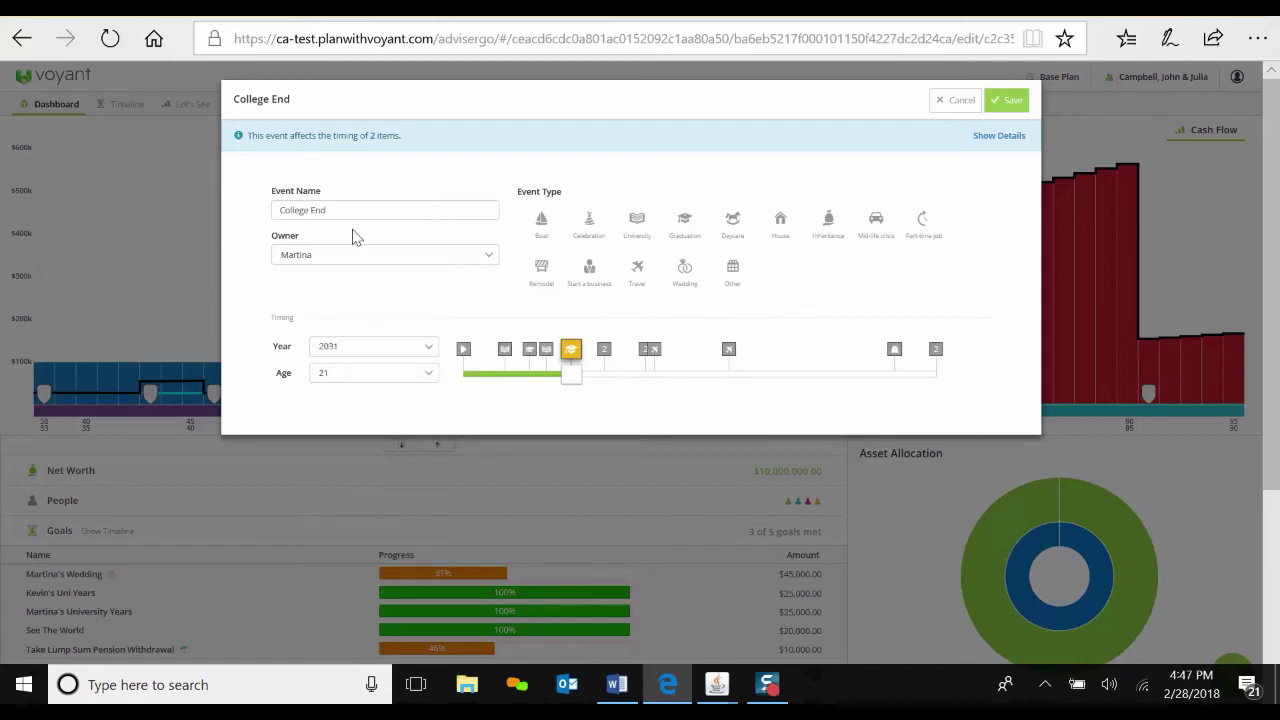
{"action": "left_click", "coordinate": [351, 255]}
{"action": "left_click", "coordinate": [395, 172]}
{"action": "left_click", "coordinate": [353, 210]}
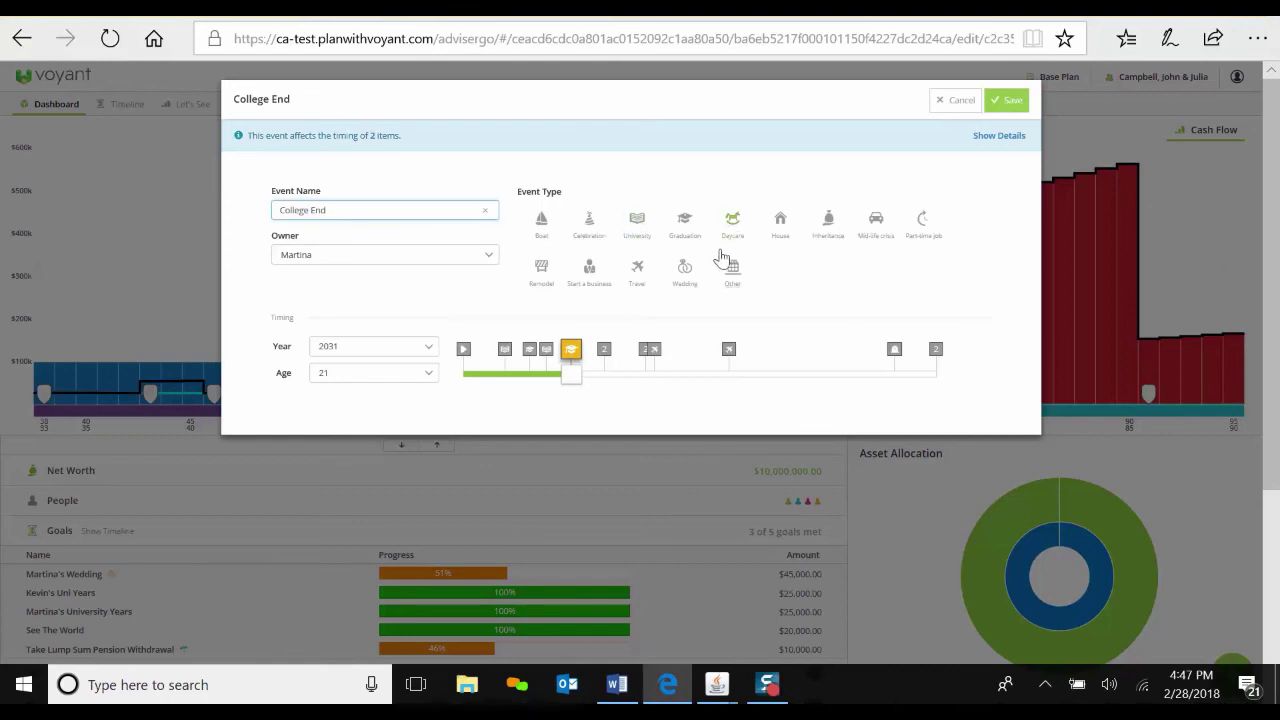
{"action": "left_click", "coordinate": [966, 100]}
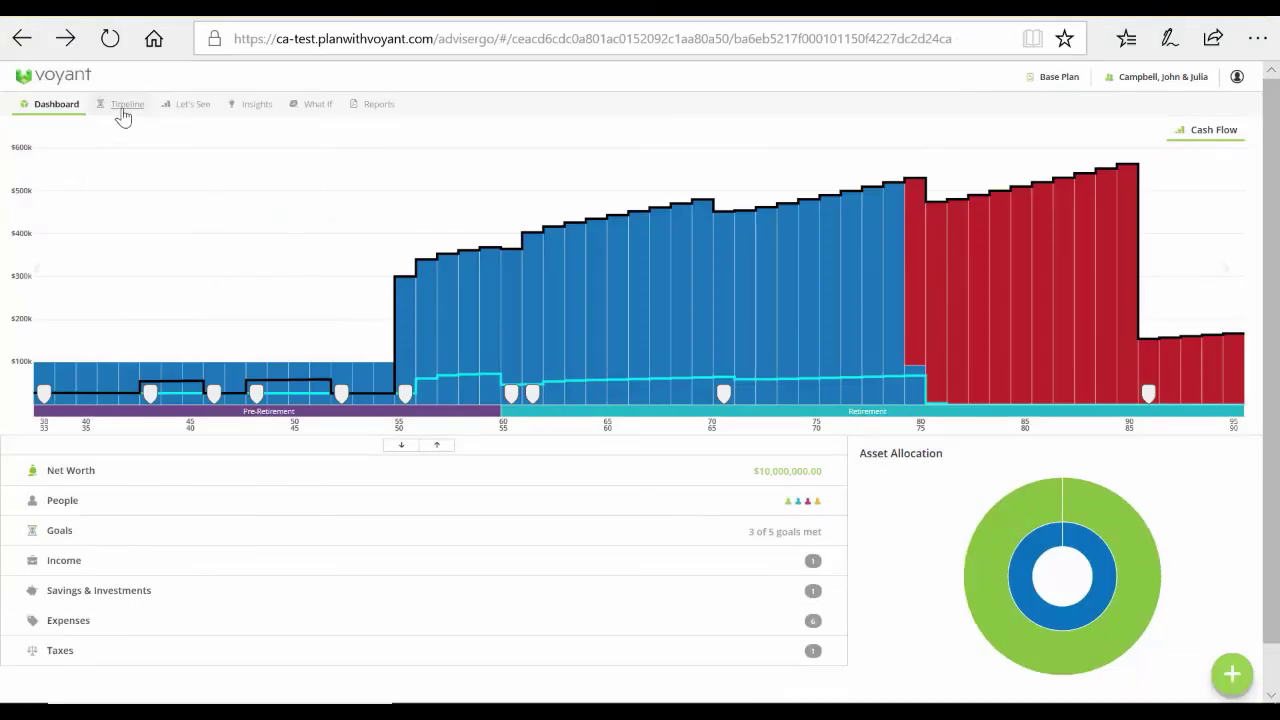
Step: Show the expenses affected by the Buy a Porsche event on the timeline and open the Buy Dream Car expense
{"action": "left_click", "coordinate": [121, 108]}
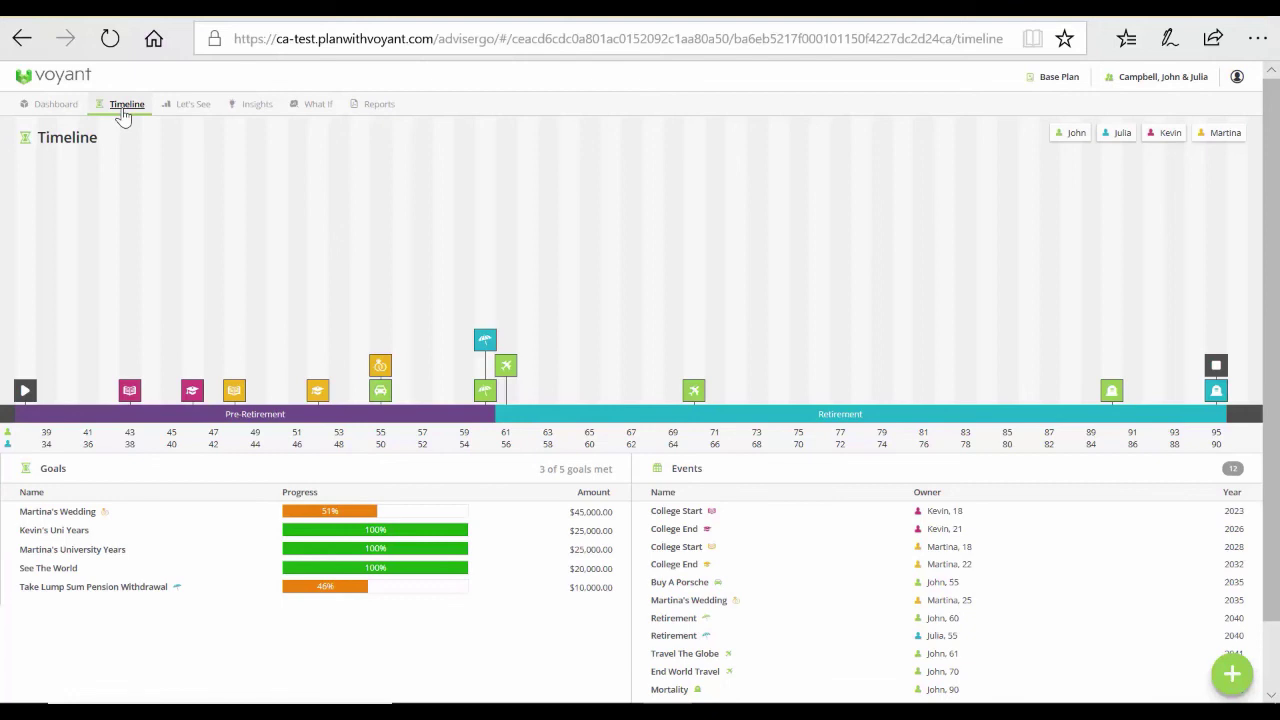
{"action": "left_click", "coordinate": [381, 391]}
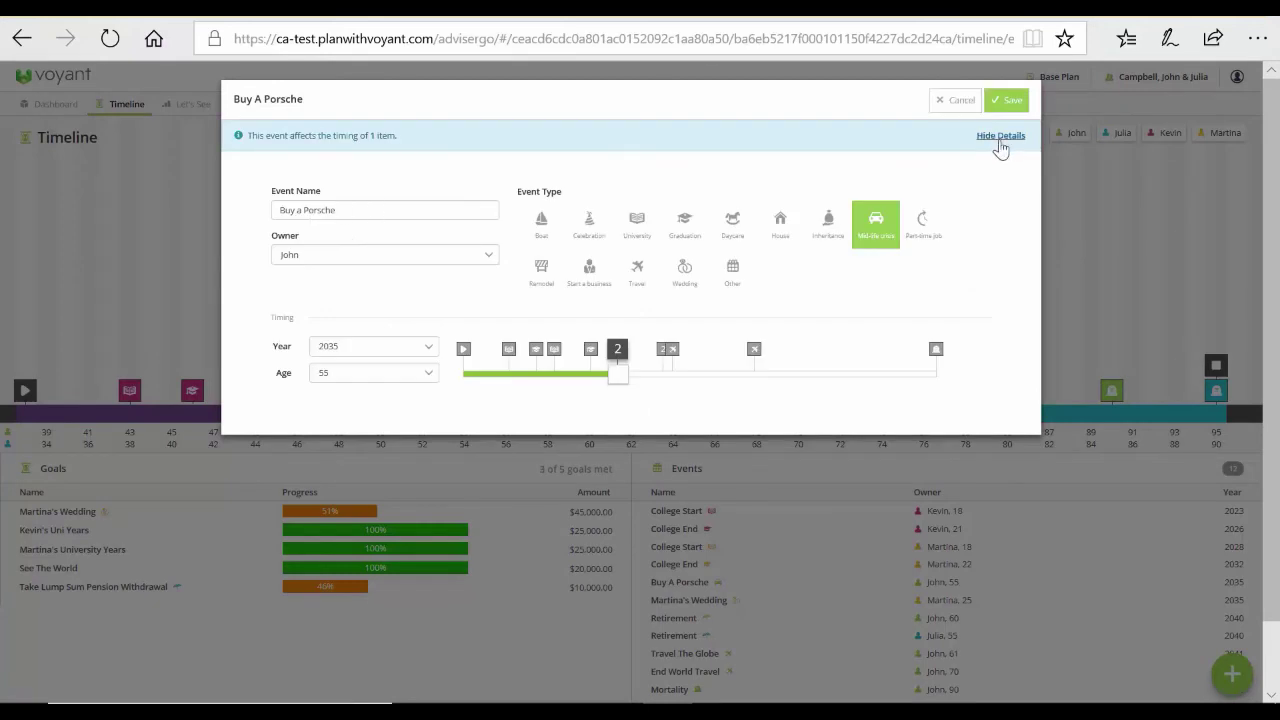
{"action": "left_click", "coordinate": [999, 135]}
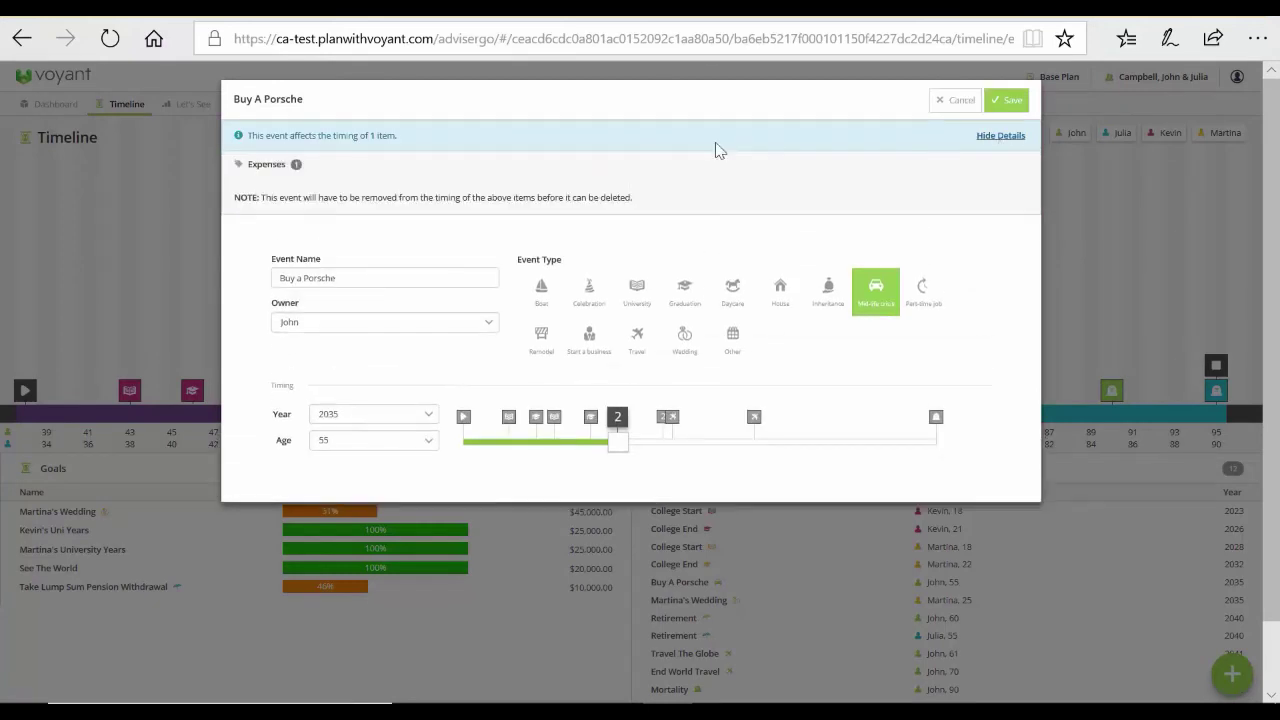
{"action": "left_click", "coordinate": [266, 170]}
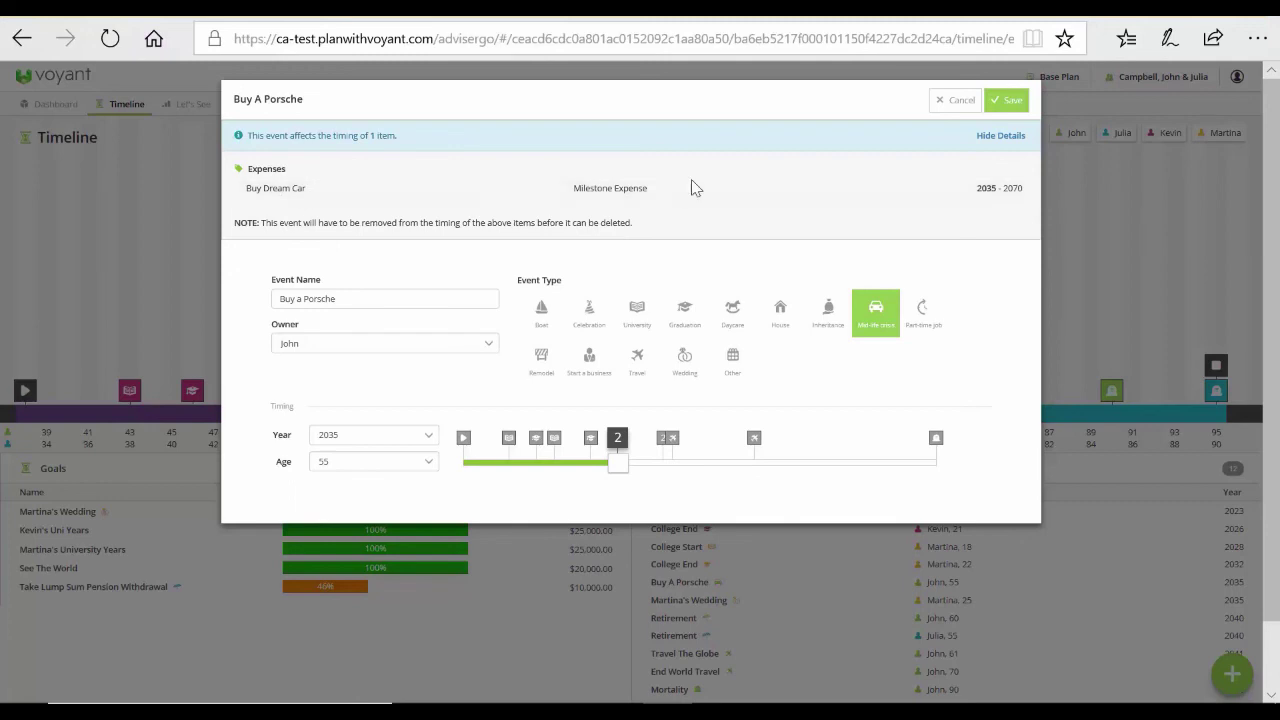
{"action": "left_click", "coordinate": [340, 196]}
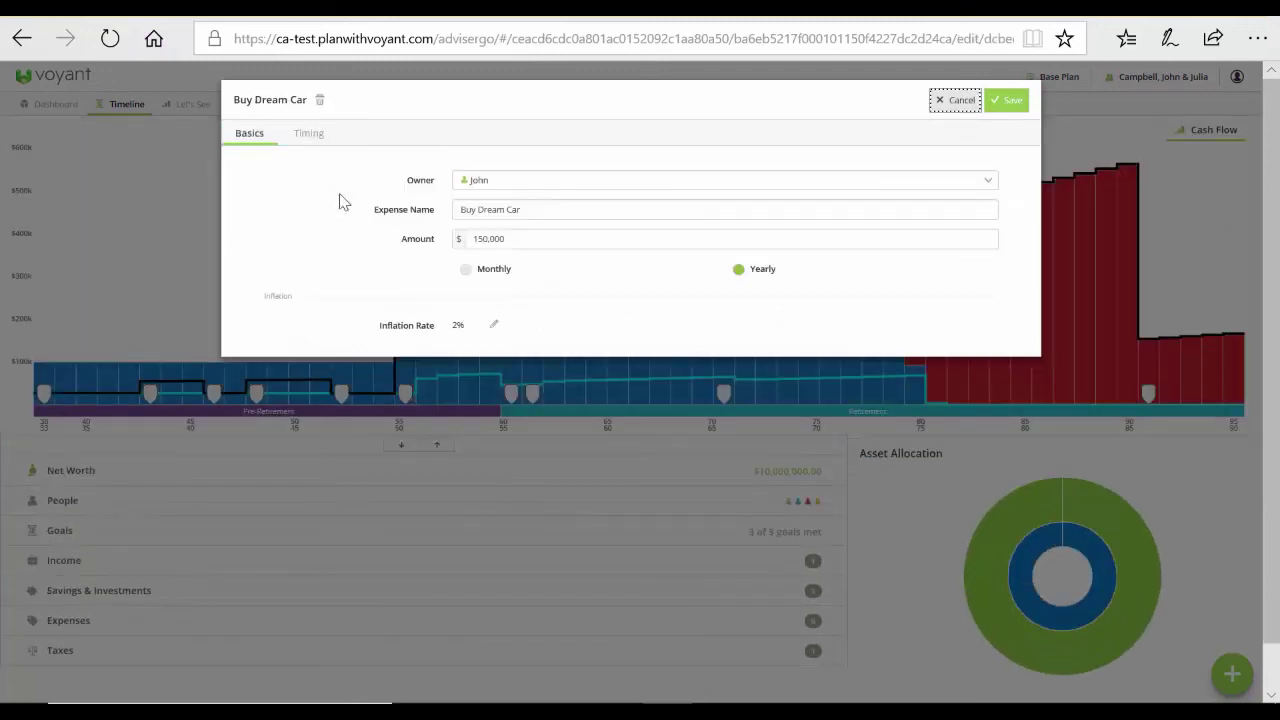
Step: Try changing the Buy Dream Car expense's milestone timing to the spouse's Retirement event and return to the expense's basic details
{"action": "left_click", "coordinate": [322, 132]}
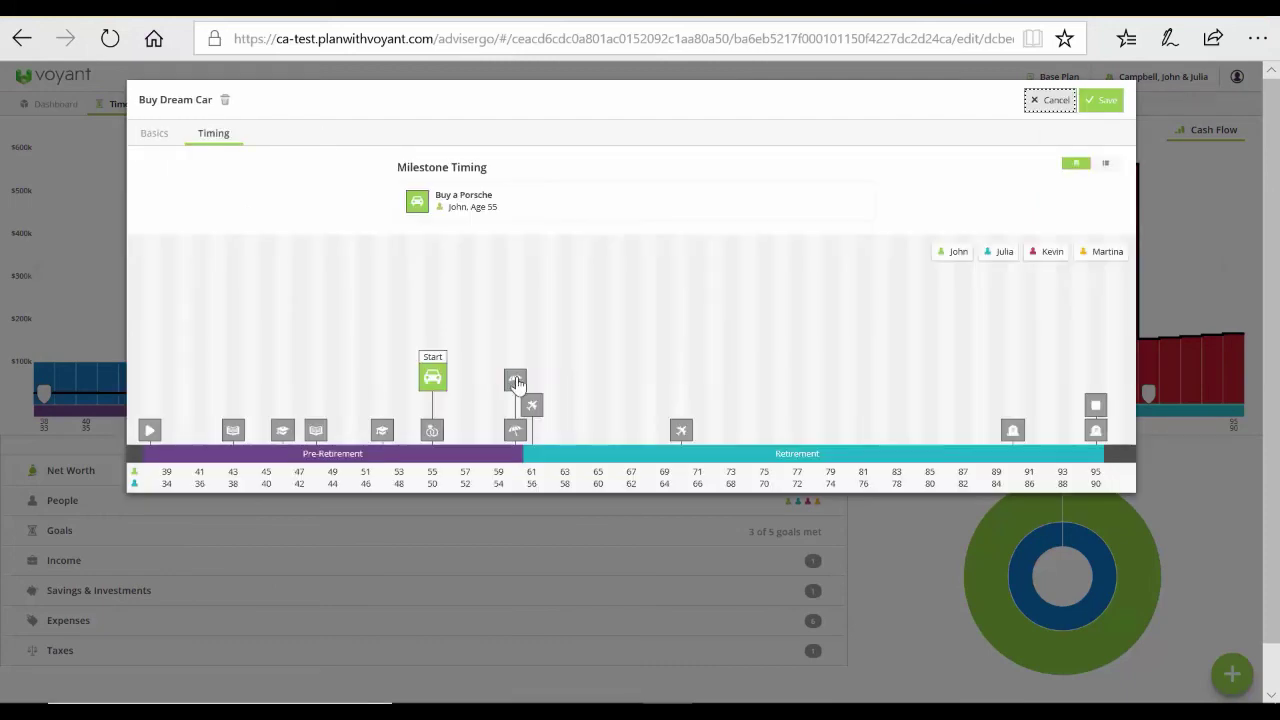
{"action": "left_click", "coordinate": [455, 205]}
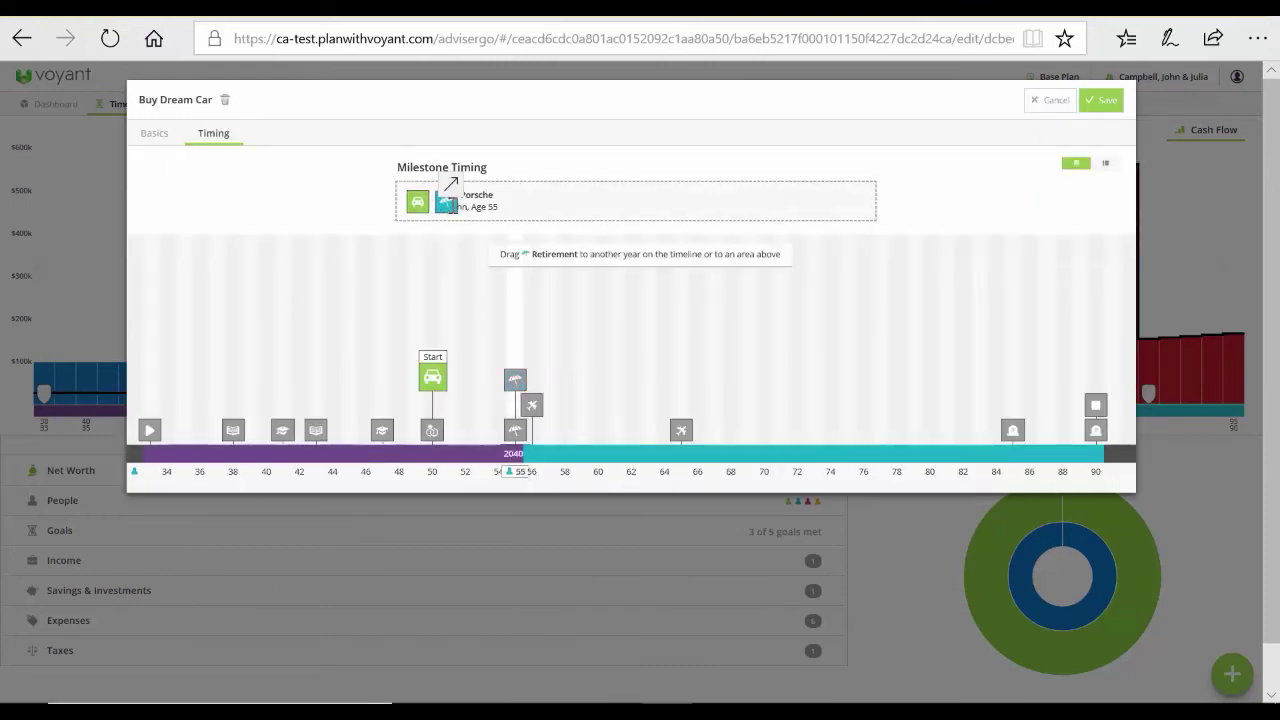
{"action": "left_click", "coordinate": [445, 200]}
{"action": "left_click", "coordinate": [147, 139]}
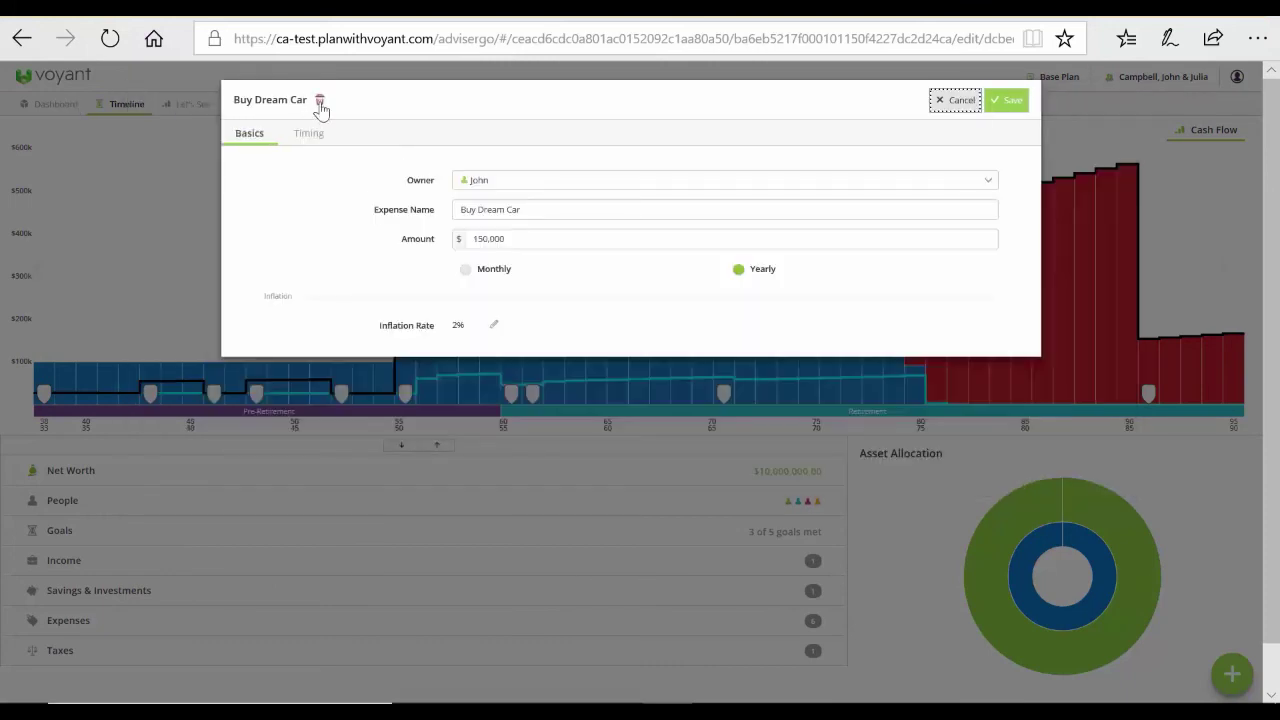
Step: Delete the Buy Dream Car expense from the plan and confirm the deletion
{"action": "left_click", "coordinate": [320, 103]}
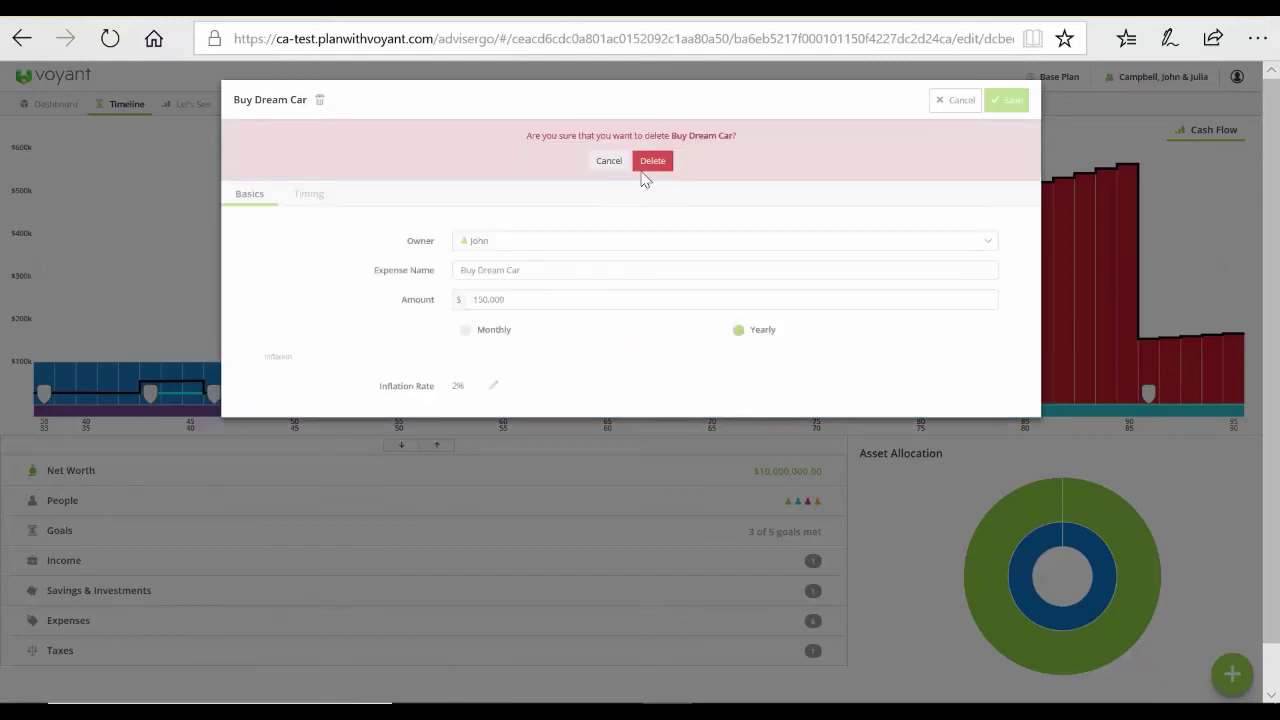
{"action": "left_click", "coordinate": [650, 162]}
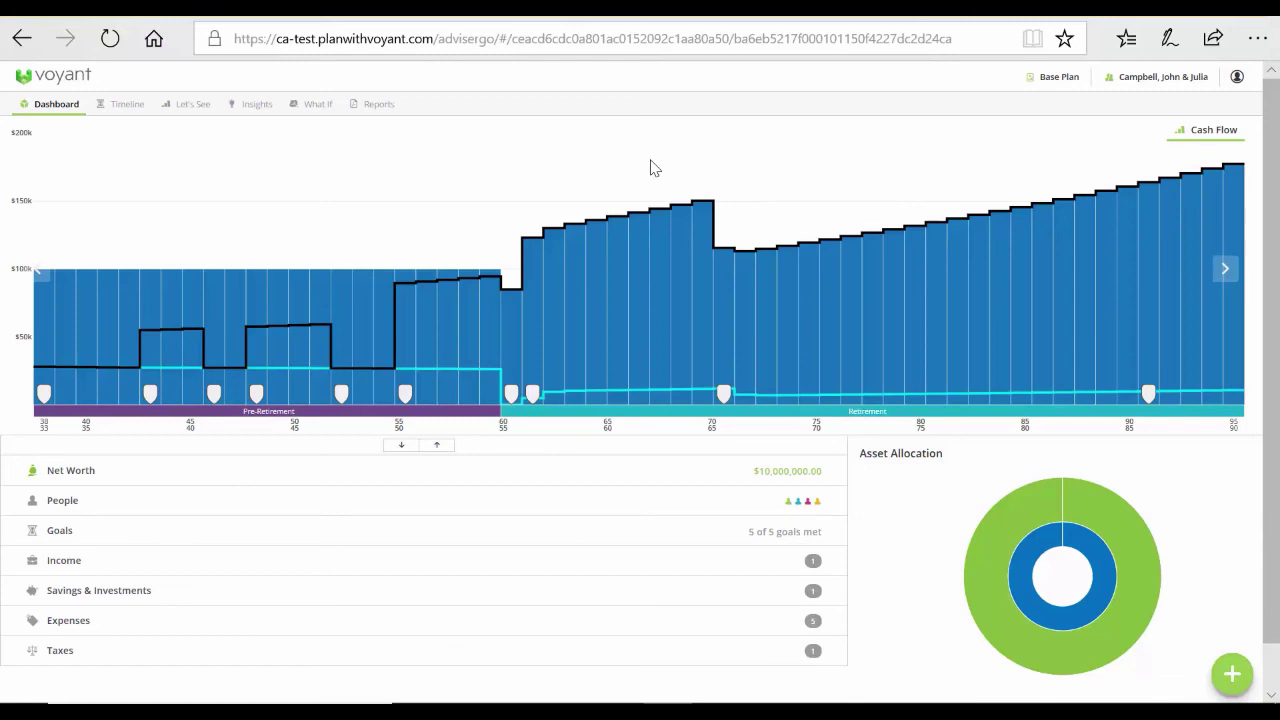
Step: Return to the timeline and delete the Buy a Porsche event, confirming the deletion
{"action": "left_click", "coordinate": [131, 110]}
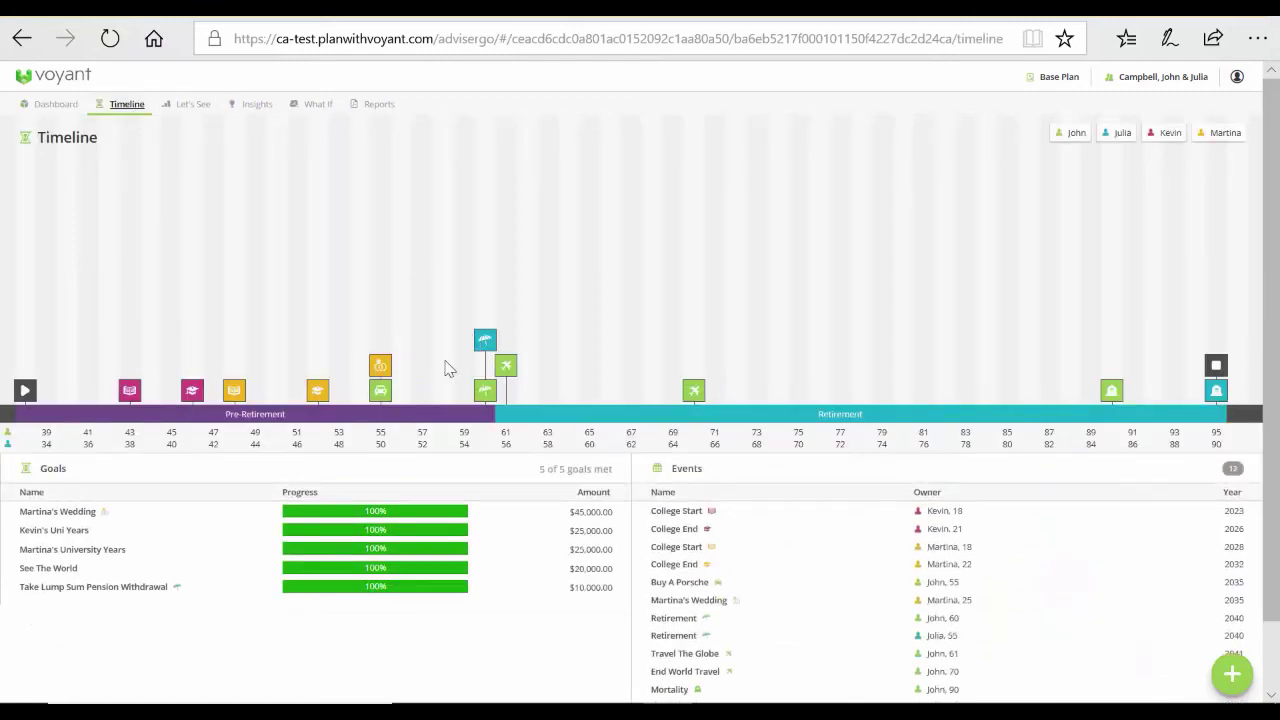
{"action": "left_click", "coordinate": [380, 390]}
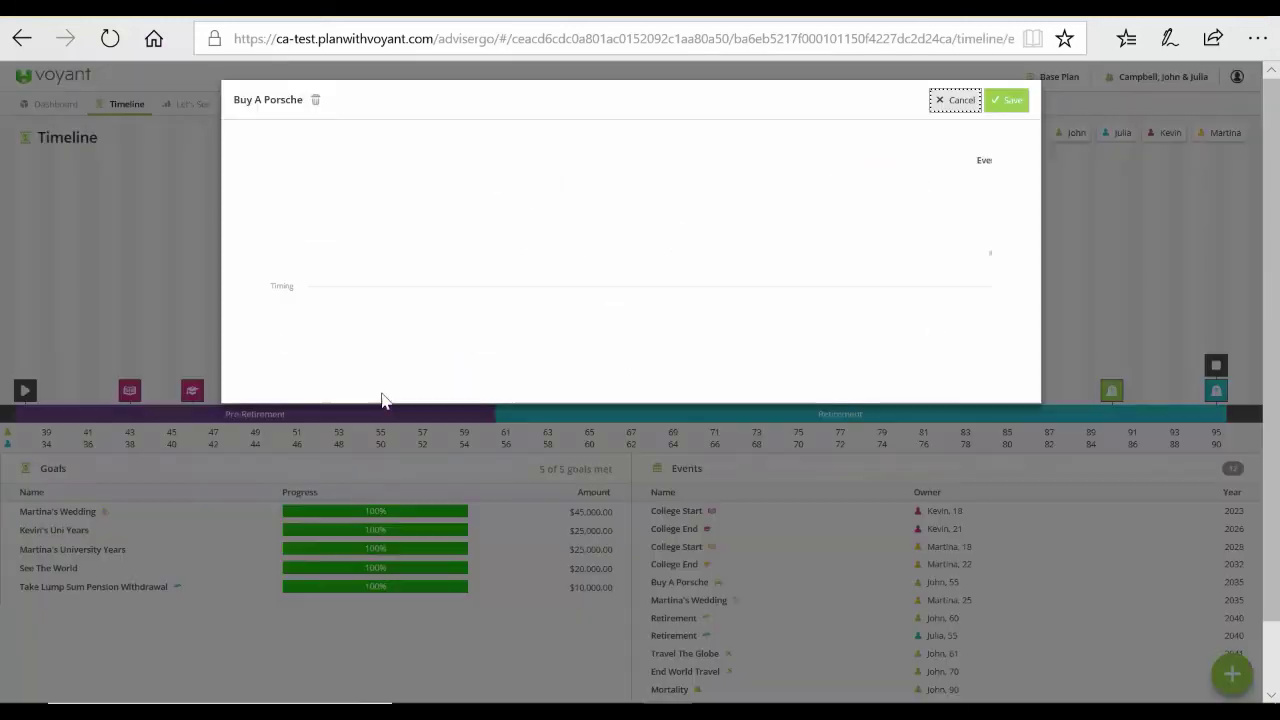
{"action": "left_click", "coordinate": [315, 106]}
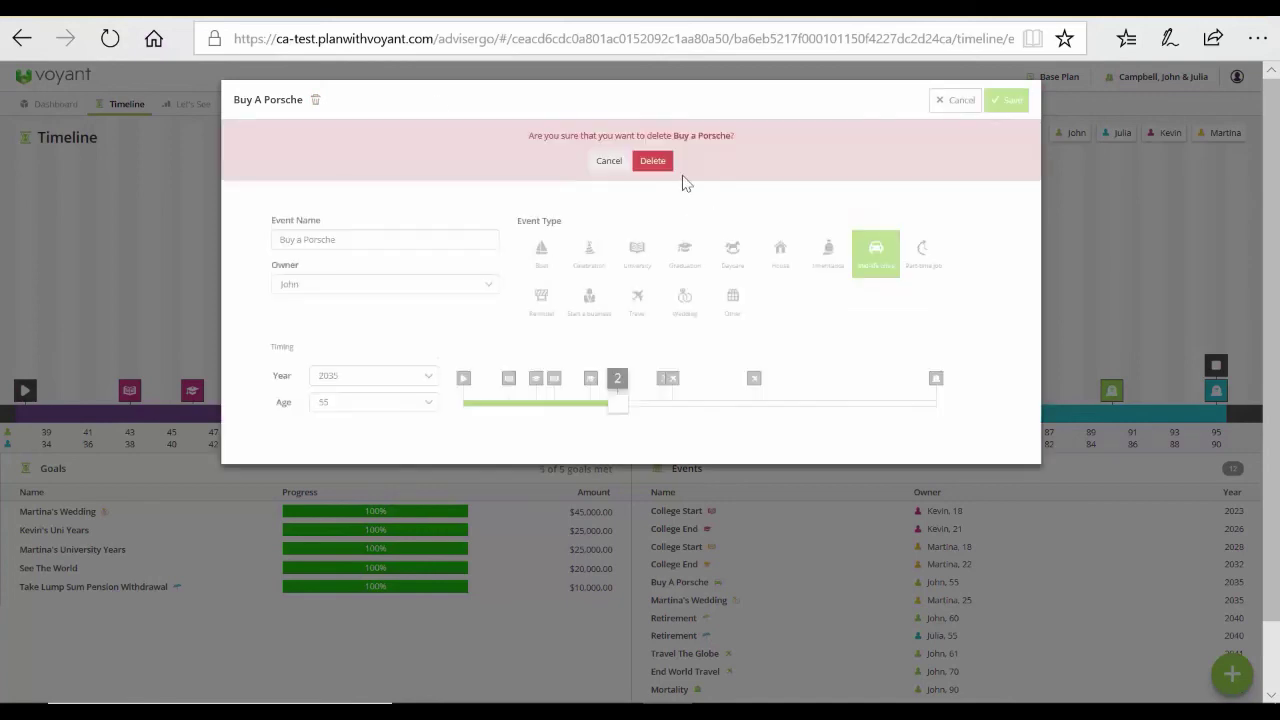
{"action": "left_click", "coordinate": [652, 162]}
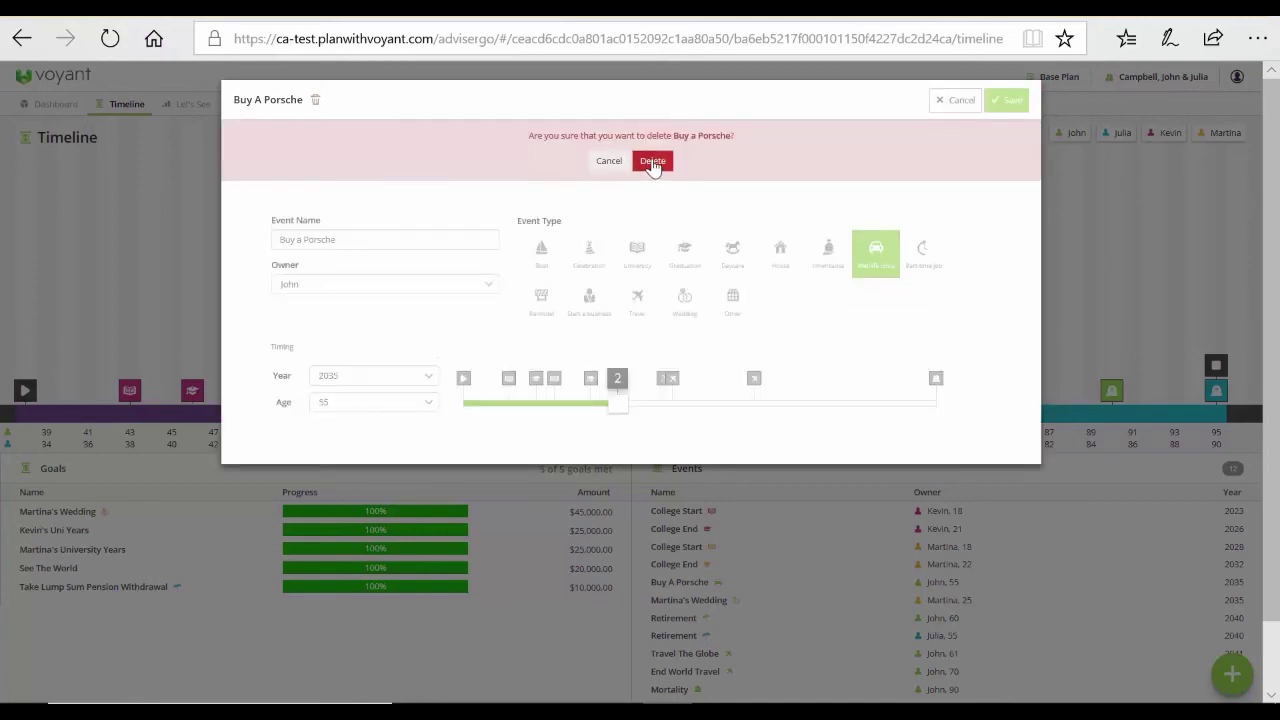